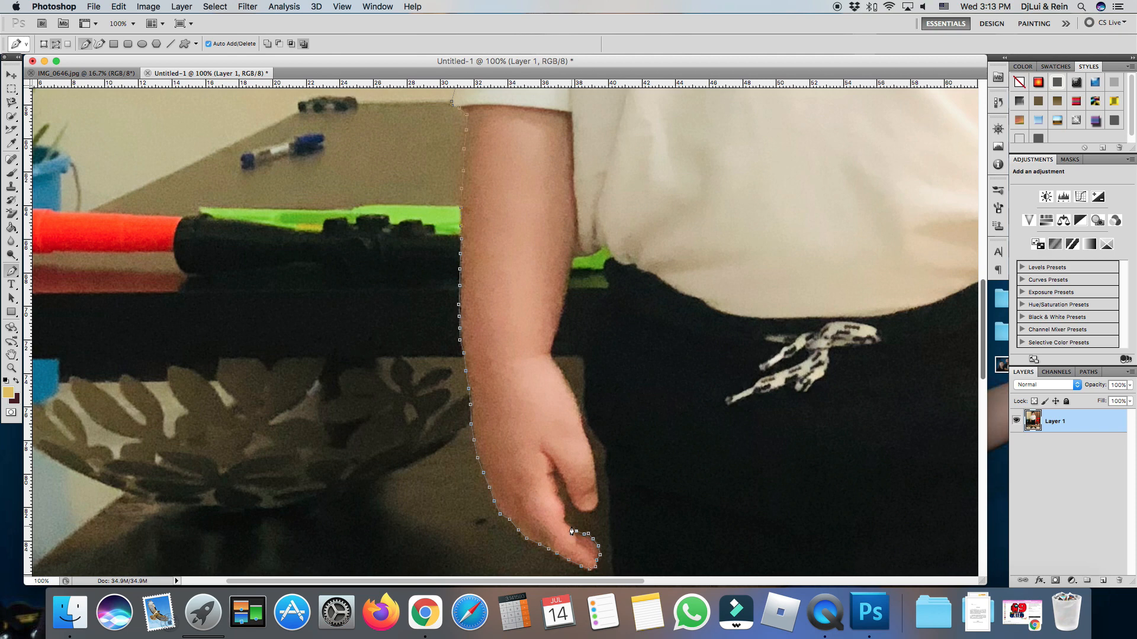
Extend the pen path from the fingertips around the gap between the fingers and the thumb to the thumb's tip.
left_click(565, 519)
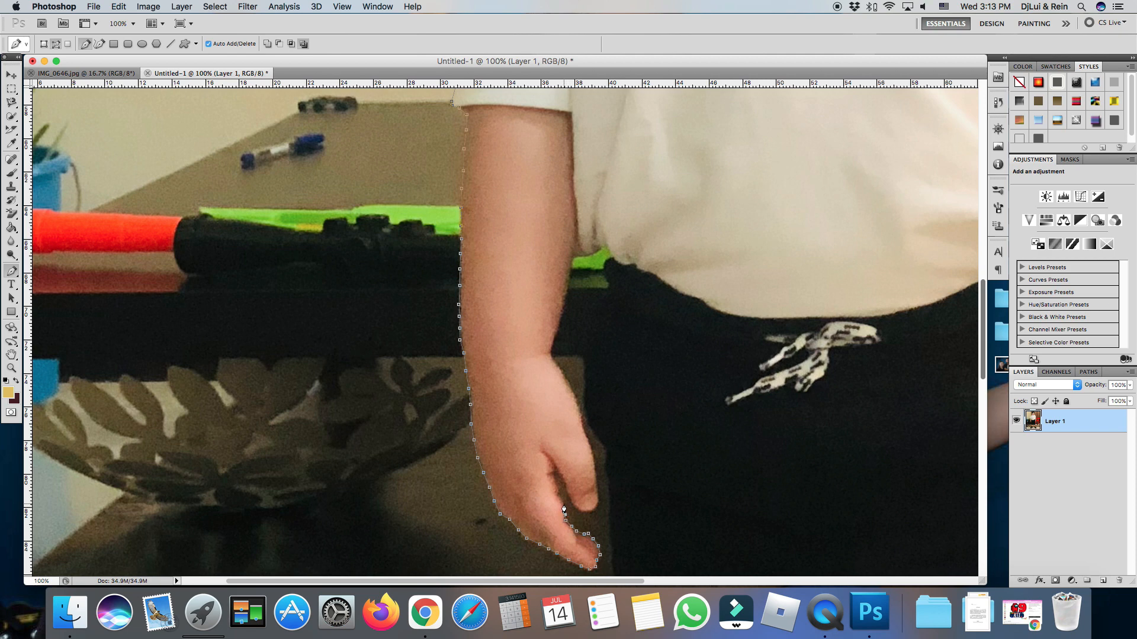
left_click(555, 473)
left_click(556, 467)
left_click(563, 478)
left_click(566, 489)
left_click(571, 501)
left_click(579, 509)
Trace the outer edge of the thumb and the back of the hand up towards the wrist with anchor points.
left_click(595, 463)
left_click(592, 449)
left_click(587, 439)
left_click(581, 417)
left_click(577, 407)
left_click(573, 392)
left_click(568, 382)
Continue the pen path from the wrist up the forearm's inner edge and across to the waist of the shorts.
left_click(552, 355)
left_click(556, 335)
left_click(560, 319)
left_click(573, 257)
left_click(584, 254)
left_click(592, 253)
Trace the side of the black shorts from the waist down to beside the thumb.
left_click(583, 357)
left_click(582, 384)
left_click(590, 426)
left_click(599, 437)
left_click(603, 449)
left_click(605, 461)
Extend the pen path down the shorts' outer edge from the thumb to below the fingertips.
scroll(614, 336, "down", 5)
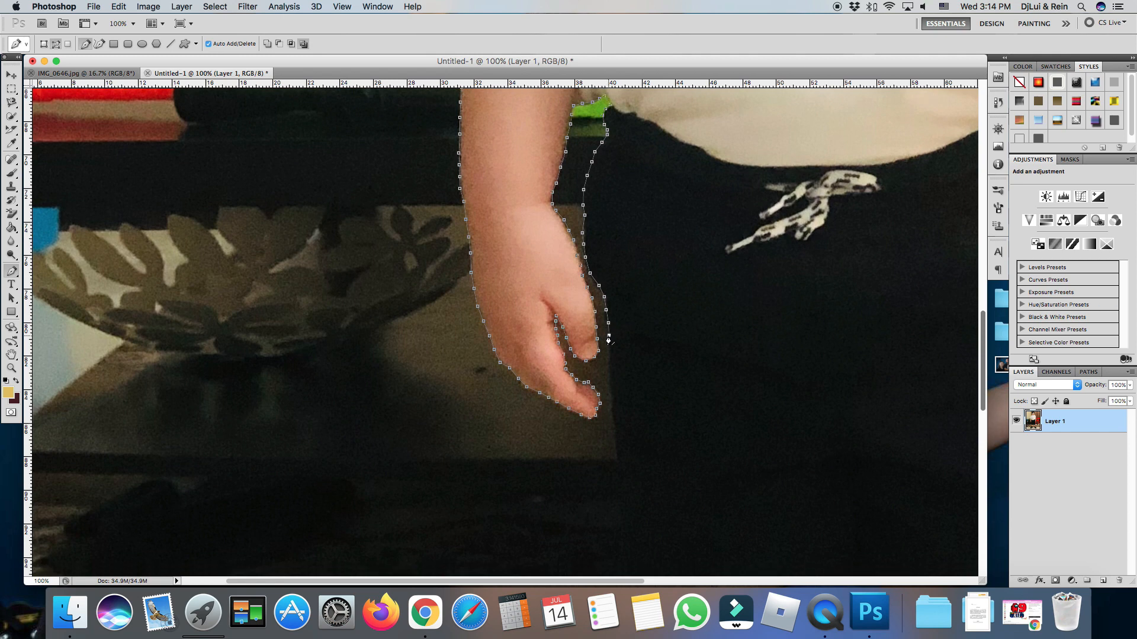
left_click(609, 354)
left_click(610, 373)
left_click(611, 394)
scroll(612, 415, "down", 7)
left_click(615, 232)
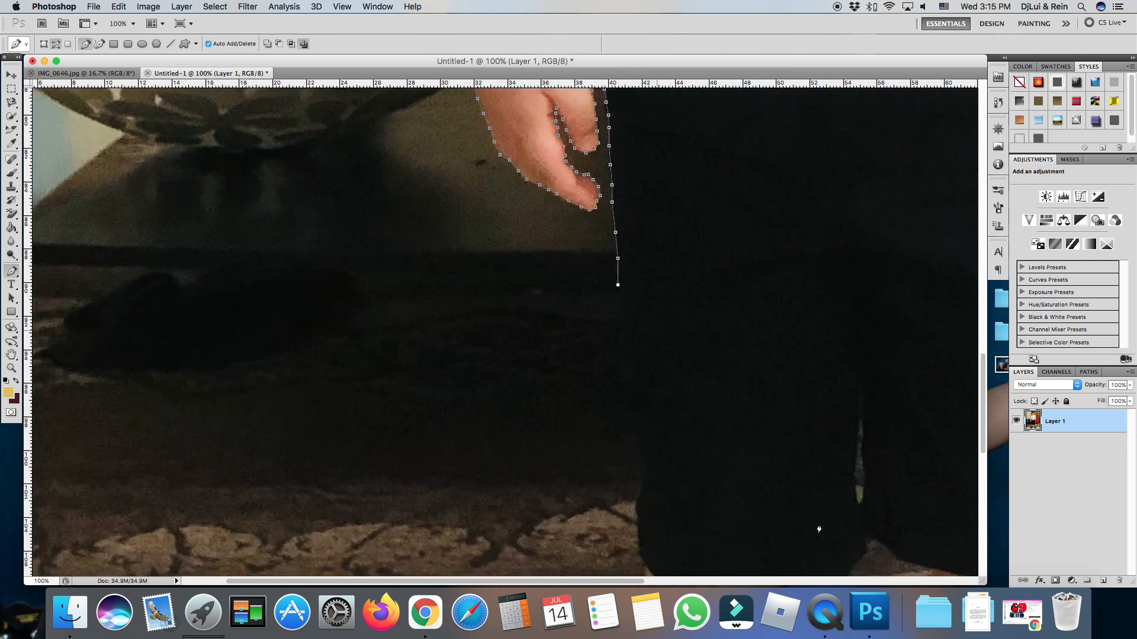
Trace the lower side of the shorts down to where the edge turns in just above the hem.
scroll(639, 296, "down", 2)
left_click(621, 244)
left_click(639, 361)
left_click(643, 390)
left_click(640, 410)
left_click(640, 416)
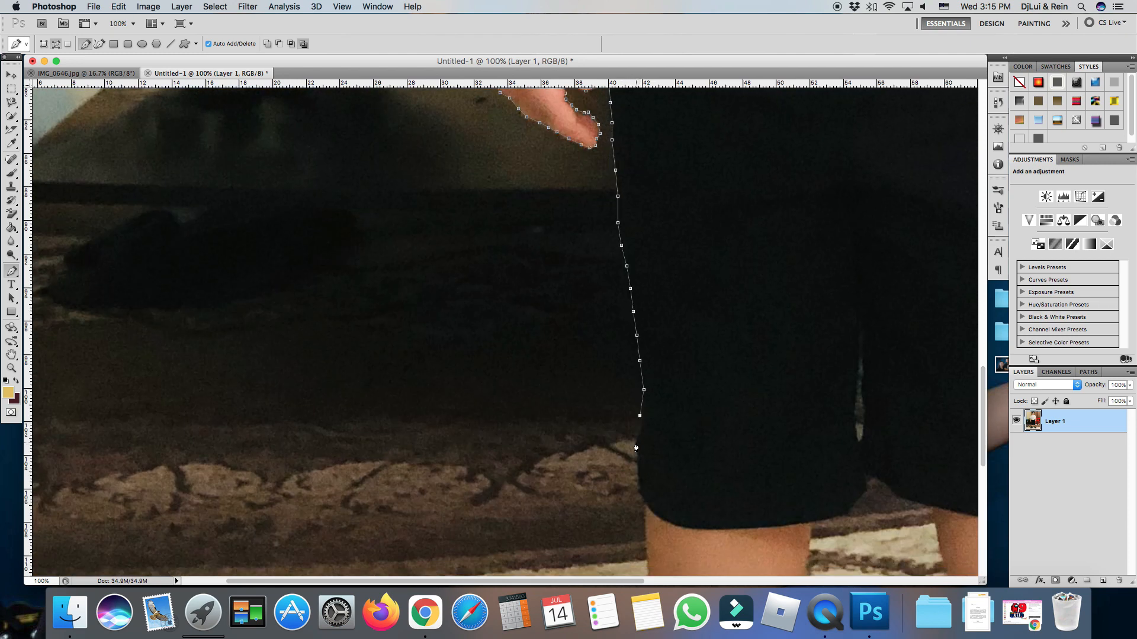
Place anchor points around the outer corner of the shorts' hem, ending where the bare leg begins.
left_click(642, 421)
left_click(638, 438)
left_click(636, 455)
left_click(640, 473)
left_click(641, 491)
left_click(646, 502)
Trace the outer edge of the bare leg from the shorts' hem down to the top of the boot.
scroll(665, 273, "down", 10)
left_click(644, 262)
left_click(646, 299)
left_click(650, 329)
left_click(651, 356)
left_click(652, 391)
left_click(652, 413)
left_click(651, 442)
Continue the pen path along the front of the boot's tongue and ankle strap.
scroll(651, 442, "down", 4)
left_click(643, 354)
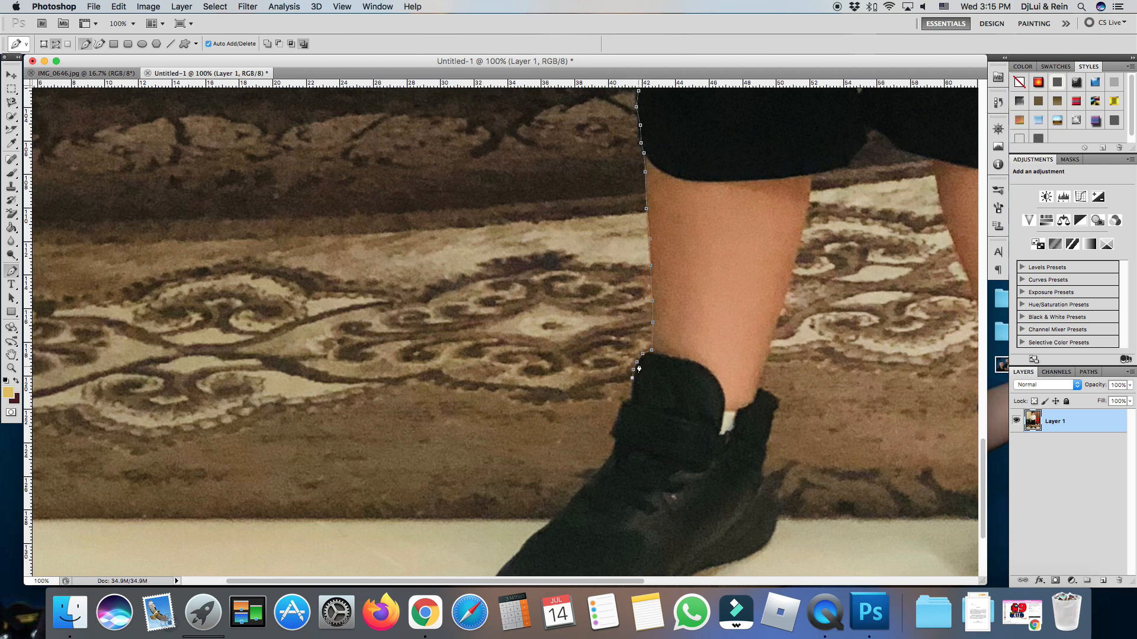
left_click(618, 411)
left_click(614, 422)
left_click(611, 431)
left_click(613, 438)
left_click(612, 448)
left_click(606, 457)
Trace the sloping upper edge of the boot from below the strap towards the toe.
scroll(980, 451, "down", 5)
left_click(594, 357)
left_click(579, 372)
left_click(562, 395)
left_click(549, 405)
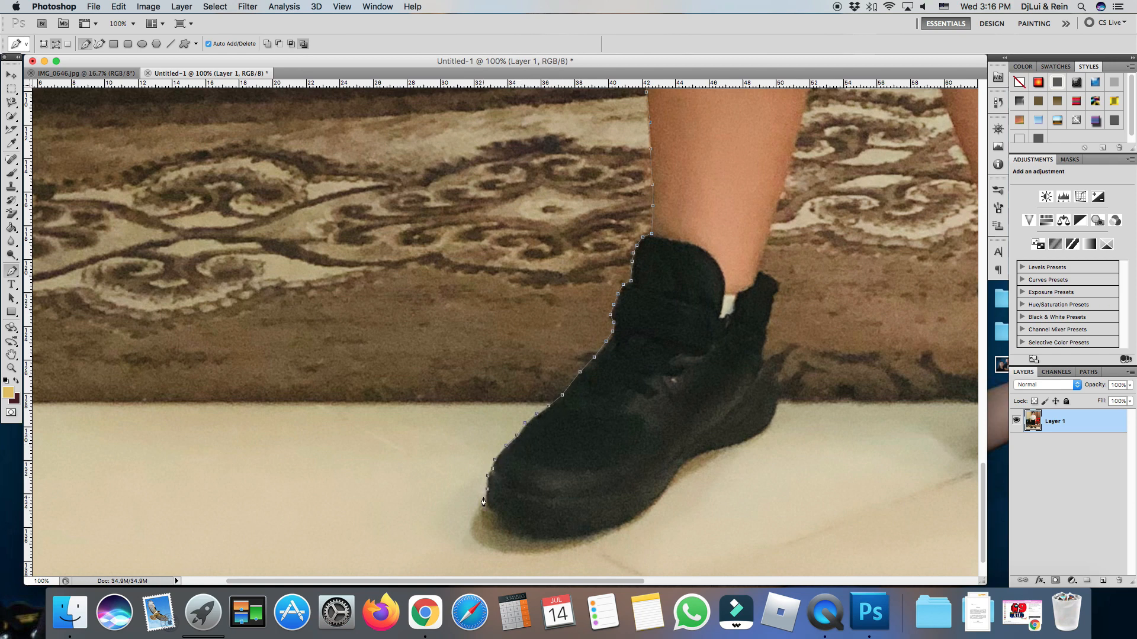
left_click(494, 514)
left_click(502, 521)
left_click(508, 527)
left_click(119, 6)
left_click(135, 36)
left_click(120, 7)
left_click(126, 43)
Trace around the boot's toe and the shadow beneath it with closely spaced anchor points.
left_click(487, 500)
left_click(480, 507)
left_click(474, 515)
left_click(469, 522)
left_click(469, 532)
left_click(482, 544)
left_click(495, 551)
left_click(509, 552)
Continue the pen path along the underside of the boot's sole from the toe to the arch.
left_click(528, 555)
left_click(564, 550)
left_click(588, 542)
left_click(632, 524)
left_click(657, 504)
left_click(669, 489)
left_click(684, 477)
left_click(697, 470)
Trace the boot's heel and back edge up to the top of its collar.
left_click(709, 463)
left_click(721, 456)
left_click(734, 448)
left_click(751, 440)
left_click(766, 427)
left_click(777, 409)
left_click(781, 394)
left_click(772, 375)
left_click(776, 283)
left_click(769, 275)
Trace the inner edge of the same leg from the boot's collar up to the shorts' hem.
left_click_drag(981, 502, 980, 463)
left_click(773, 411)
left_click(785, 368)
left_click(796, 332)
left_click(811, 263)
left_click(813, 249)
Extend the pen path along the inner end of the hem up to the gap between the two shorts legs.
left_click(837, 244)
left_click(849, 241)
left_click(857, 229)
left_click(867, 218)
left_click_drag(981, 440, 981, 418)
left_click(866, 312)
Trace the second shorts leg's hem from the gap down to the inner edge of the other bare leg.
scroll(666, 316, "right", 5)
left_click(661, 311)
left_click(669, 316)
left_click(678, 324)
left_click(688, 331)
left_click(703, 337)
left_click(717, 343)
left_click(722, 346)
left_click(723, 363)
left_click(729, 385)
left_click(733, 407)
left_click(742, 420)
left_click(118, 6)
left_click(146, 43)
left_click(118, 6)
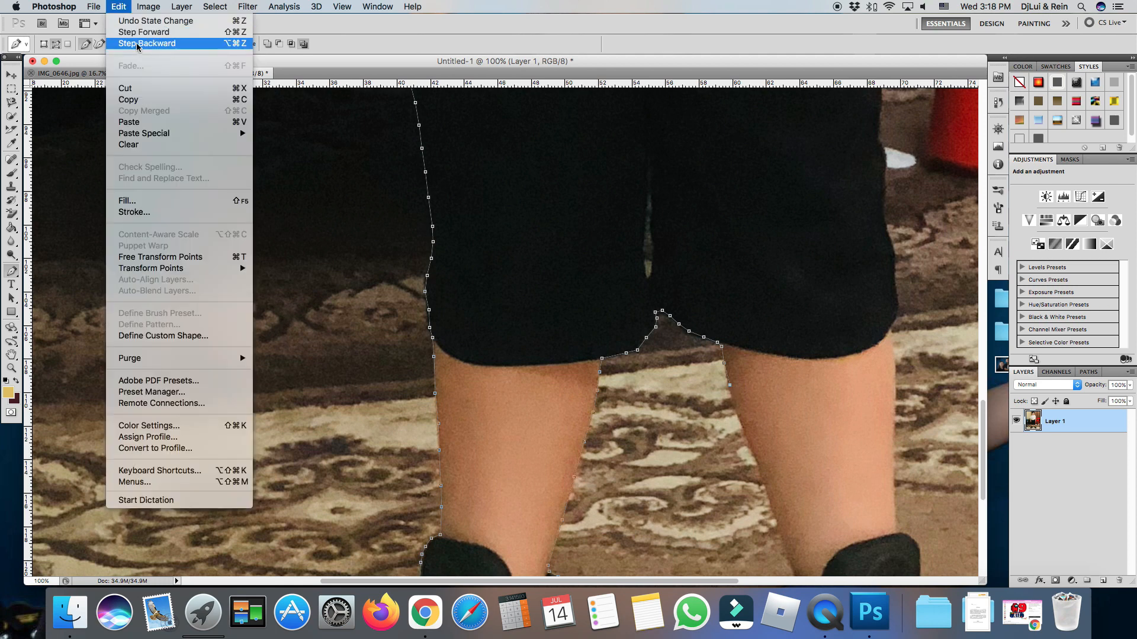
left_click(137, 44)
Trace the inner edge of the second bare leg from the hem down to the top of its boot.
left_click(726, 381)
left_click(735, 409)
left_click(743, 429)
left_click(752, 451)
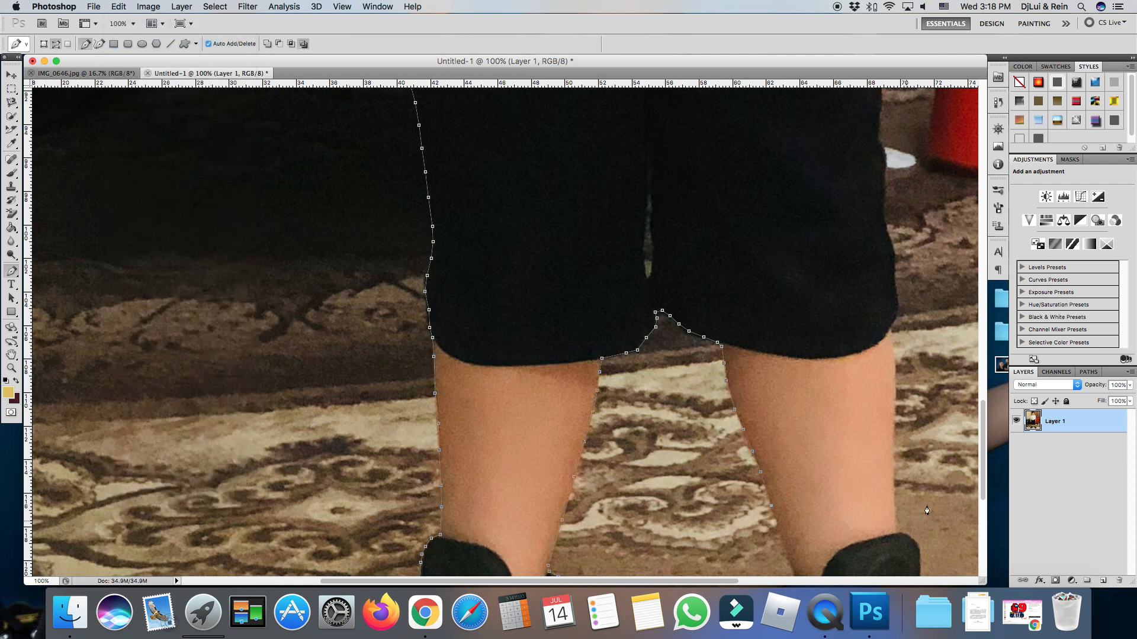
scroll(814, 525, "down", 3)
left_click(779, 407)
left_click(793, 444)
Trace the second boot's inner collar tab and its back edge down towards the heel.
left_click(795, 450)
left_click(791, 453)
left_click(783, 453)
left_click(771, 454)
left_click(765, 465)
left_click(765, 468)
left_click(769, 470)
left_click(789, 511)
left_click(795, 526)
Continue the pen path around the second boot's heel down to the start of the sole.
scroll(796, 527, "down", 3)
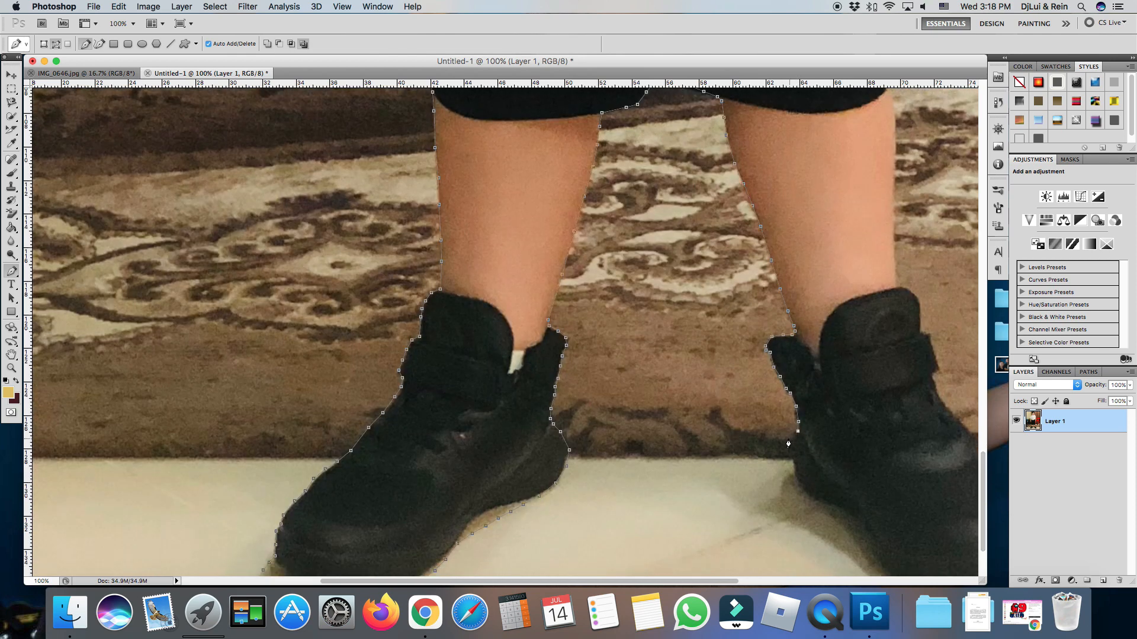
left_click(790, 449)
left_click(791, 455)
left_click(793, 463)
left_click(794, 472)
left_click(786, 479)
left_click(782, 491)
left_click(781, 500)
left_click(785, 507)
left_click(790, 514)
Trace the underside of the second boot's sole from the heel towards the toe.
left_click_drag(981, 462, 980, 485)
left_click_drag(724, 582, 783, 581)
left_click(684, 421)
left_click(694, 431)
left_click(707, 439)
left_click(715, 447)
left_click(725, 456)
left_click(736, 465)
left_click(750, 477)
left_click(766, 487)
left_click(787, 497)
left_click(811, 502)
Trace around the toe cap of the second boot up to its outer front edge.
left_click(833, 505)
left_click(860, 501)
left_click(885, 489)
left_click(898, 478)
left_click(906, 468)
scroll(953, 469, "right", 3)
left_click(813, 436)
left_click(808, 419)
Trace the top of the second boot's toe area up to the instep.
left_click(803, 406)
left_click(790, 392)
left_click(785, 382)
left_click(772, 363)
left_click(758, 351)
left_click(753, 341)
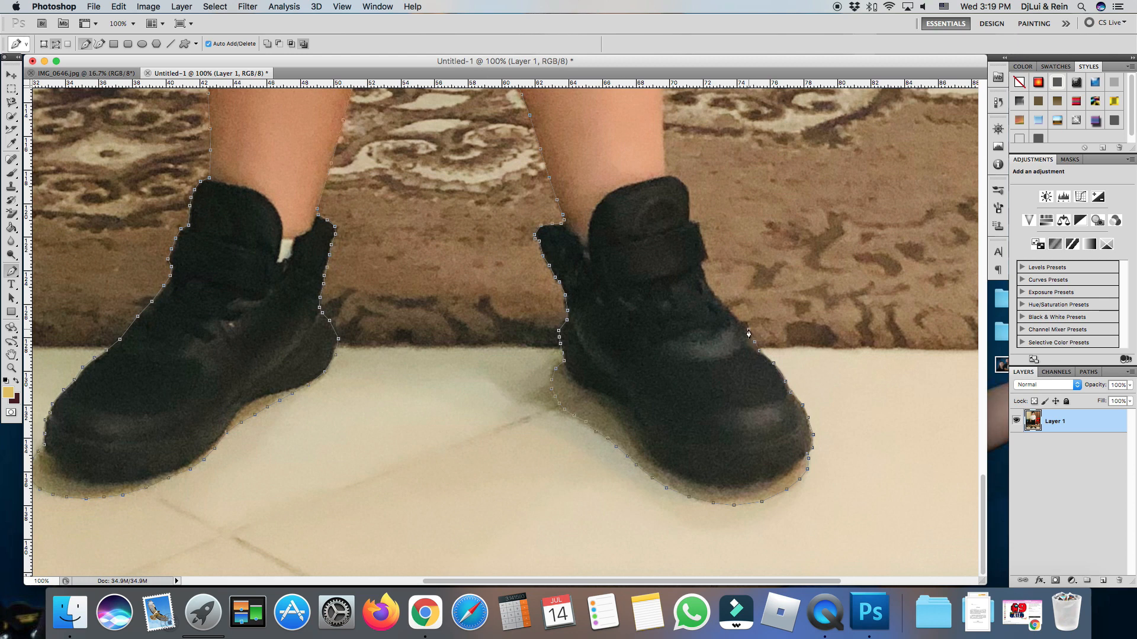
Extend the pen path along the second boot's instep and strap up to the top of its collar.
left_click(714, 293)
left_click(701, 266)
left_click(706, 261)
left_click(690, 220)
left_click(690, 204)
left_click(666, 178)
Trace the outer edge of the second bare leg from the boot's collar up to the shorts' hem.
scroll(663, 266, "up", 5)
left_click(664, 306)
left_click(663, 291)
left_click(663, 267)
left_click(664, 172)
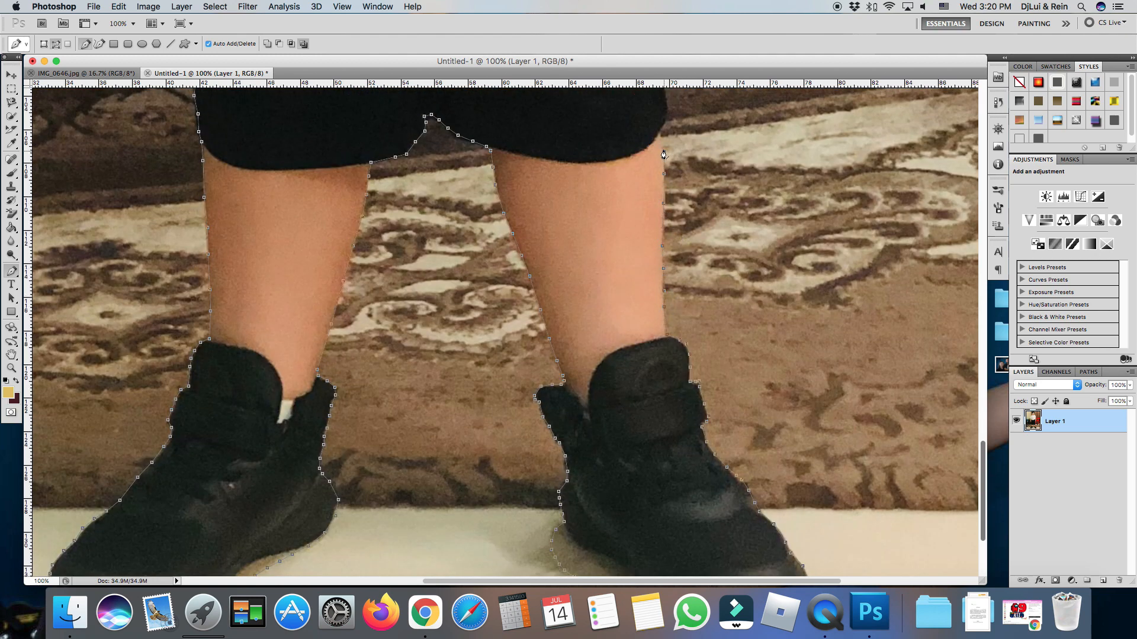
Trace the outer corner of the second shorts leg's hem and the lower part of its side edge.
scroll(663, 131, "up", 5)
left_click(667, 286)
left_click(668, 275)
left_click(665, 252)
left_click(663, 232)
left_click(652, 187)
Continue the pen path up the outer side of the shorts to the fingertips of the hanging hand.
scroll(653, 187, "up", 5)
left_click(652, 345)
left_click(653, 320)
left_click(654, 304)
left_click(648, 284)
left_click(650, 248)
left_click(650, 212)
scroll(970, 445, "up", 4)
left_click(651, 303)
left_click(651, 262)
Trace around the fingertips of the second hand, including the gap between the fingers.
left_click(663, 238)
left_click(672, 231)
left_click(676, 227)
left_click(685, 227)
left_click(684, 233)
left_click(676, 240)
left_click(691, 253)
left_click(697, 246)
left_click(702, 243)
left_click(708, 248)
left_click(713, 247)
left_click(718, 244)
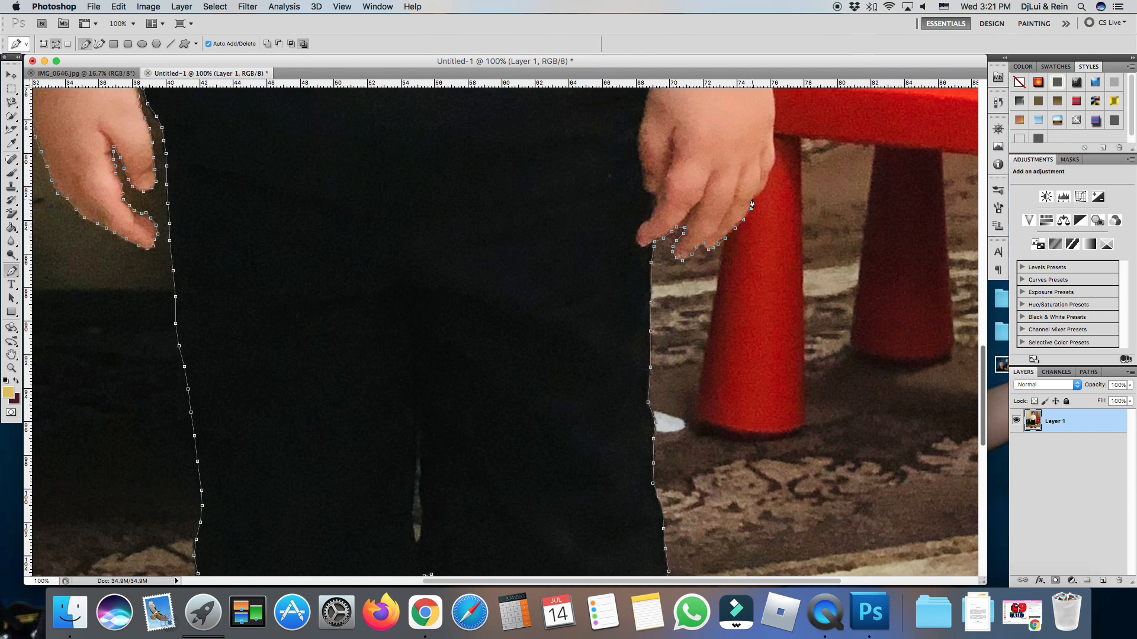
left_click(825, 612)
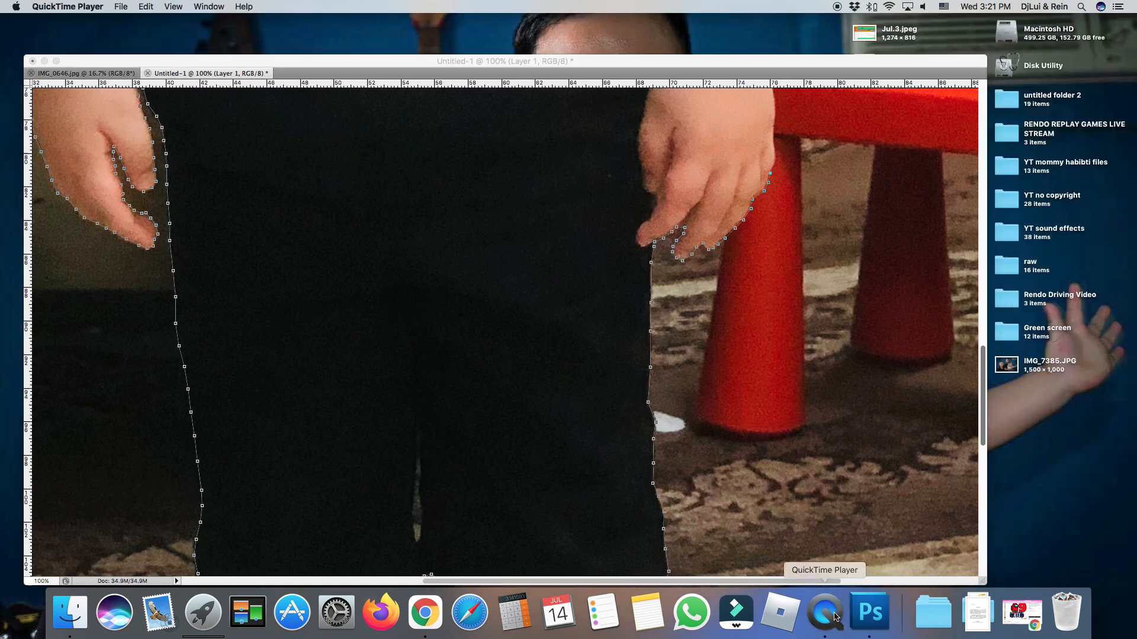
right_click(834, 617)
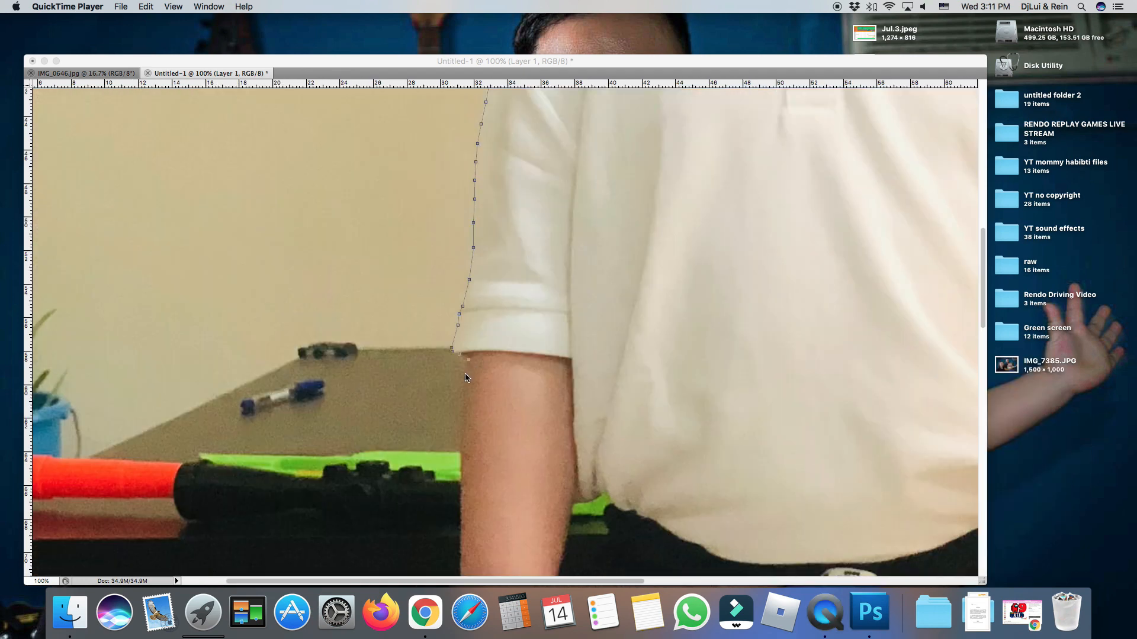
left_click(465, 378)
left_click(119, 6)
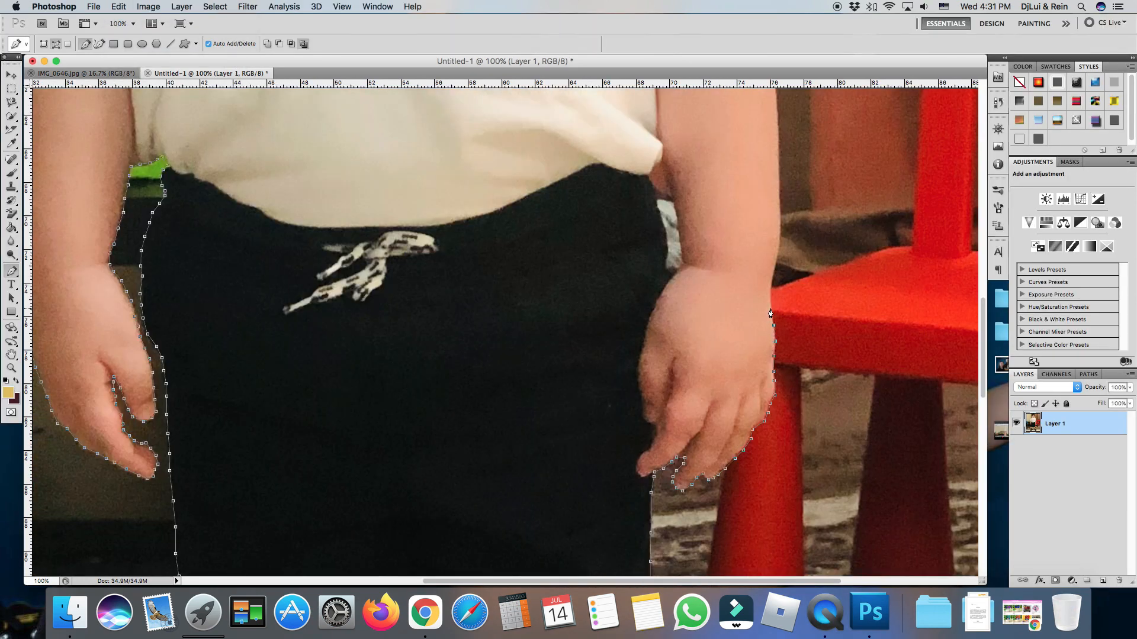
Trace the outer edge of the second arm from the wrist up to the shirt sleeve's hem.
left_click(777, 257)
left_click(778, 192)
scroll(789, 415, "up", 5)
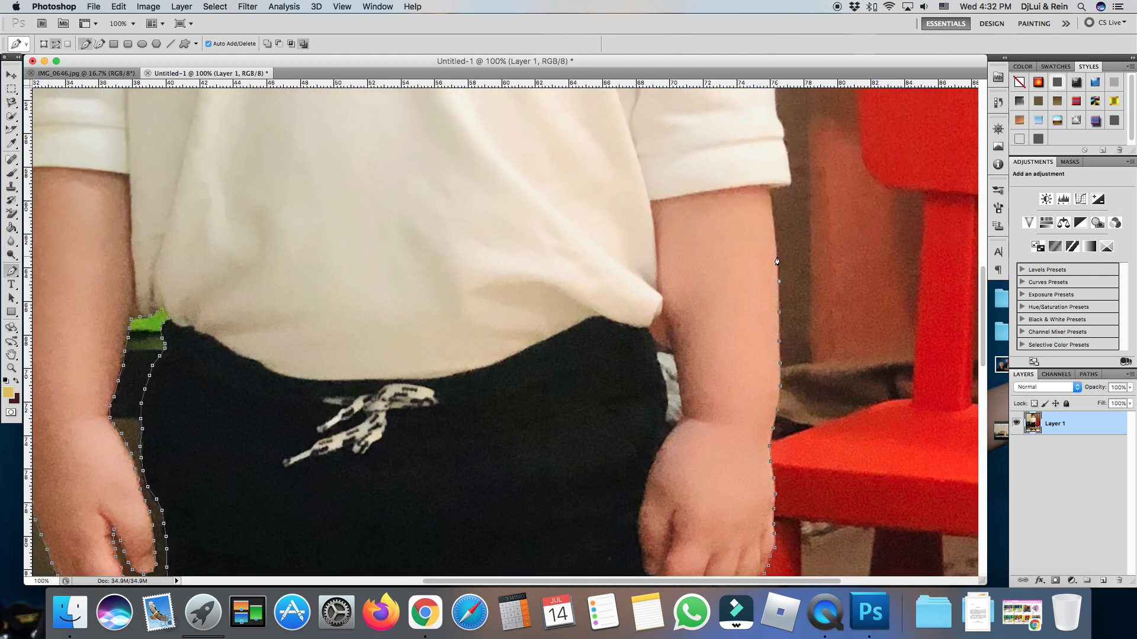
left_click(772, 207)
left_click(770, 194)
Trace the second sleeve's cuff and its outer edge up towards the shoulder.
left_click(787, 165)
left_click(786, 148)
left_click(783, 138)
scroll(783, 142, "up", 5)
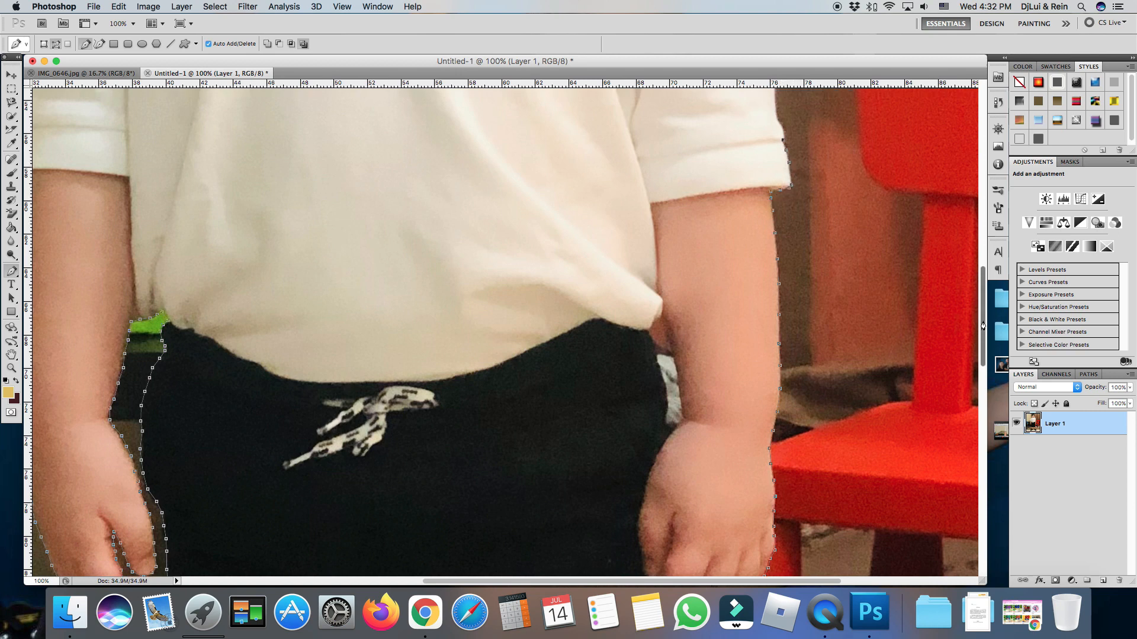
left_click(784, 310)
left_click(773, 240)
left_click(770, 181)
left_click(769, 164)
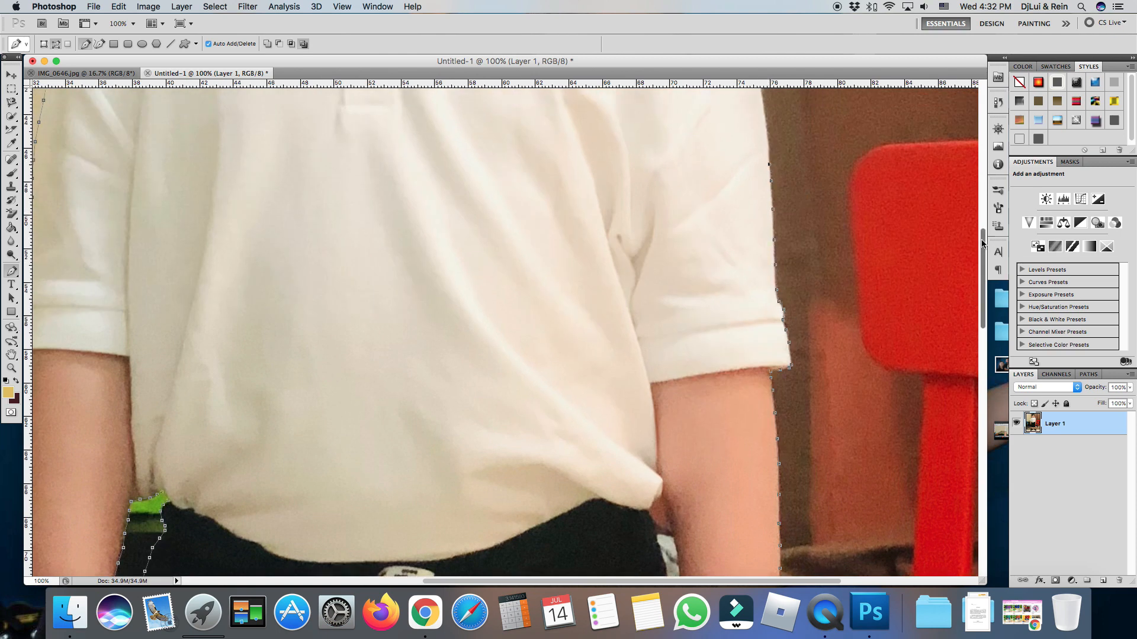
scroll(765, 293, "up", 5)
left_click(765, 291)
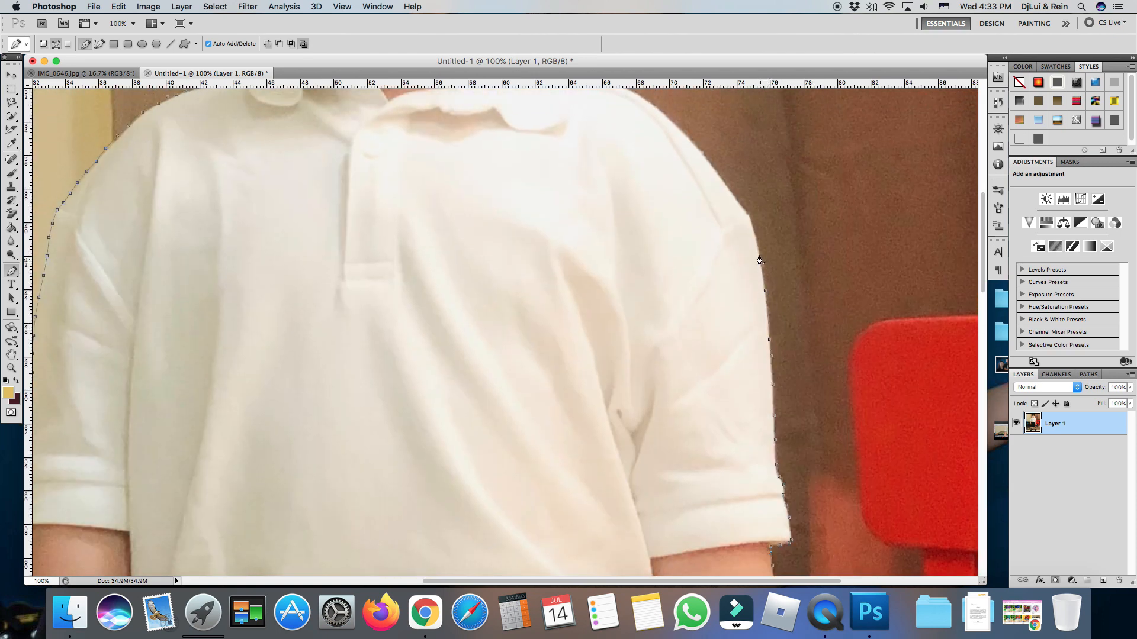
Trace the curve of the second shoulder from the upper sleeve to the top of the shirt.
left_click(753, 225)
left_click(749, 216)
left_click(737, 201)
left_click(725, 182)
left_click(711, 164)
left_click(675, 123)
Extend the pen path along the top of the shoulder to the base of the shirt collar.
scroll(726, 352, "up", 5)
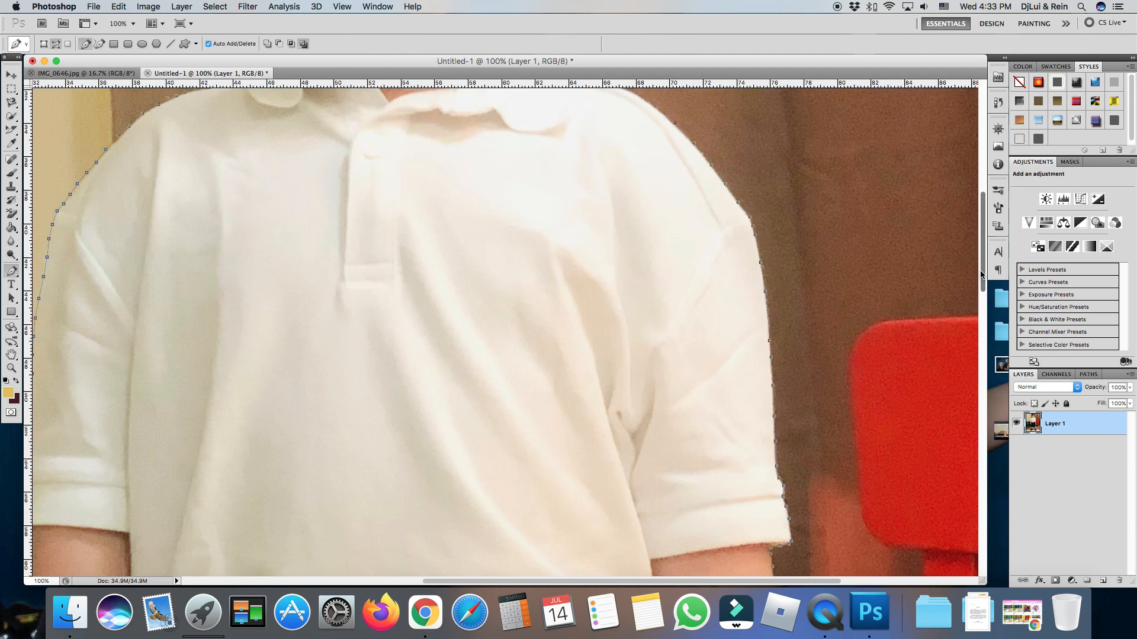
left_click(660, 339)
left_click(646, 329)
left_click(608, 311)
left_click(593, 309)
left_click(581, 307)
Trace the outer edge of the shirt collar up to where it meets the face.
left_click(571, 294)
left_click(543, 238)
left_click(537, 228)
left_click(528, 226)
left_click(518, 224)
Trace the edge of the cheek, the earlobe and the ear up to the hair, closing the path around the child.
left_click(528, 184)
left_click(531, 167)
left_click(553, 170)
left_click_drag(983, 242, 983, 217)
left_click(563, 266)
left_click(567, 227)
left_click(574, 213)
left_click(577, 197)
left_click(573, 176)
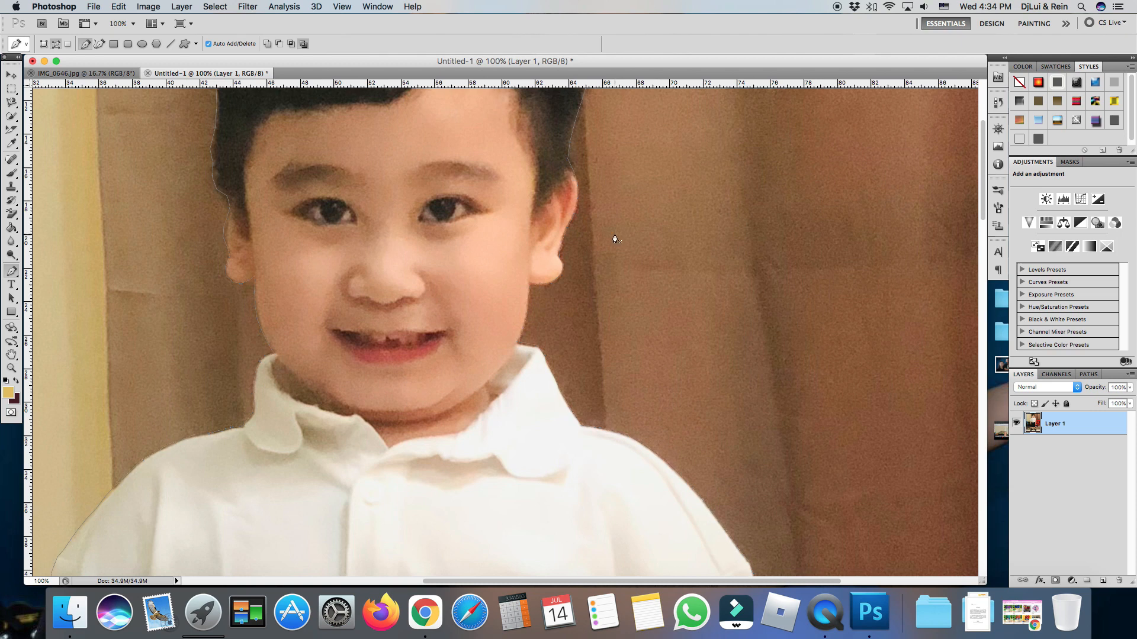
Convert the closed pen path around the child into a selection.
right_click(531, 237)
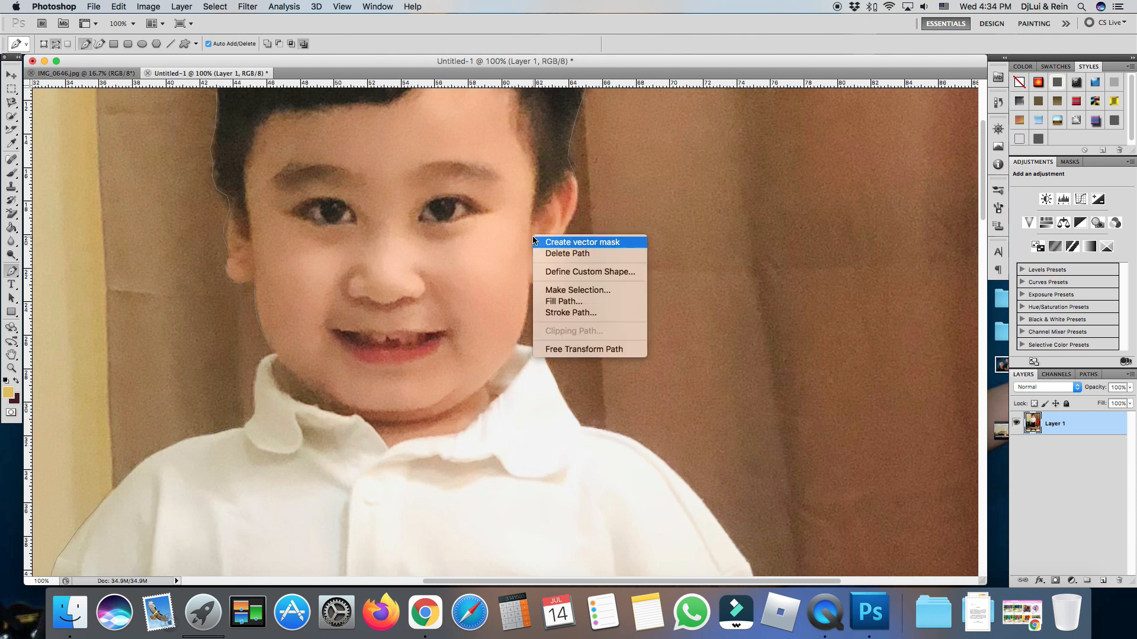
left_click(580, 289)
left_click(618, 241)
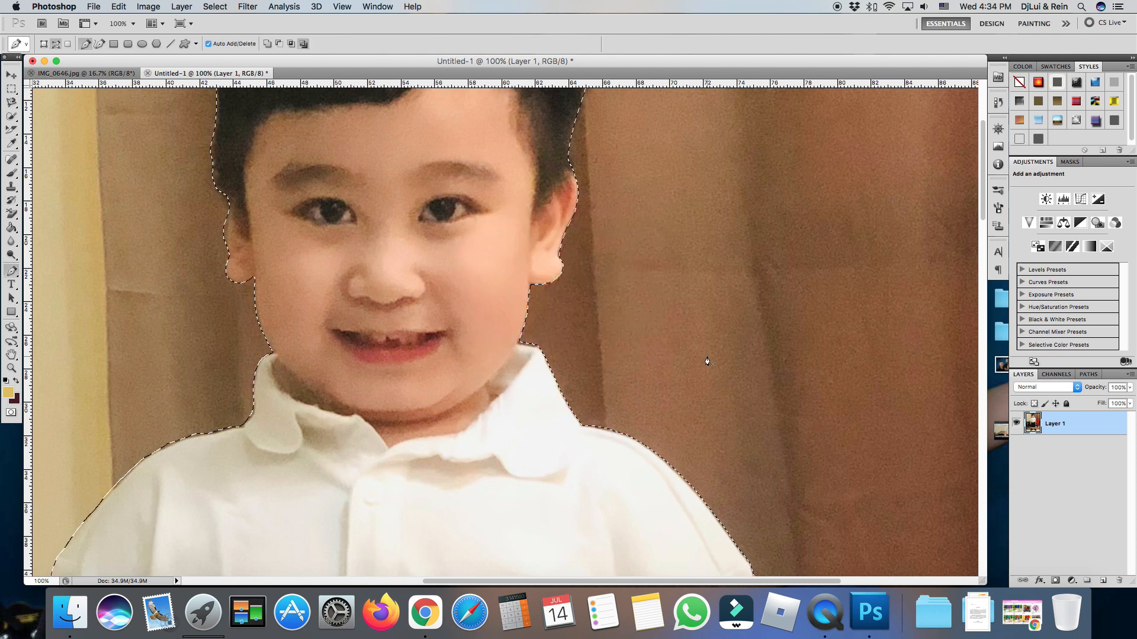
Create a new transparent document and paste the copied cutout of the child into it.
left_click(93, 7)
left_click(104, 23)
left_click(924, 193)
key("super+v")
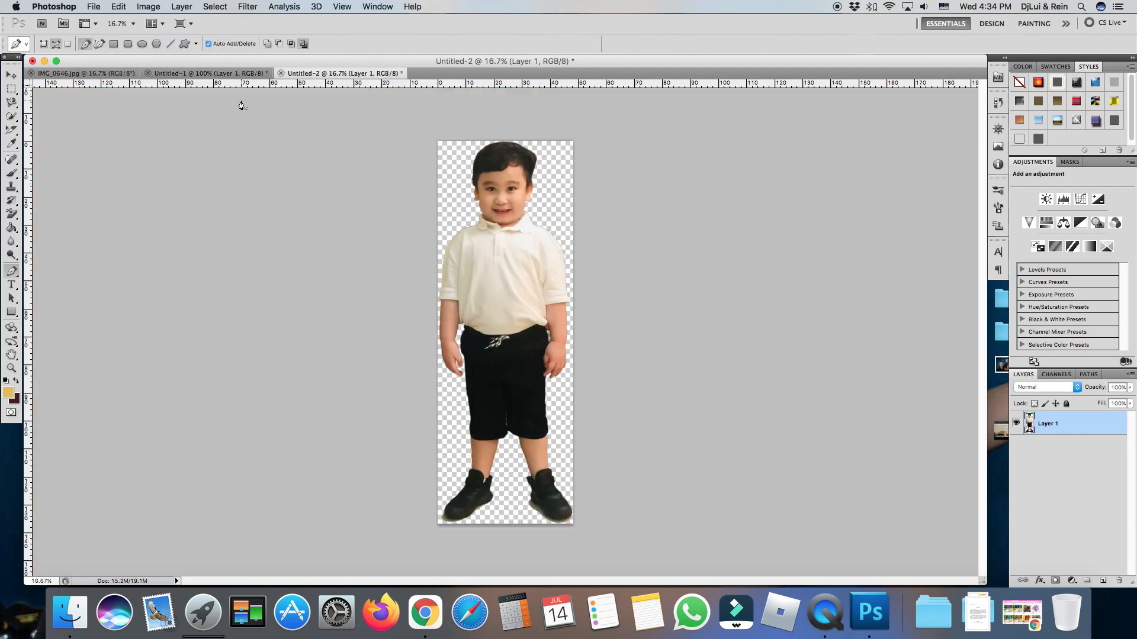
Save the cutout in the Documents folder as a PNG file named Samboy.
left_click(93, 6)
left_click(118, 185)
type("Samboy")
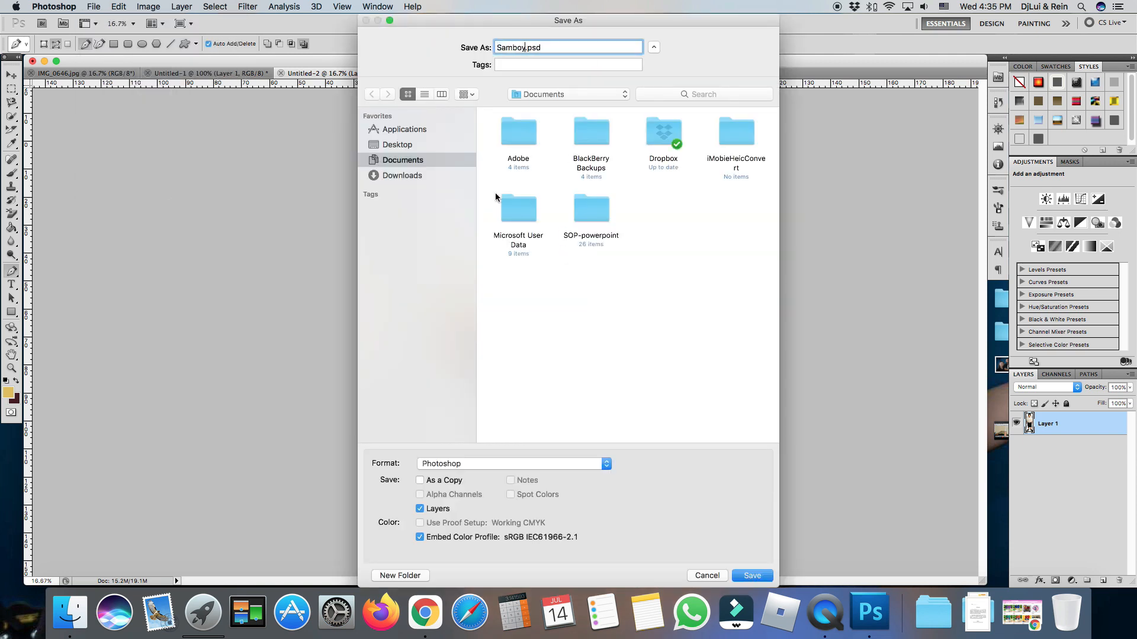
left_click(595, 465)
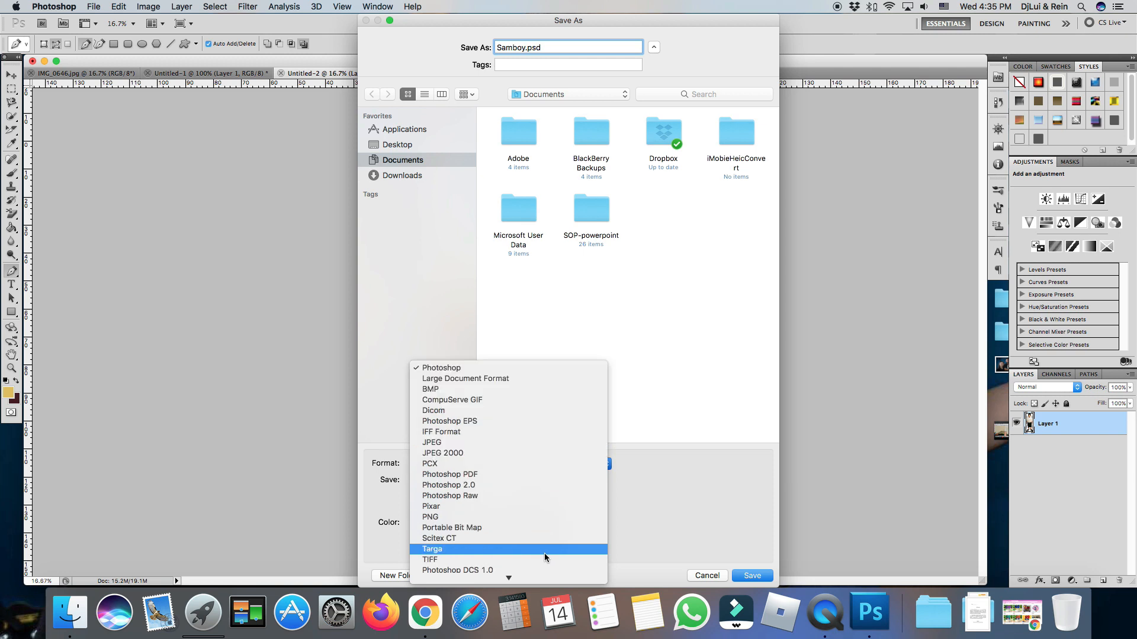
left_click(545, 550)
left_click(757, 578)
left_click(610, 202)
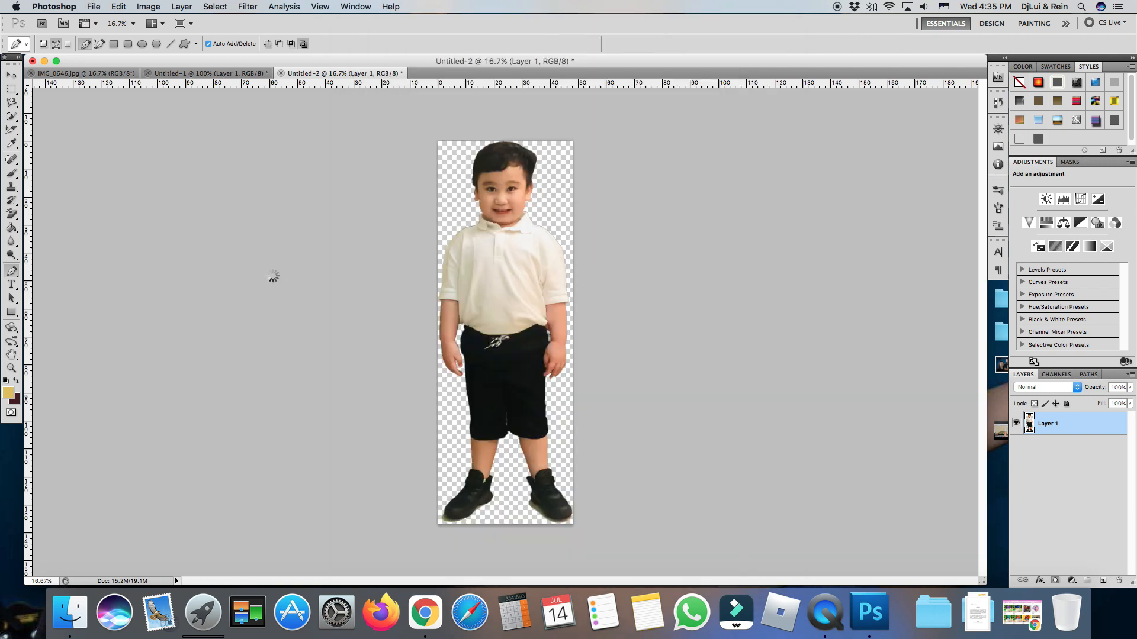
Save the cutout in Photoshop format as Samboy.psd, keeping Maximize Compatibility enabled.
left_click(94, 6)
left_click(148, 188)
type("Samboy")
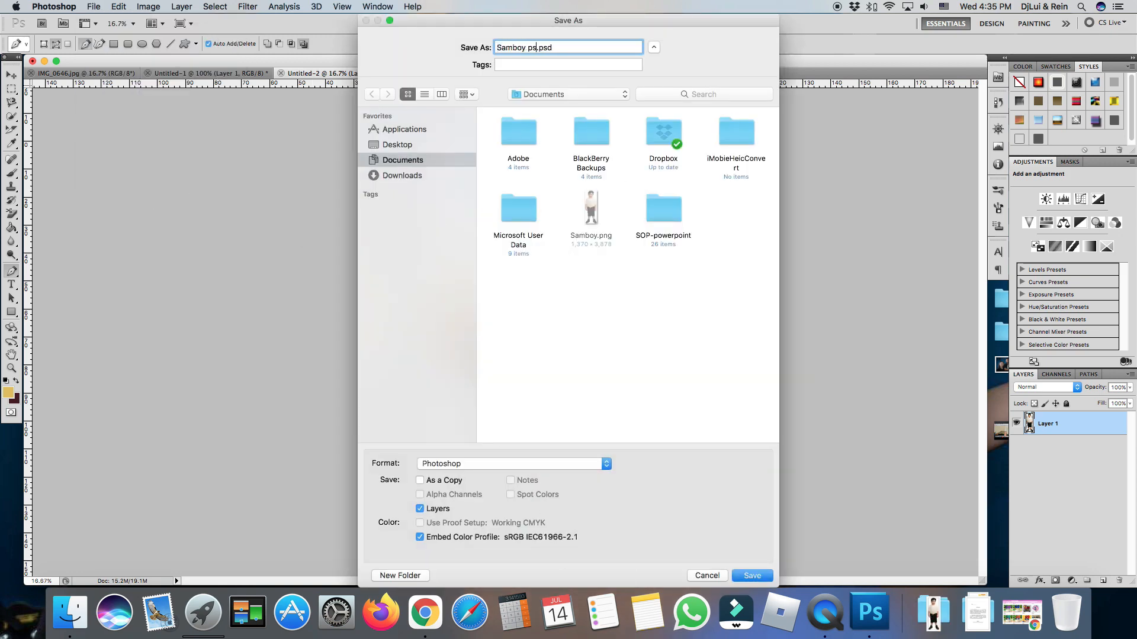
key("Return")
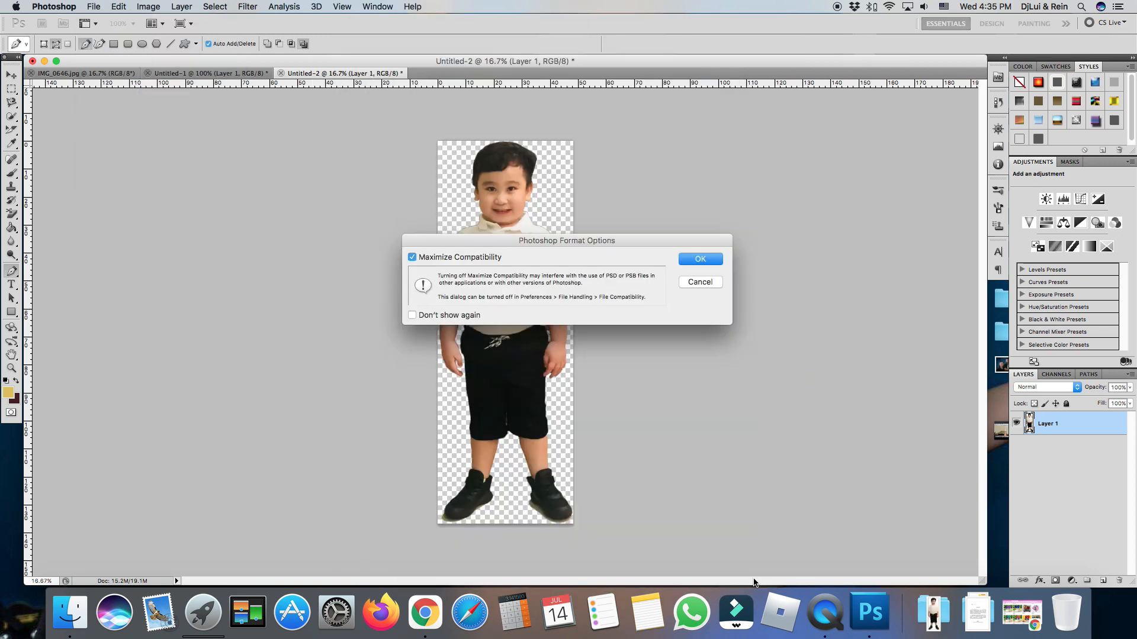
left_click(704, 257)
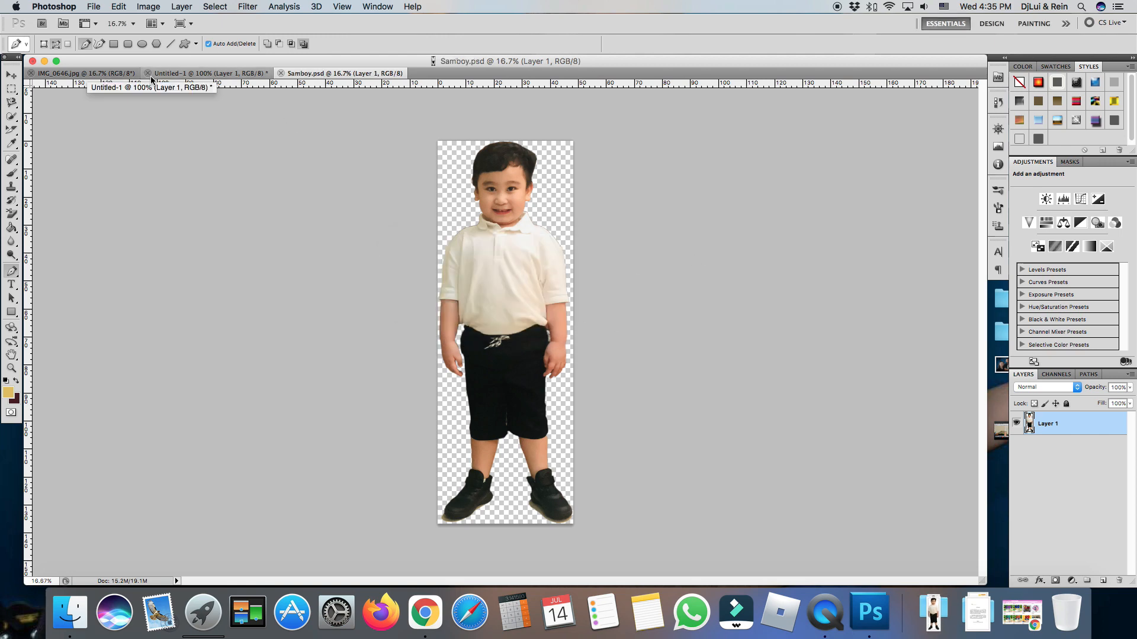
Close the original photo document IMG_0646.jpg.
left_click(31, 74)
left_click_drag(486, 67, 488, 72)
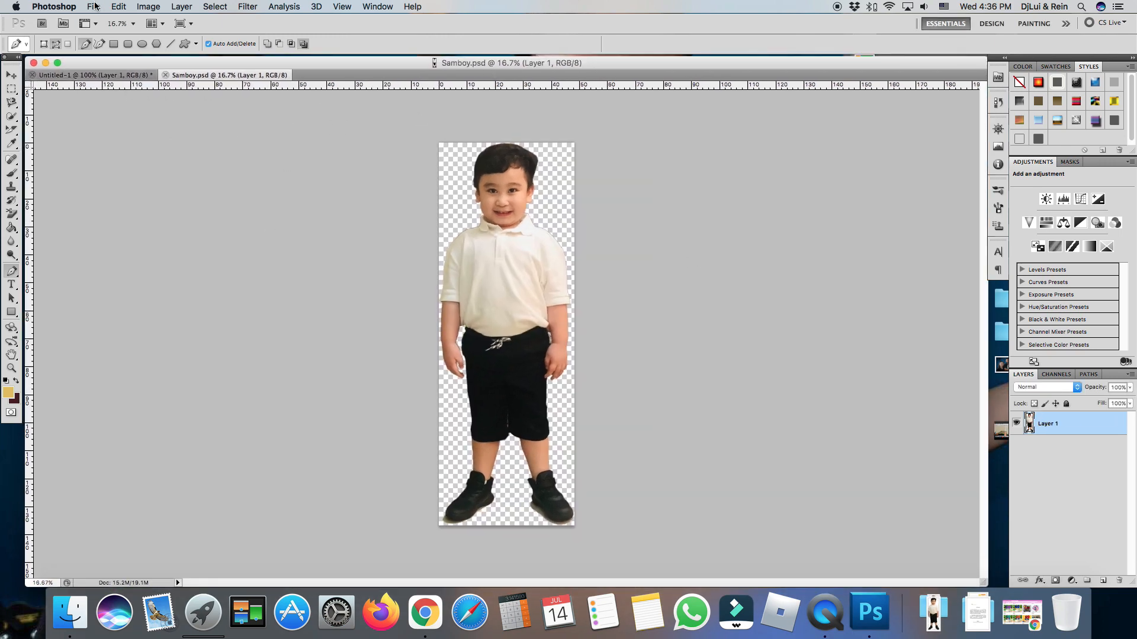
left_click(93, 6)
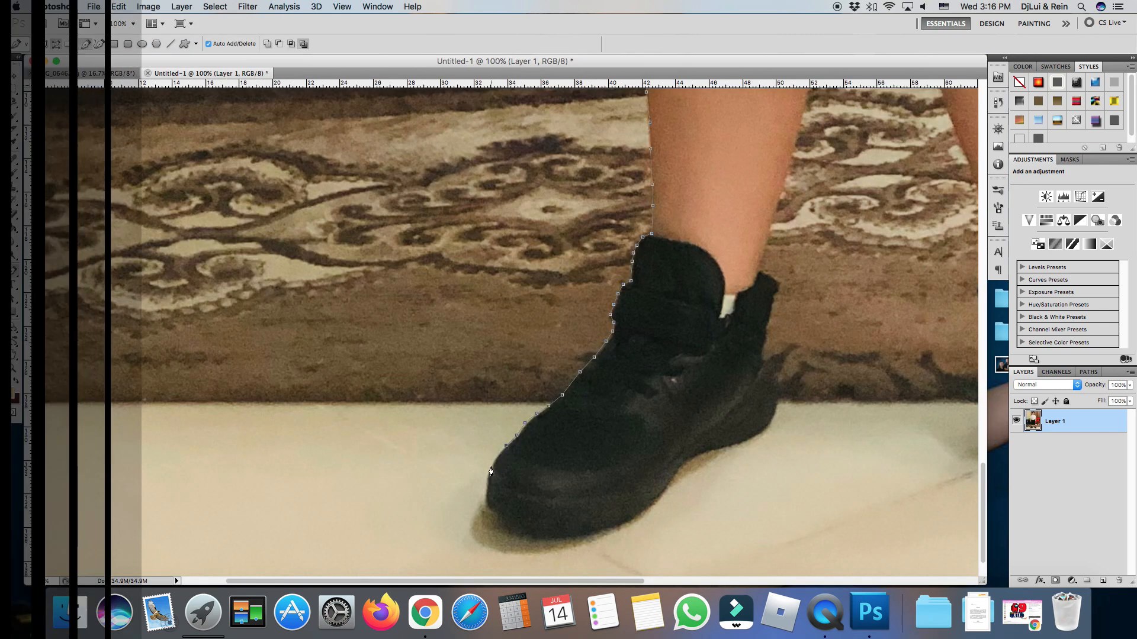
right_click(825, 612)
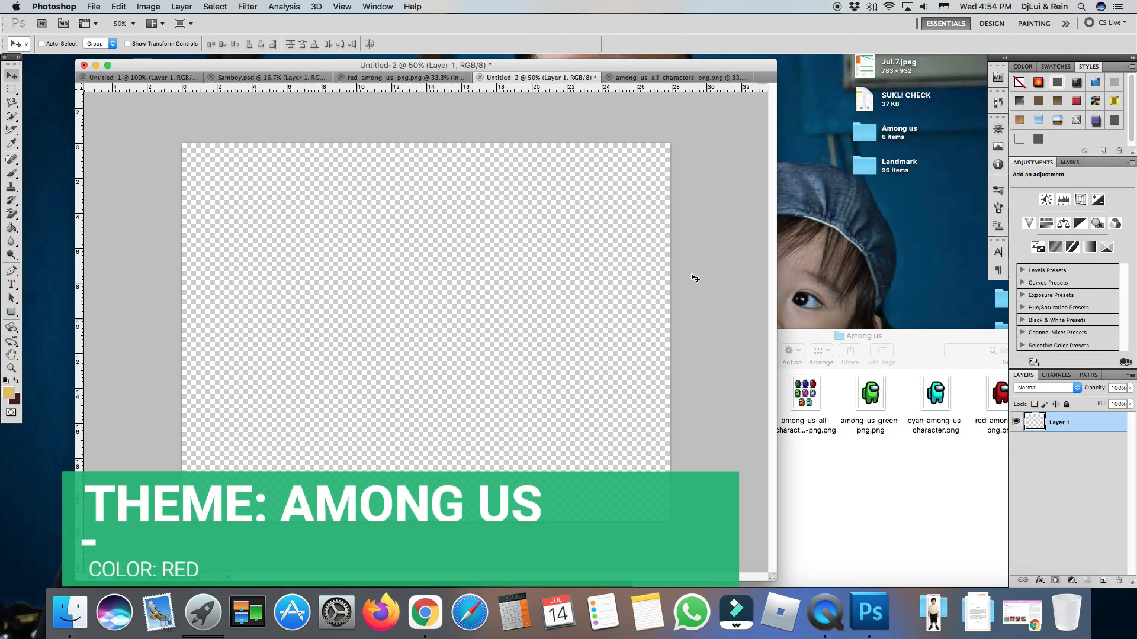
Place the large red Among Us character on its own layer, scaled to fill the canvas's upper-left area.
key("super+n")
key("Escape")
key("super+t")
left_click_drag(219, 143, 448, 437)
left_click_drag(566, 470, 369, 175)
left_click_drag(251, 142, 260, 150)
left_click(12, 75)
left_click(667, 208)
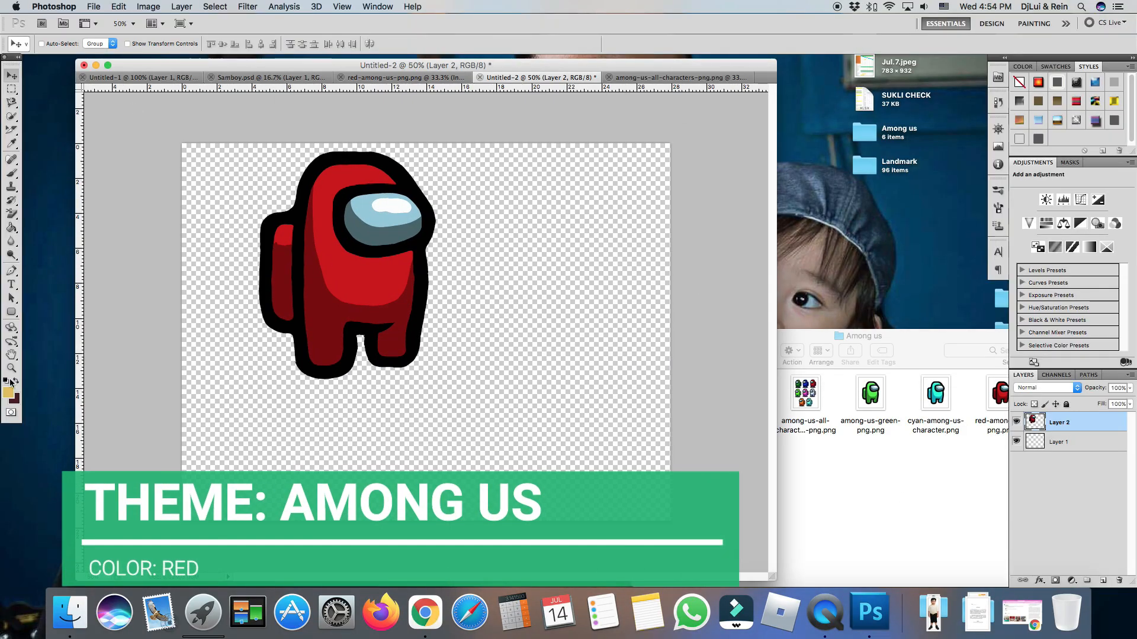
left_click(11, 312)
left_click(65, 325)
left_click_drag(663, 498, 662, 498)
key("v")
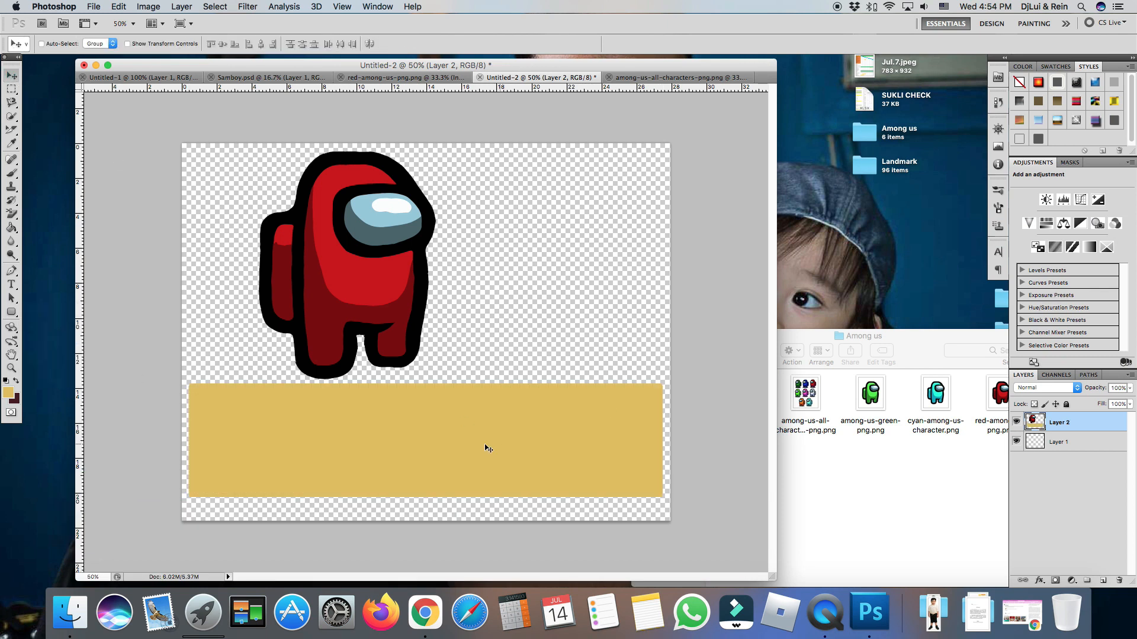
left_click(119, 6)
left_click(148, 21)
Add a new layer and draw a filled rounded rectangle with a 10 px radius across the lower canvas.
left_click(1102, 580)
key("super+v")
key("super+z")
left_click(11, 312)
left_click_drag(189, 384, 663, 508)
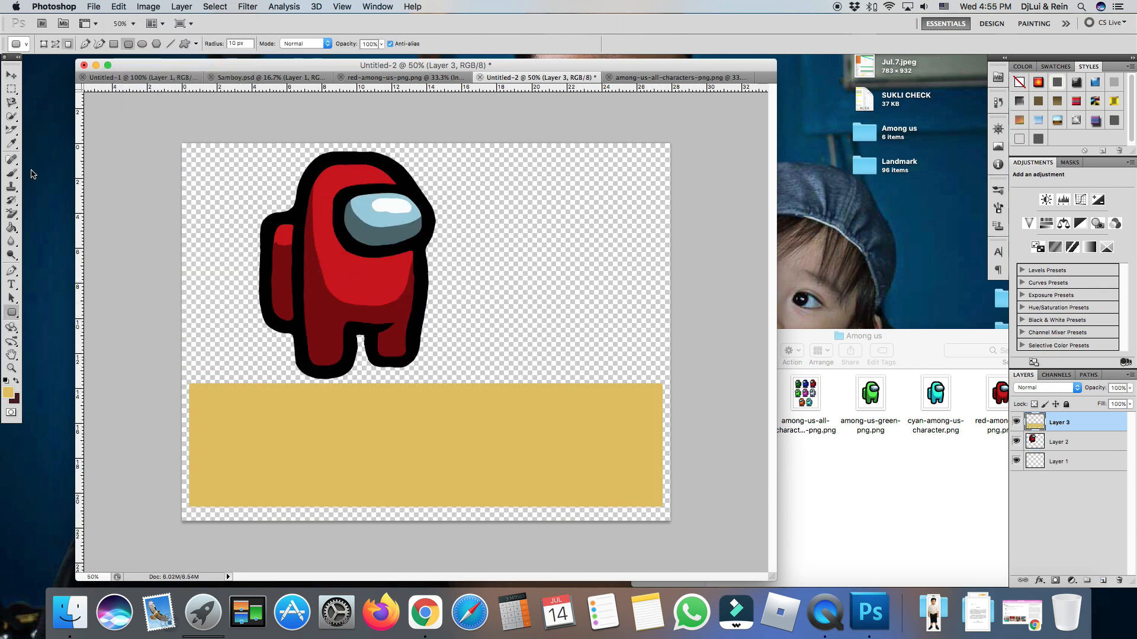
Set the foreground colour to a dark blue and fill the rounded rectangle with it.
left_click(8, 394)
left_click_drag(847, 401, 848, 408)
left_click(830, 357)
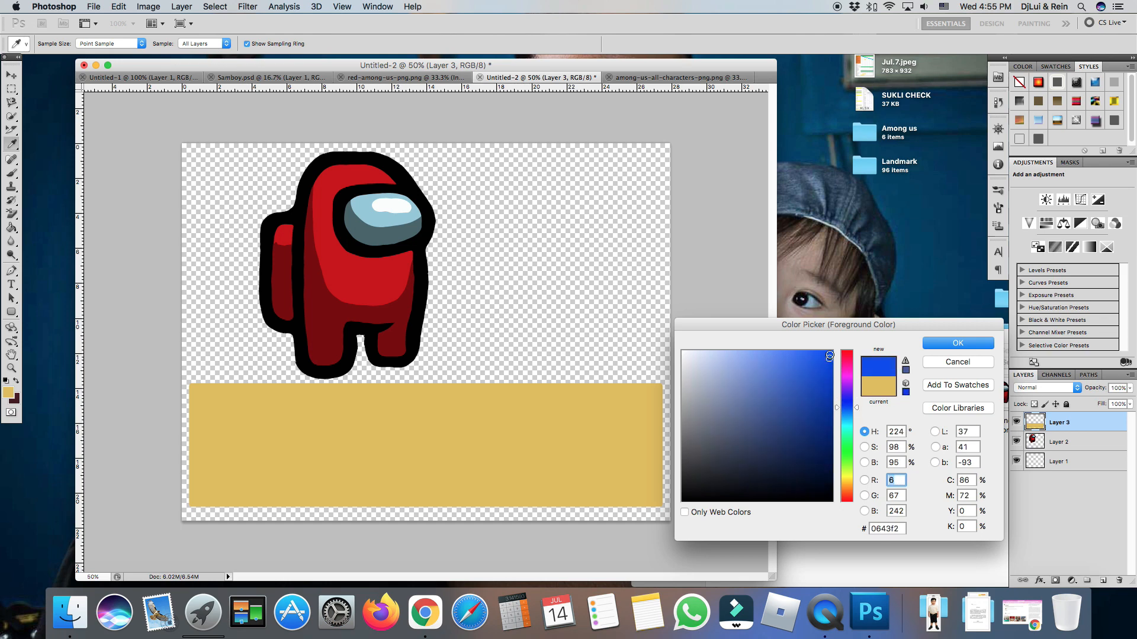
left_click(958, 346)
key("alt+BackSpace")
Move the blue banner down until it sits near the canvas's lower edge, below the red character.
key("v")
left_click_drag(434, 467, 434, 452)
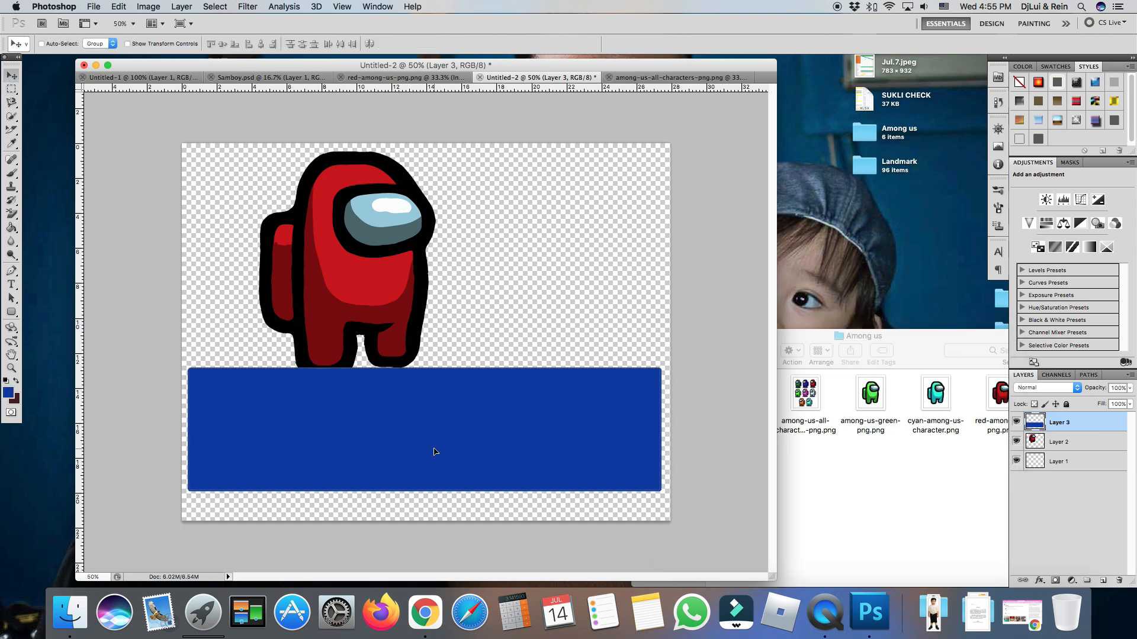
key("shift+Down")
key("shift+Down")
key("shift+Down")
key("shift+Down")
key("shift+Down")
key("shift+Down")
key("shift+Down")
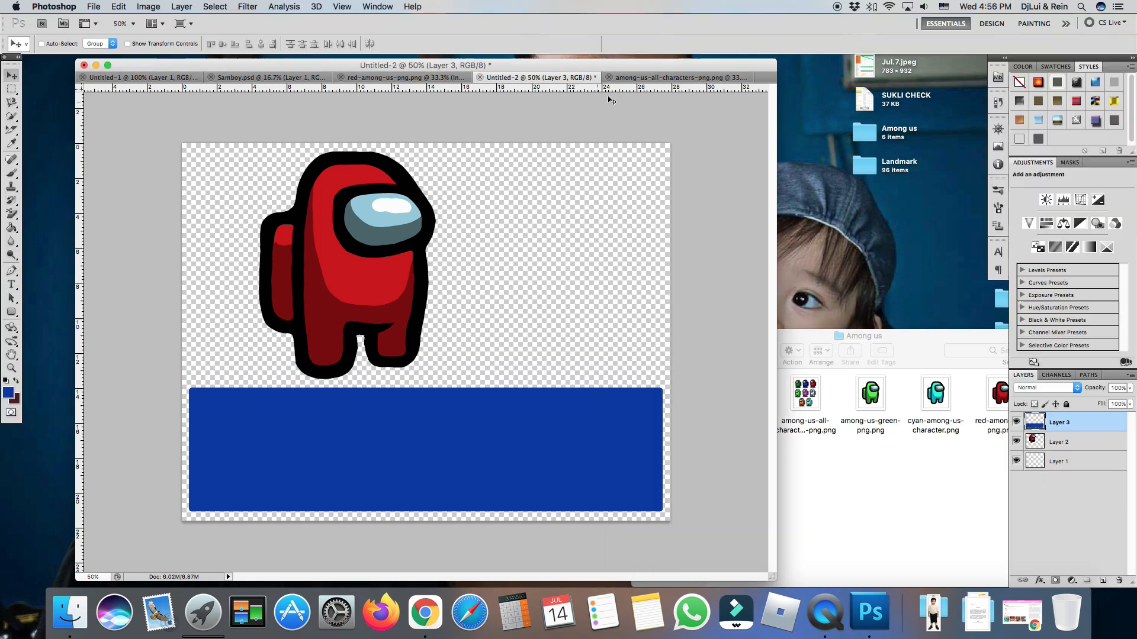
Copy the dark green character from the all-characters image and paste it over the left part of the composition.
left_click(610, 77)
left_click(12, 90)
left_click_drag(265, 131, 359, 267)
key("super+c")
left_click(388, 77)
key("super+v")
key("v")
left_click_drag(423, 331, 258, 333)
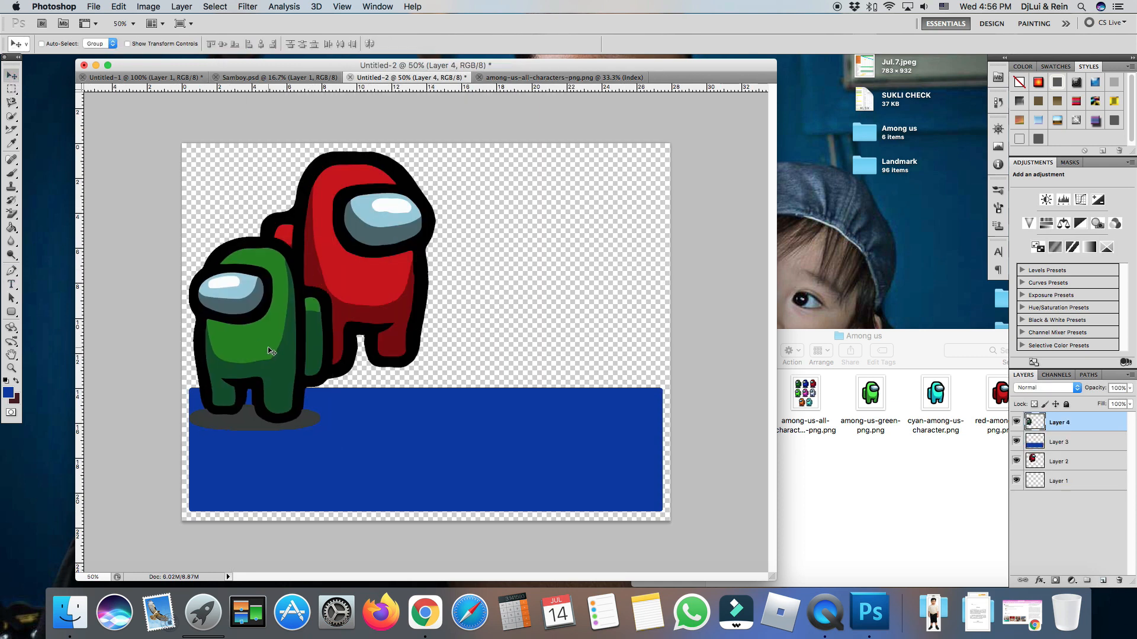
Scale the dark green character down and stand it above the banner's left end, layered behind the banner.
key("super+t")
left_click(199, 46)
left_click_drag(333, 238, 248, 351)
left_click_drag(220, 388, 244, 346)
key("v")
key("Return")
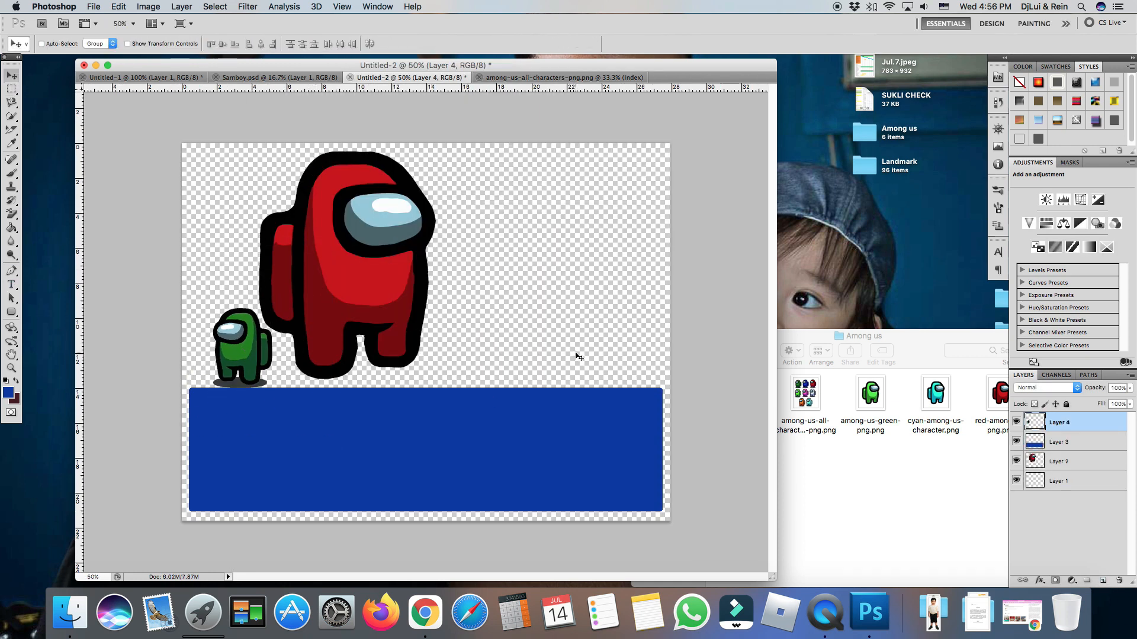
left_click_drag(460, 426, 459, 429)
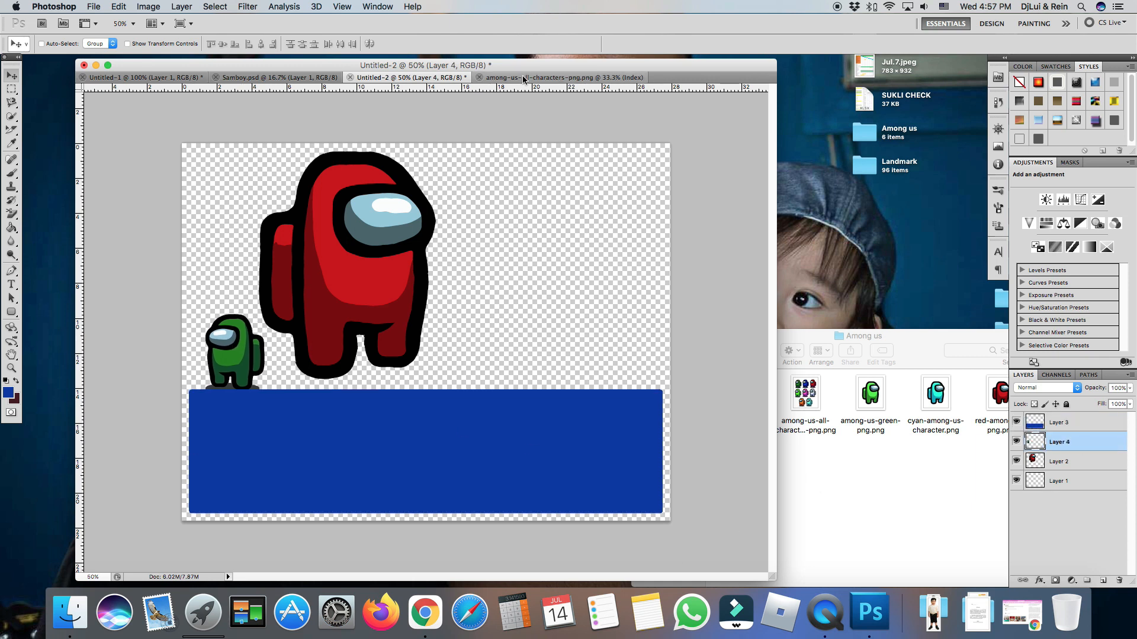
Copy the blue character from the all-characters image, paste it into the composition and scale it down beside the large red one.
left_click(563, 78)
key("m")
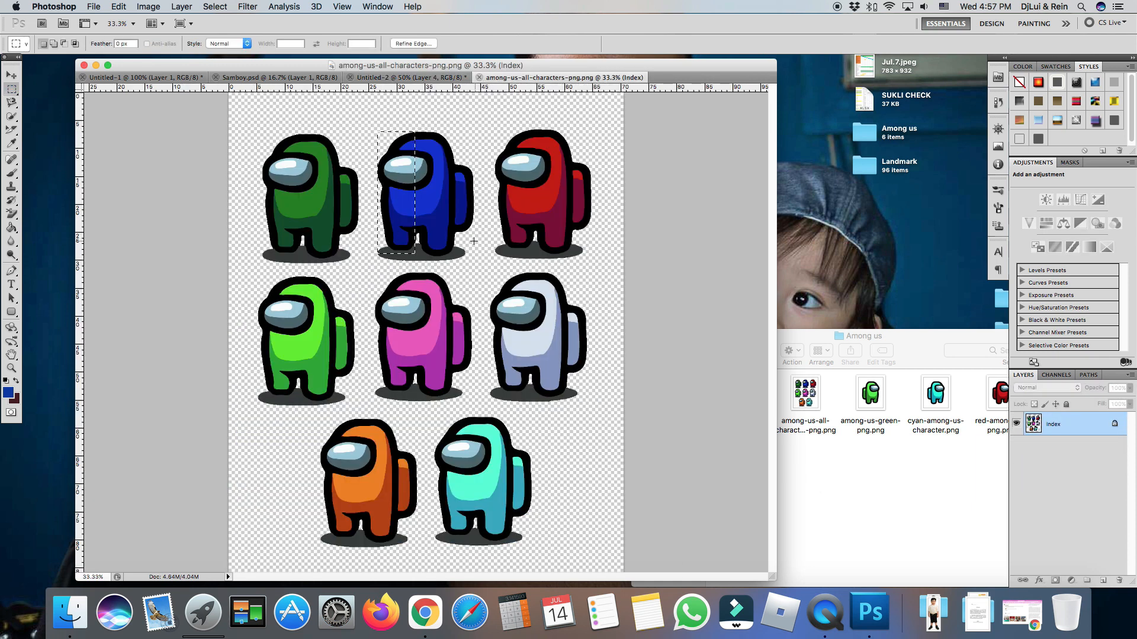
left_click(380, 76)
key("super+v")
key("super+t")
left_click_drag(353, 235, 410, 310)
left_click_drag(468, 369, 521, 287)
key("Return")
Move the dark green character to the upper right and fit the blue character beside it at matching size.
left_click_drag(232, 356, 492, 188)
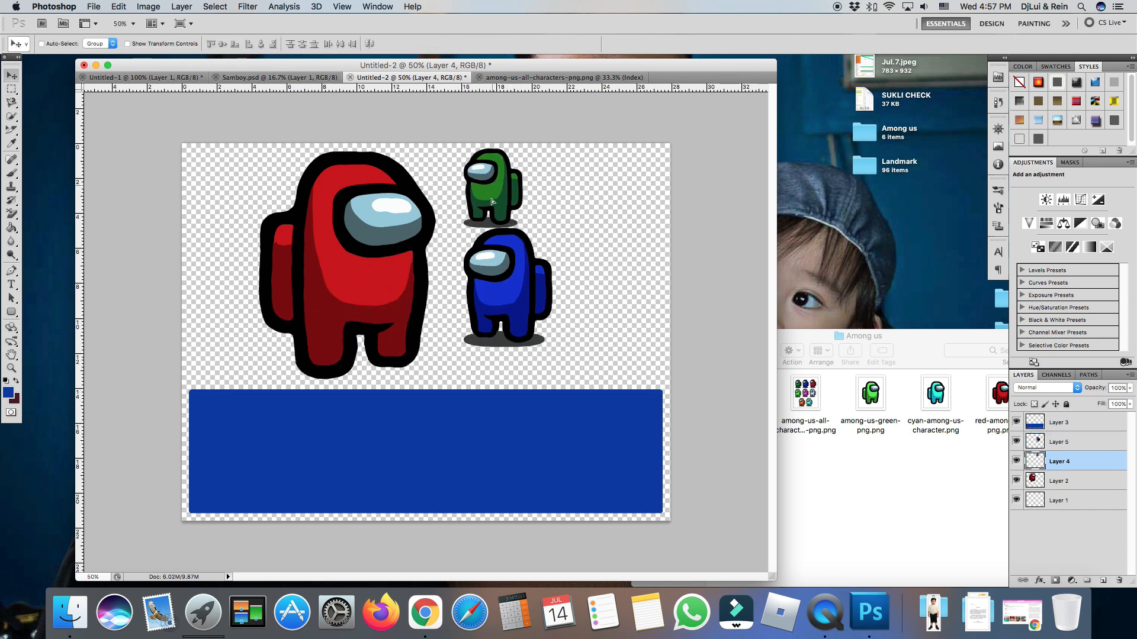
left_click(1060, 443)
left_click_drag(438, 279, 493, 181)
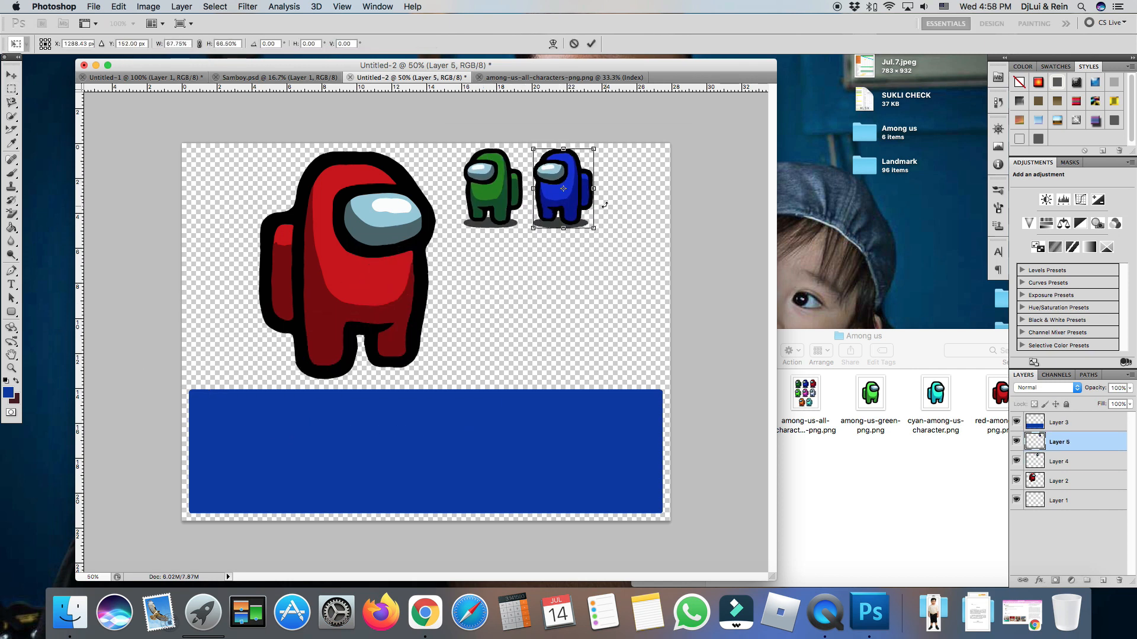
Copy the red character from the all-characters image and paste it into the composition.
key("ctrl+Tab")
key("m")
key("super+c")
left_click(412, 77)
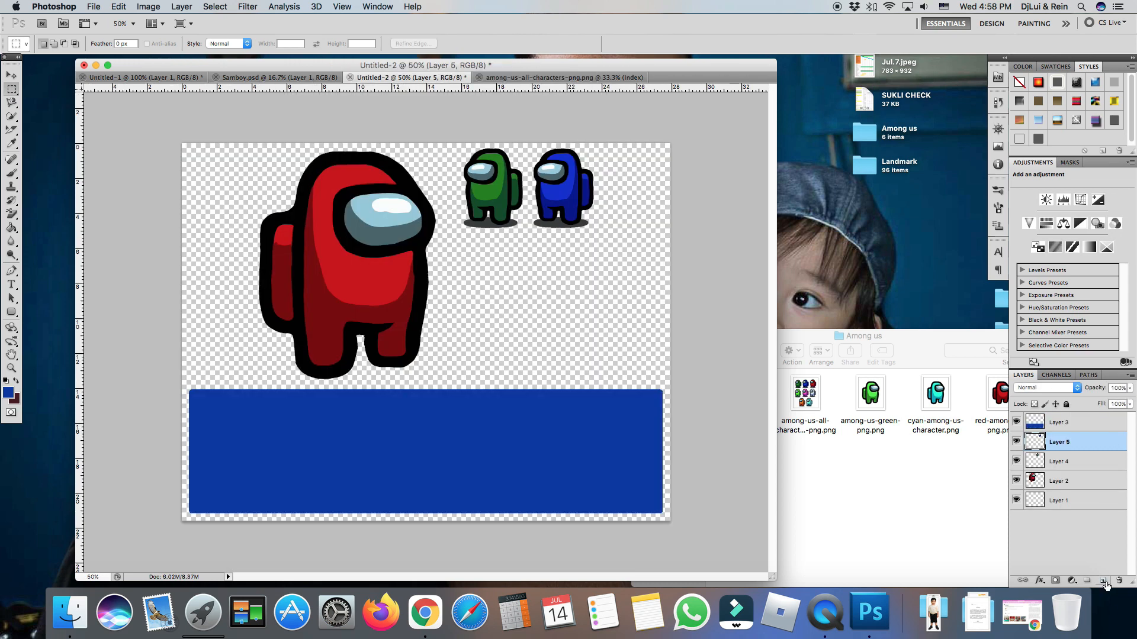
key("super+v")
Scale the pasted red character down to match the others and position it below the dark green one.
key("super+t")
left_click(200, 44)
left_click_drag(498, 430, 426, 332)
left_click_drag(390, 262, 632, 175)
left_click_drag(598, 245, 612, 227)
left_click(12, 75)
left_click_drag(643, 187, 481, 276)
left_click(665, 208)
Add a new layer, then copy the light green character from the all-characters image and paste it into the composition.
left_click(1102, 580)
left_click(510, 77)
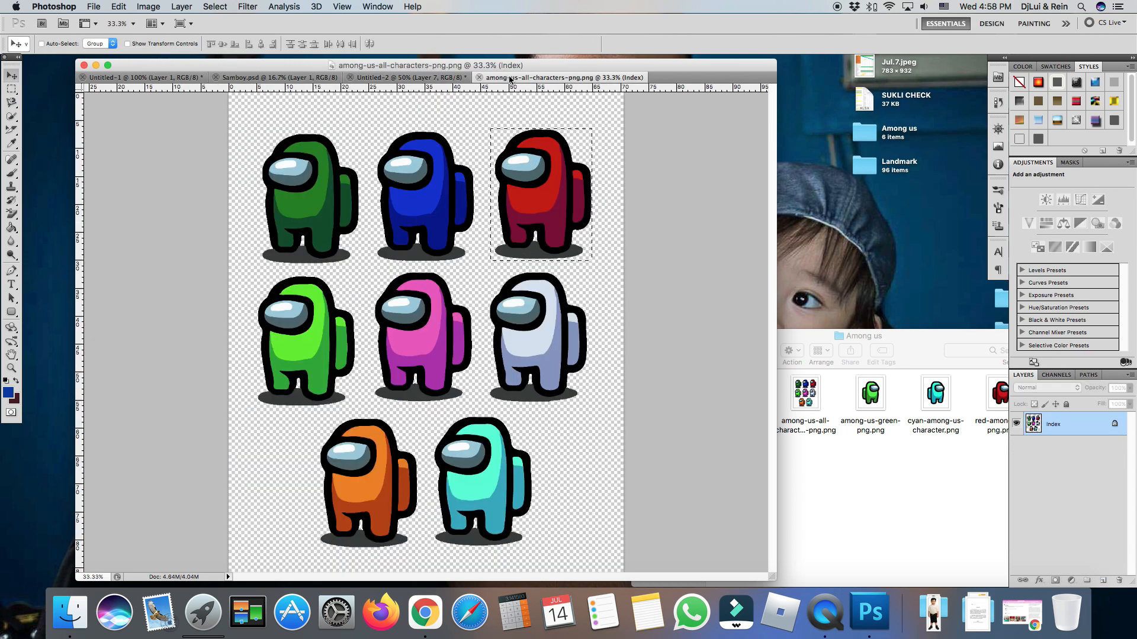
left_click(11, 89)
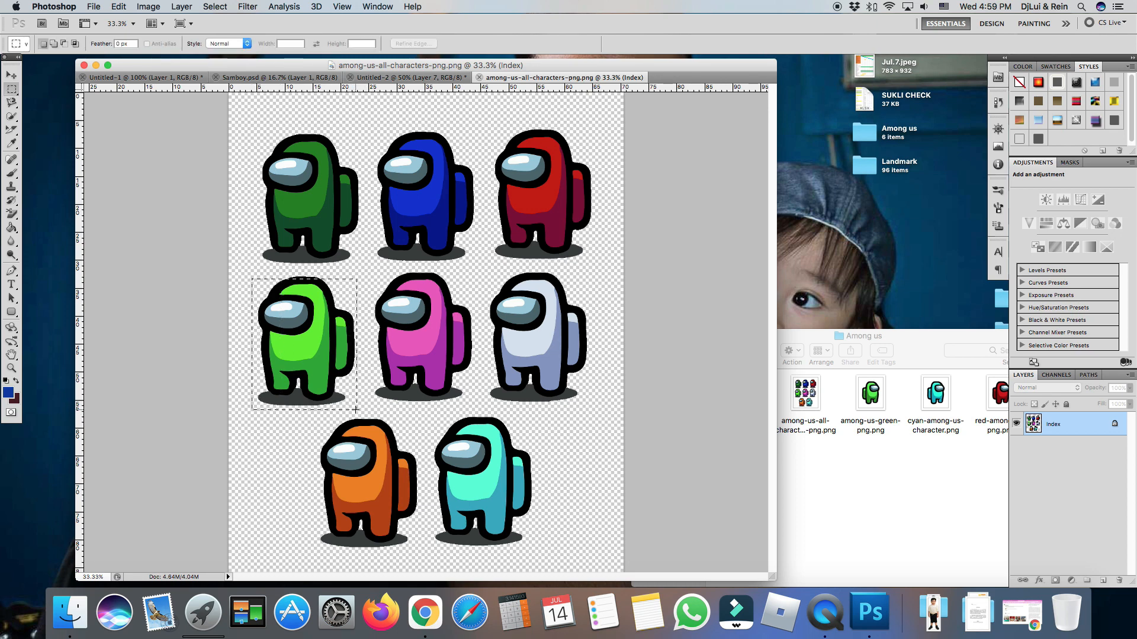
key("super+c")
left_click(412, 78)
key("super+v")
Scale the light green character down proportionally and place it beside the blue one in the upper row.
key("super+t")
left_click(199, 44)
left_click_drag(354, 236, 425, 331)
left_click_drag(453, 358, 621, 176)
key("Return")
left_click(12, 77)
Add a new layer, then copy the pink character from the all-characters image and paste it into the composition.
left_click(1102, 581)
left_click(551, 78)
left_click(425, 78)
left_click(510, 78)
left_click(12, 88)
left_click(369, 276)
key("super+c")
left_click(411, 77)
key("super+v")
Scale the pink character down and place it below the blue one, beside the small red character.
key("super+t")
left_click_drag(356, 231, 431, 338)
left_click_drag(464, 372, 567, 274)
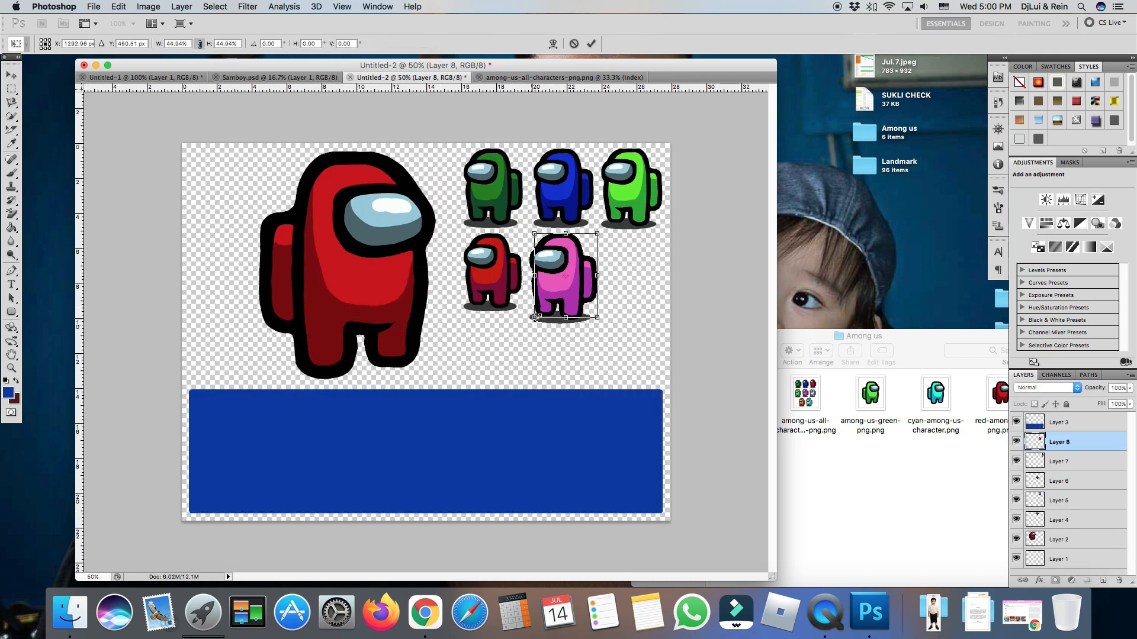
key("Return")
Copy the white character into the composition and scale it down to fit beside the pink one.
left_click(503, 78)
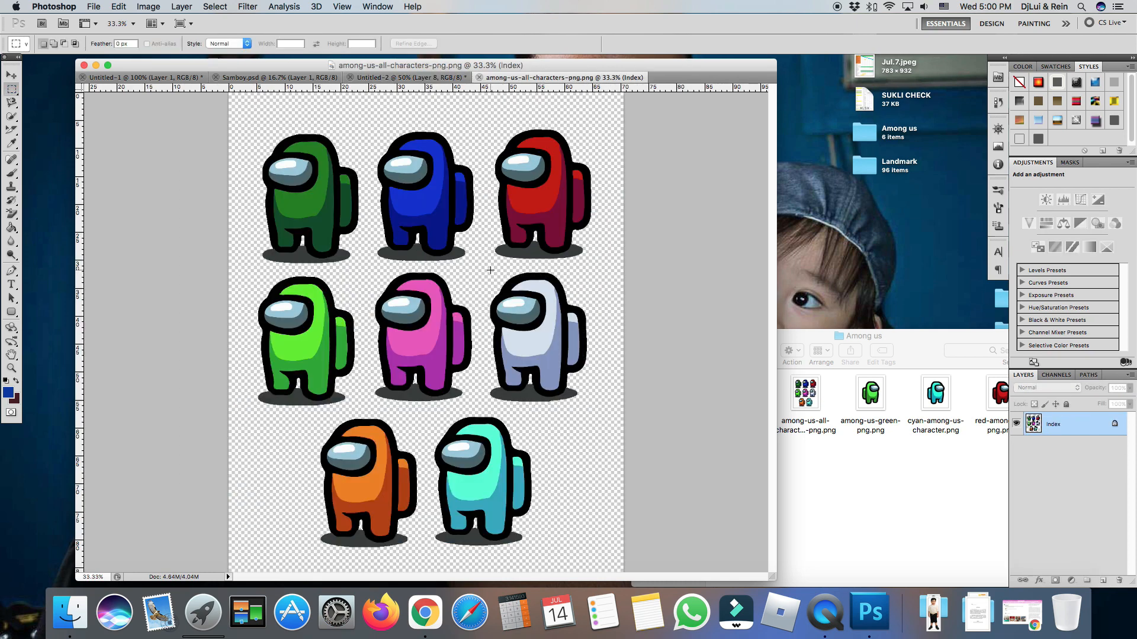
key("super+c")
left_click(412, 78)
key("super+v")
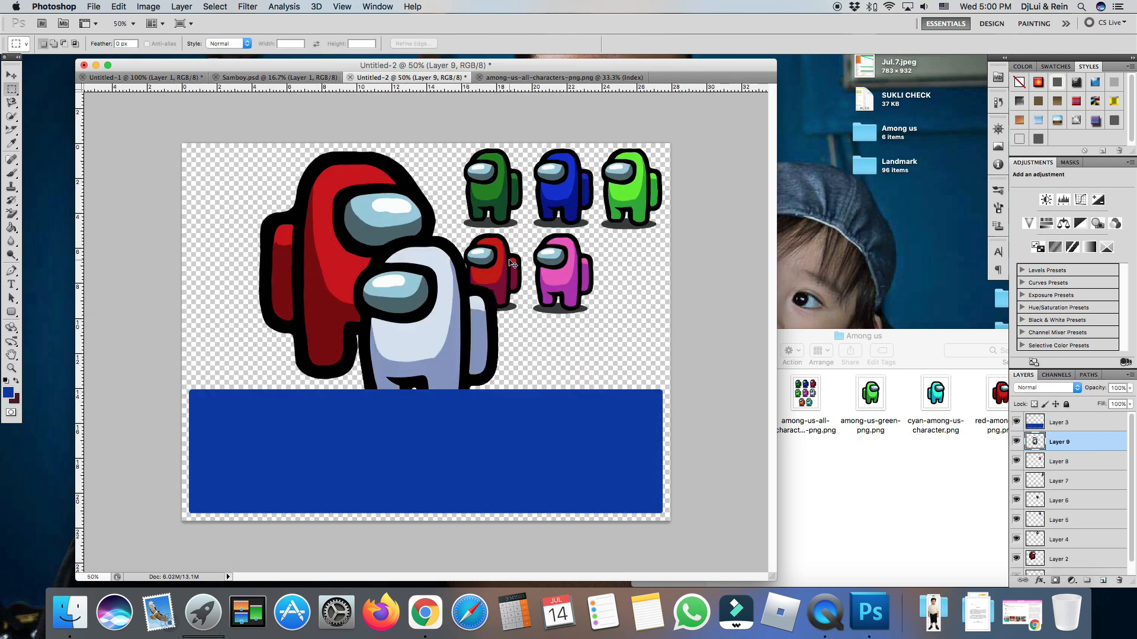
key("super+t")
left_click_drag(354, 235, 446, 358)
left_click_drag(478, 382, 636, 260)
key("Return")
Copy the orange character into the composition and scale it down below the pink one.
key("m")
left_click(563, 77)
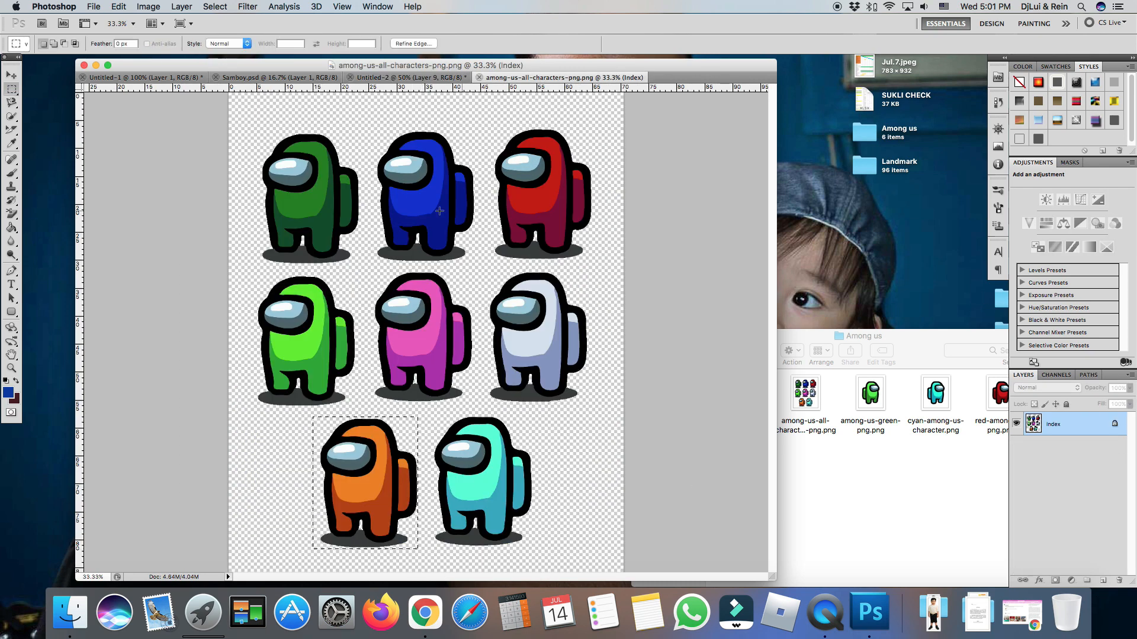
key("super+c")
left_click(411, 77)
key("super+v")
key("super+t")
left_click_drag(353, 235, 422, 328)
left_click_drag(462, 379, 572, 361)
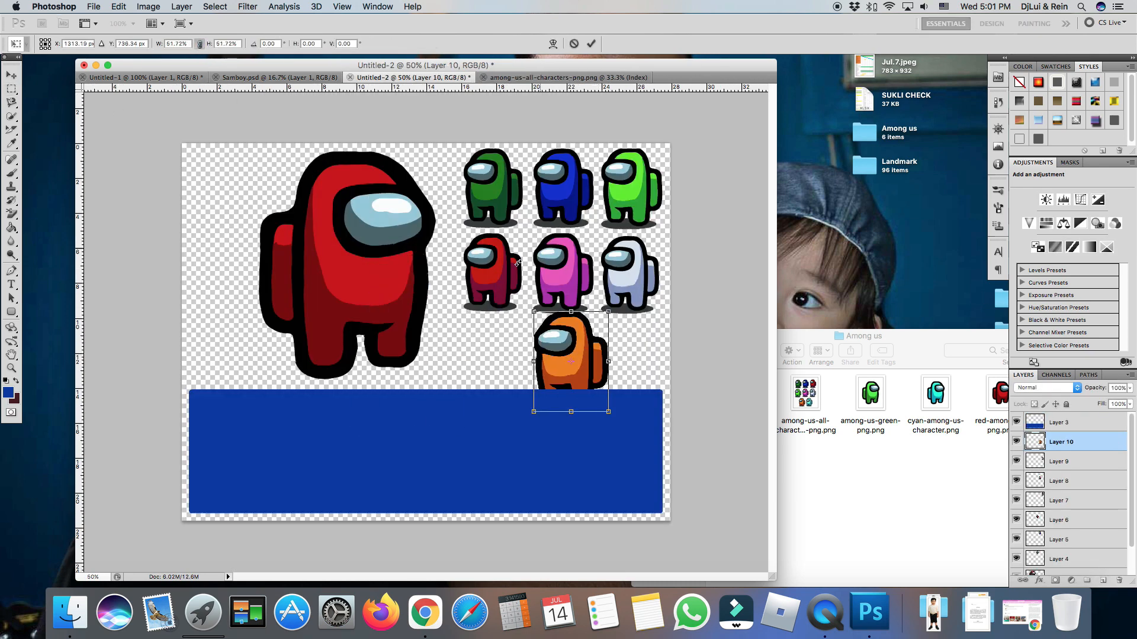
key("Return")
Enlarge the white character slightly to match the size of its neighbours.
key("v")
left_click(621, 277, "super")
key("super+t")
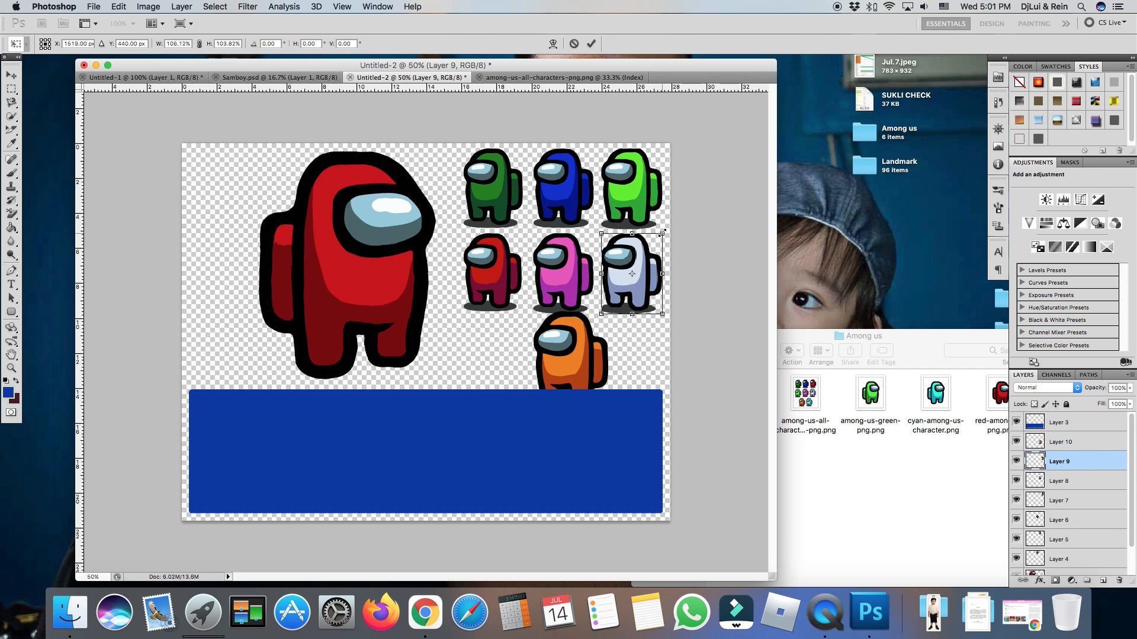
key("Return")
Move the white character below the small red one and fit the orange character beside the pink one.
mouse_move(648, 285)
left_mouse_down()
mouse_move(508, 353)
mouse_move(627, 278)
left_mouse_up()
key("super+t")
left_click_drag(594, 331, 605, 313)
key("Return")
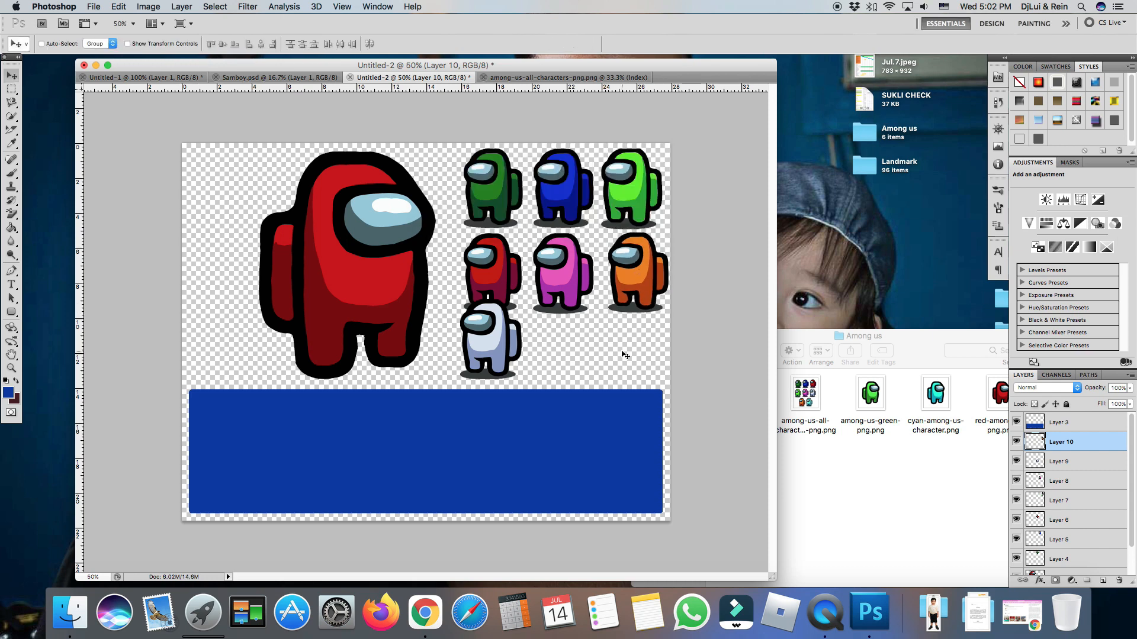
Line up the dark green, blue, red, light green and pink characters along the banner's upper edge, and move the white one up.
left_click_drag(526, 168, 274, 332)
left_click_drag(567, 195, 302, 359)
left_click_drag(499, 276, 360, 354)
left_click_drag(638, 172, 425, 331)
left_click_drag(543, 278, 520, 196)
Move the orange character beside the white one near the canvas's upper edge and adjust its size.
left_click(1064, 444)
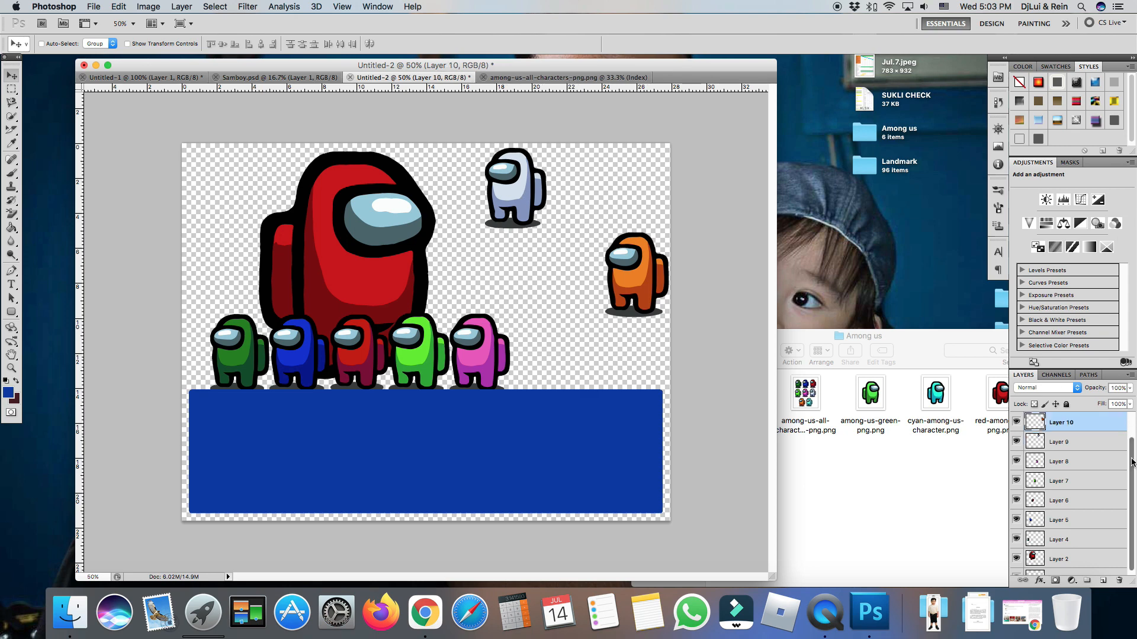
left_click_drag(1131, 463, 1130, 444)
left_click_drag(637, 275, 586, 190)
key("super+t")
left_click_drag(555, 148, 558, 152)
left_click(12, 76)
left_click(597, 198)
Copy the cyan character from the all-characters image and paste it into the composition.
left_click(567, 78)
left_click(12, 89)
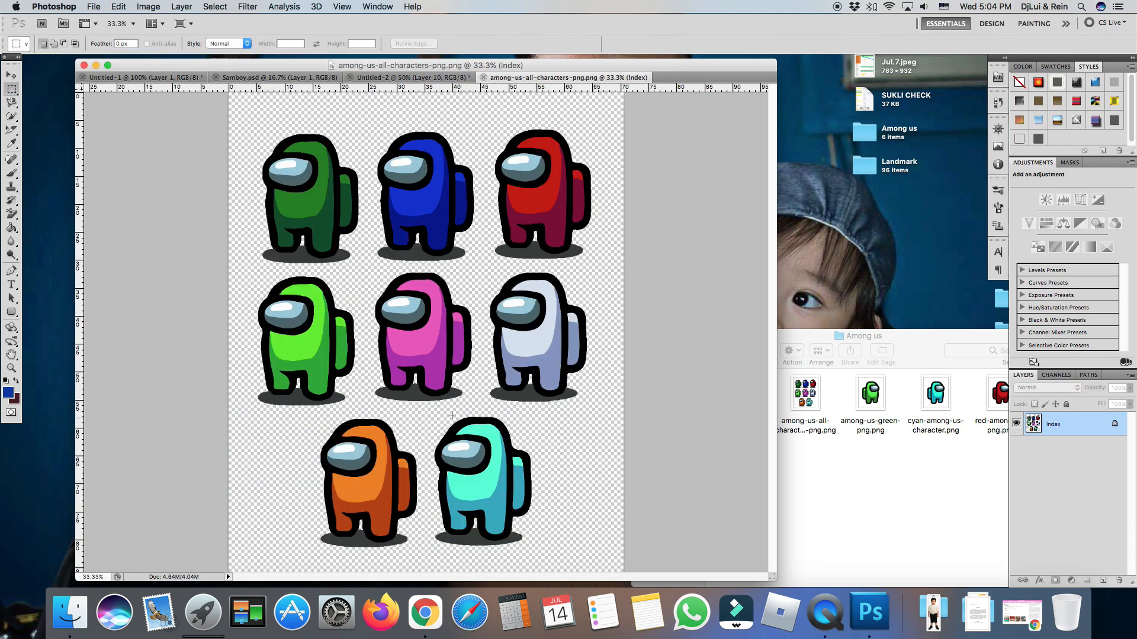
left_click_drag(532, 545, 532, 544)
key("super+c")
left_click(413, 78)
key("super+v")
Scale the cyan character down proportionally and place it in the free area at the canvas's right side.
key("super+t")
left_click_drag(354, 236, 426, 312)
key("super+z")
left_click(200, 44)
left_click_drag(354, 236, 412, 313)
left_click_drag(456, 370, 611, 289)
Select the white and orange character layers together and shift both characters left.
left_click(12, 76)
left_click(1071, 481)
left_click(1071, 462, "shift")
left_click_drag(672, 253, 637, 253)
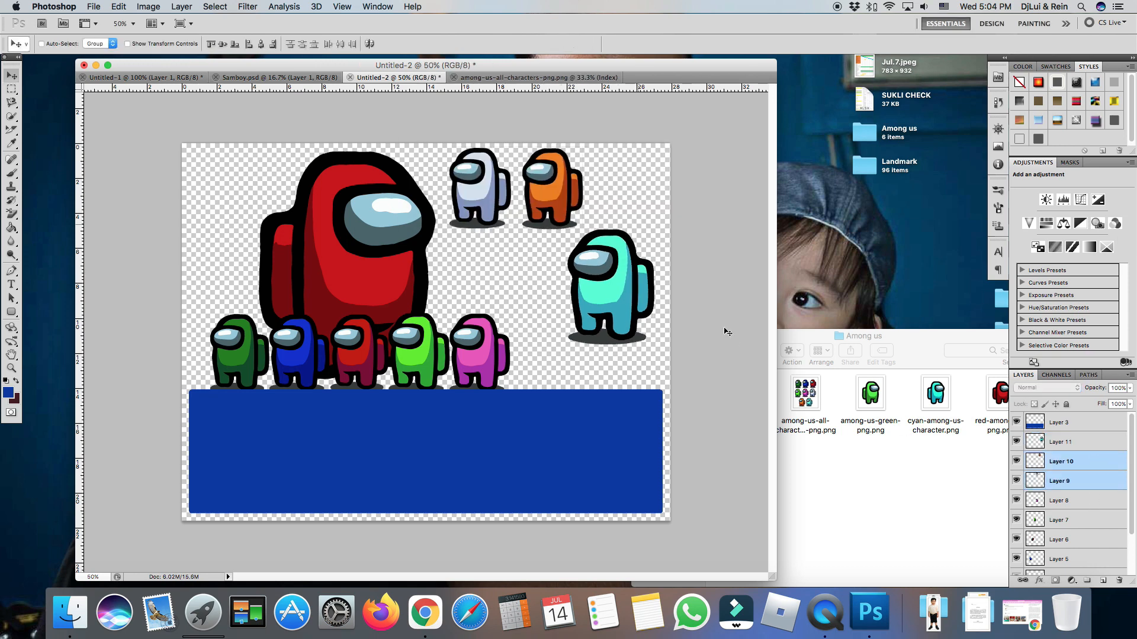
Scale the cyan character down to match the others and place it to the right of the orange one.
left_click(1061, 442)
left_click_drag(623, 300, 639, 217)
key("super+t")
left_click(201, 44)
left_click_drag(583, 263, 608, 231)
left_click(12, 76)
left_click_drag(640, 194, 626, 193)
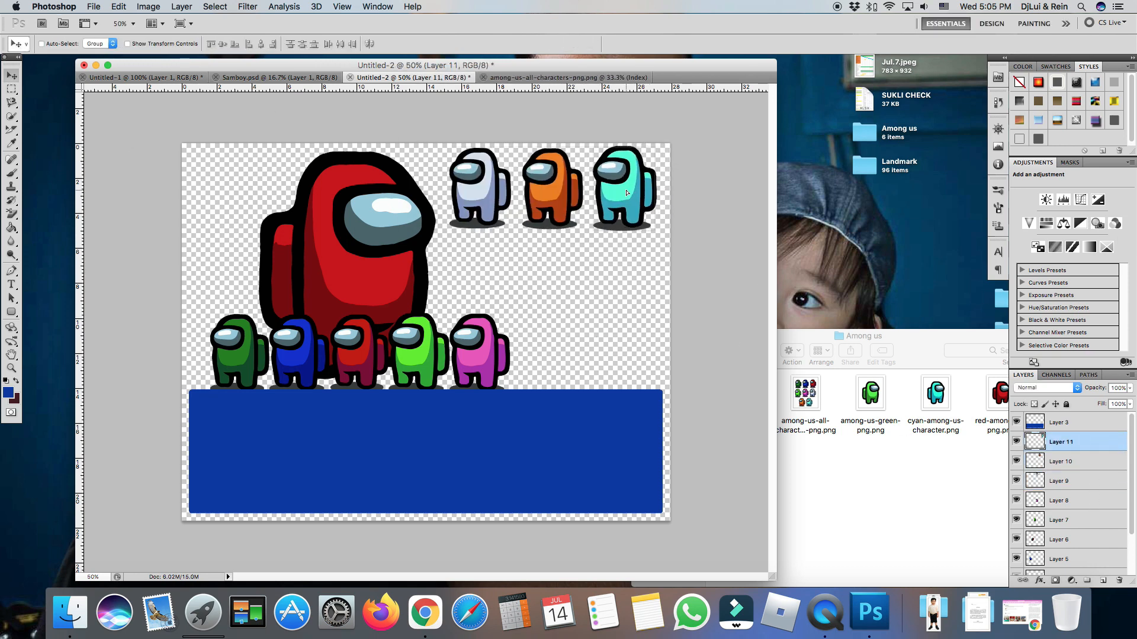
Scale the cyan character down slightly and proportionally so its size matches the white and orange characters.
key("super+t")
left_click(200, 44)
left_click_drag(593, 233, 597, 229)
left_click(12, 76)
left_click(686, 209)
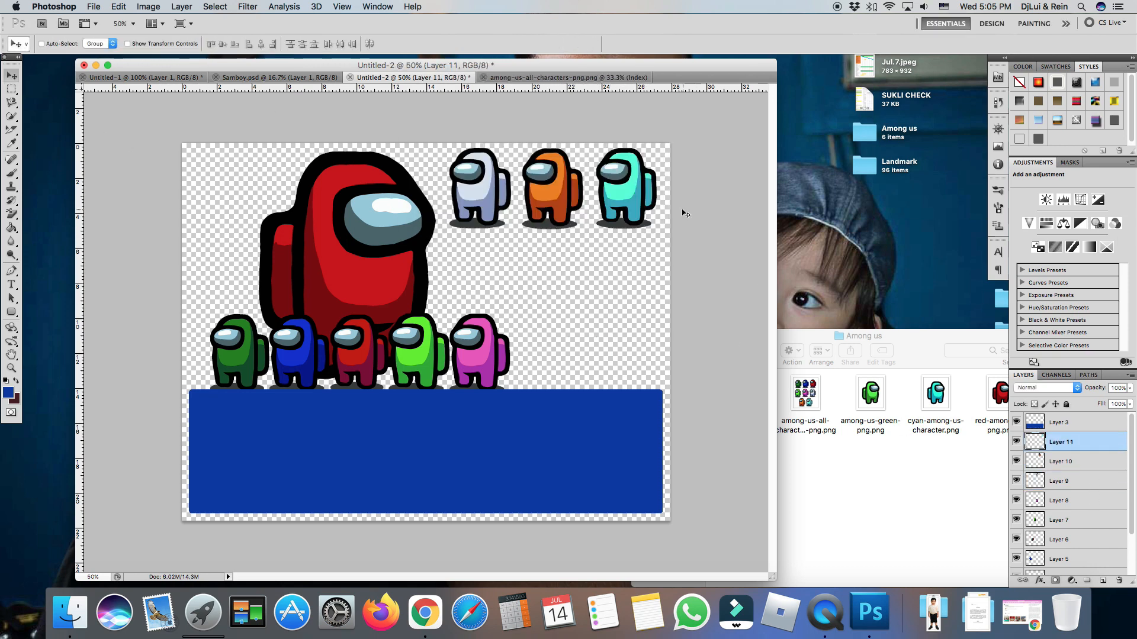
Move the white, orange and cyan characters down into the row above the blue banner, after the pink character.
left_click(1060, 481)
left_click_drag(480, 178, 540, 342)
key("super+z")
left_click_drag(565, 185, 614, 350)
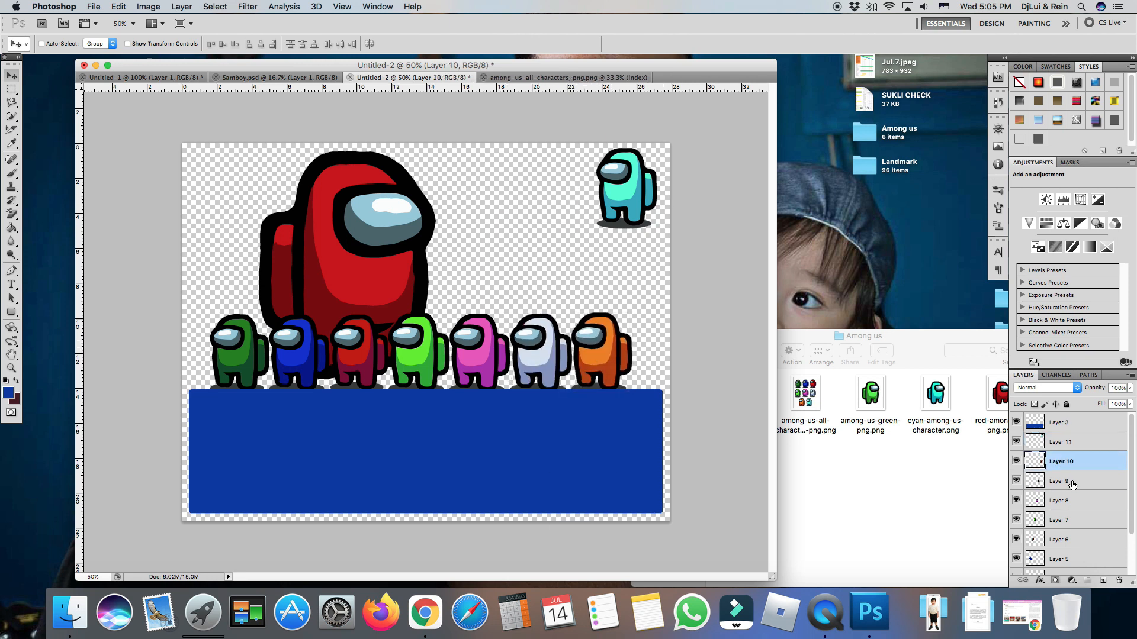
left_click_drag(617, 193, 641, 354)
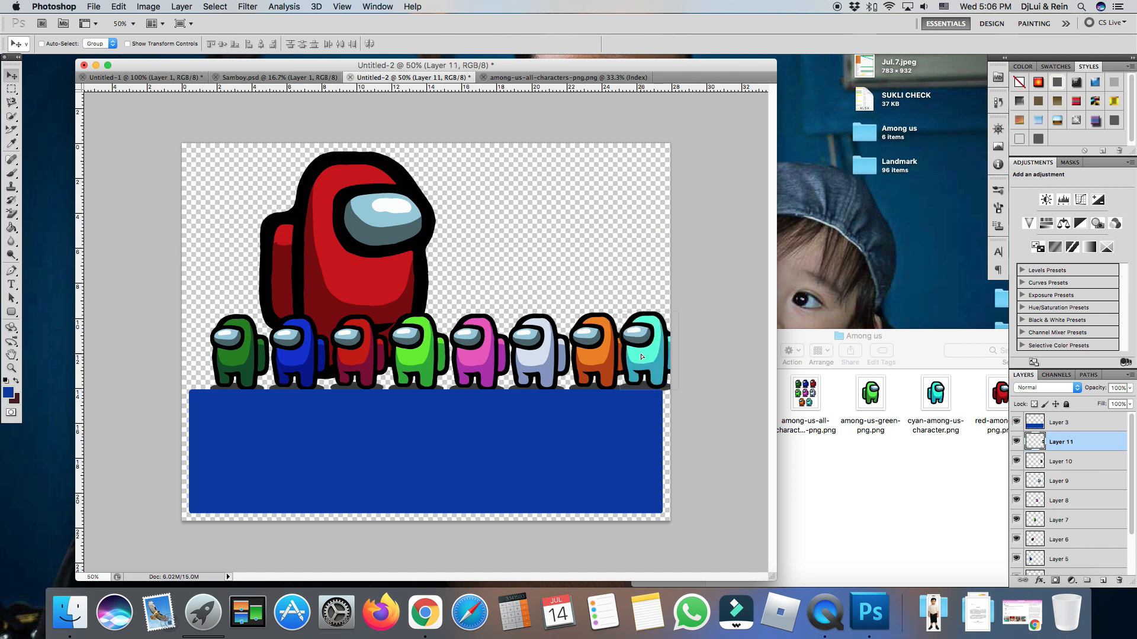
Shift the dark green character to the banner's left end and move the blue and small red characters left after it.
left_click_drag(257, 354, 239, 355)
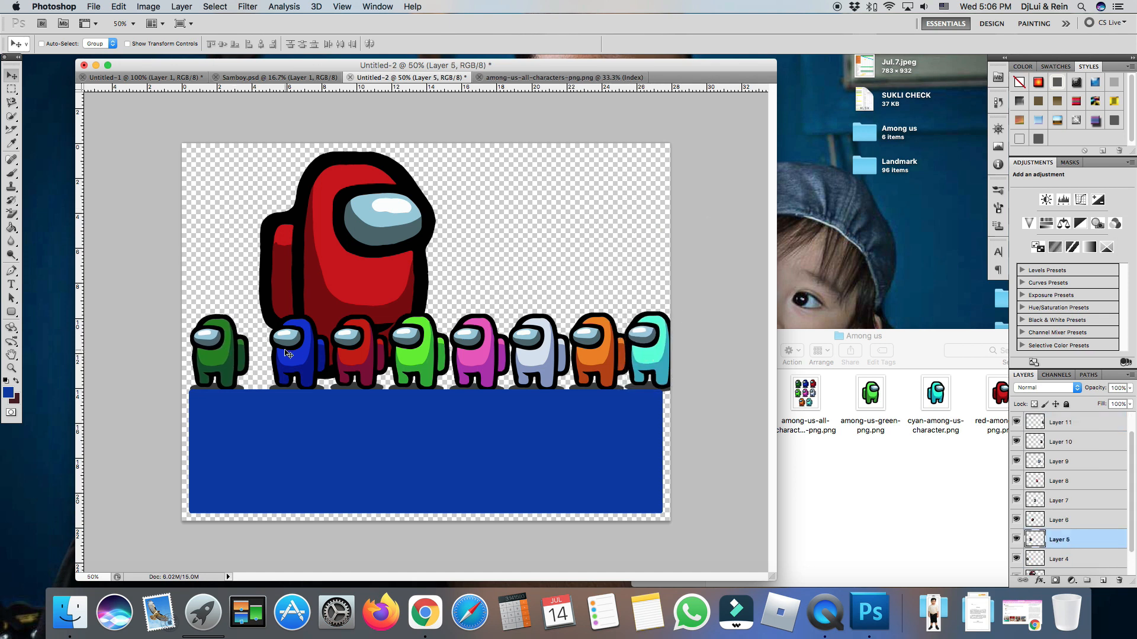
key("shift+Left")
key("shift+Left")
key("shift+Left")
key("shift+Left")
key("shift+Left")
key("shift+Left")
key("shift+Left")
key("shift+Left")
key("shift+Left")
key("shift+Left")
key("shift+Left")
key("shift+Left")
key("shift+Left")
key("shift+Left")
key("shift+Left")
key("shift+Left")
key("shift+Left")
key("shift+Left")
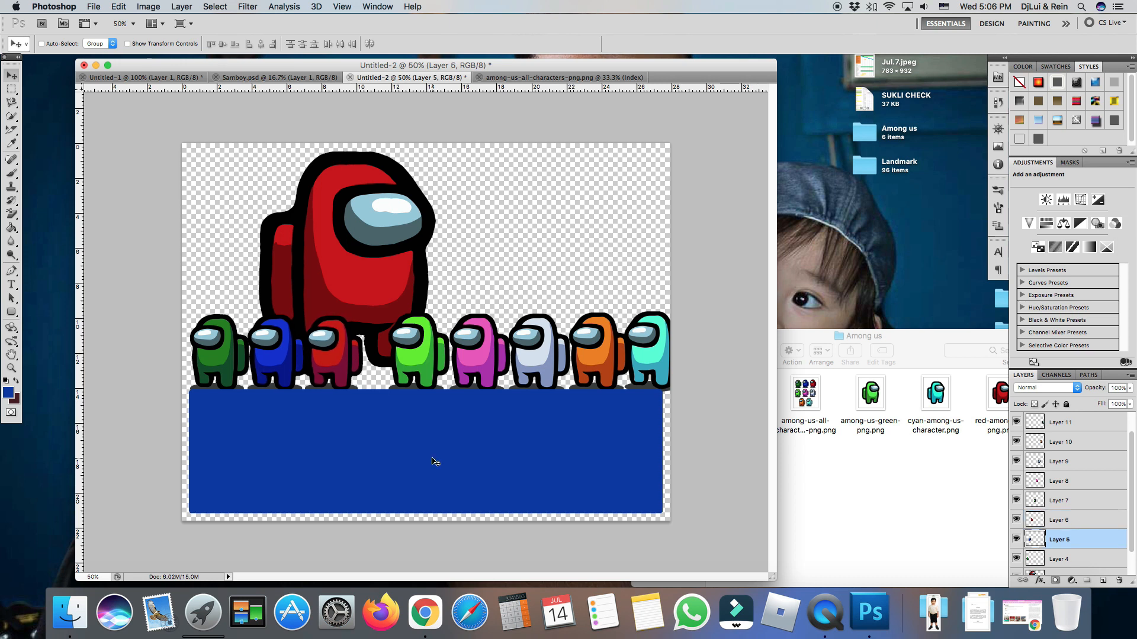
Shift the light green and pink characters left to close the gaps in the row.
key("shift+Left")
key("shift+Left")
key("shift+Left")
key("shift+Left")
key("shift+Left")
key("shift+Left")
key("shift+Left")
key("shift+Left")
key("shift+Left")
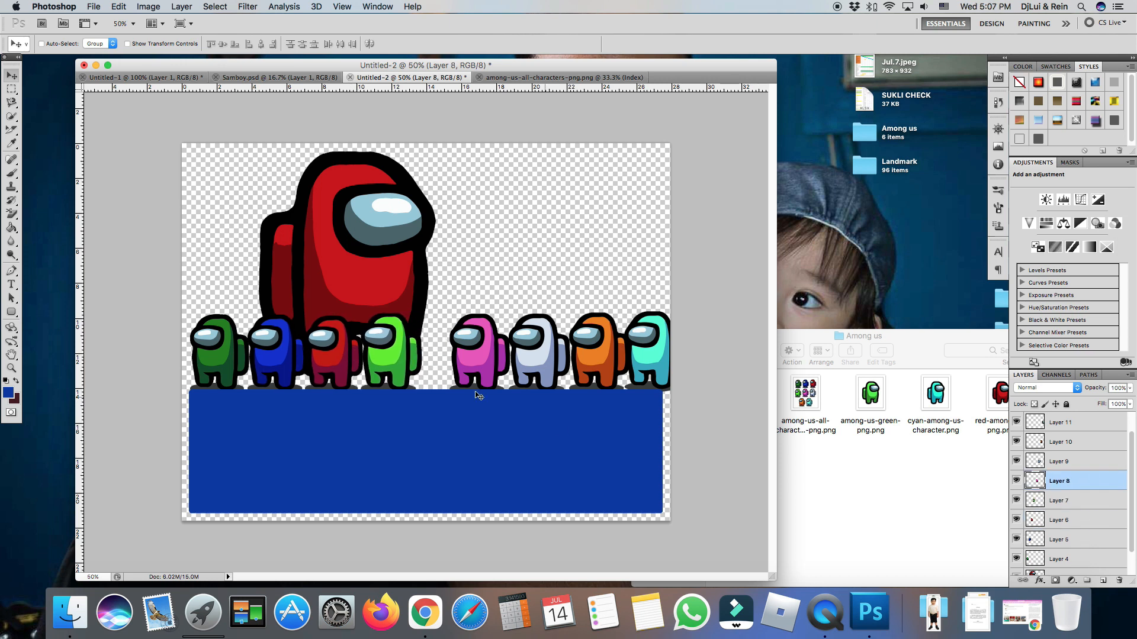
left_click(1059, 481)
key("shift+Left")
key("shift+Left")
key("shift+Left")
key("shift+Left")
key("shift+Left")
key("shift+Left")
key("shift+Left")
key("shift+Left")
key("shift+Left")
Shift the white character and the orange character left toward the pink one.
left_click(1089, 465)
key("shift+Left")
key("shift+Left")
key("shift+Left")
key("shift+Left")
key("shift+Left")
key("shift+Left")
key("shift+Left")
key("shift+Left")
key("shift+Left")
key("shift+Left")
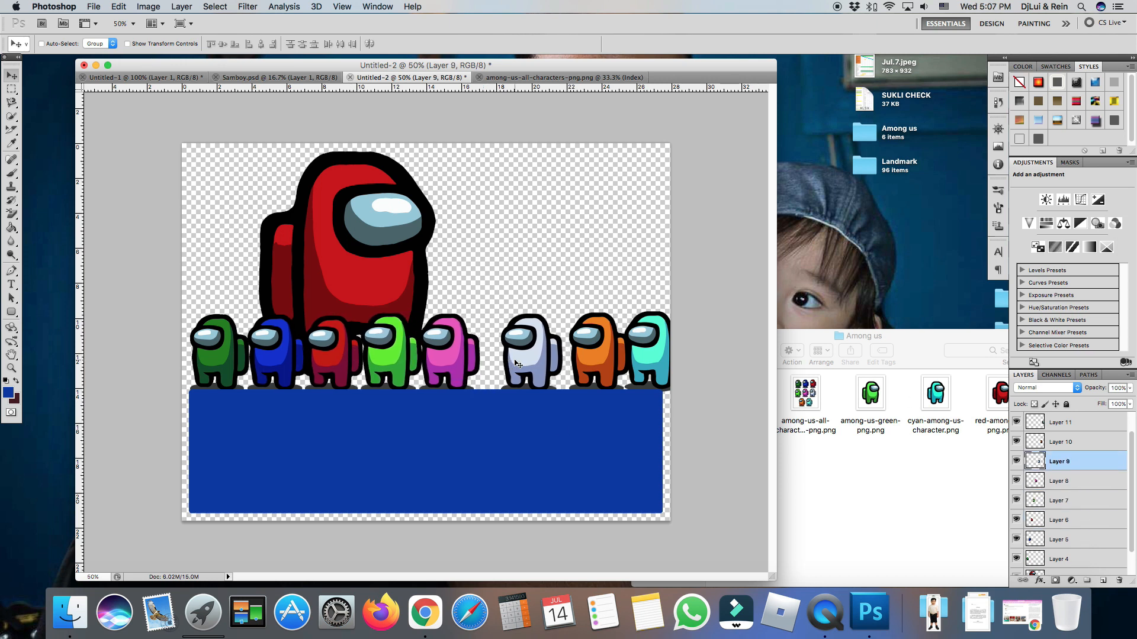
left_click(1077, 444)
key("shift+Left")
key("shift+Left")
key("shift+Left")
key("shift+Left")
key("shift+Left")
key("shift+Left")
key("shift+Left")
key("shift+Left")
key("shift+Left")
key("shift+Left")
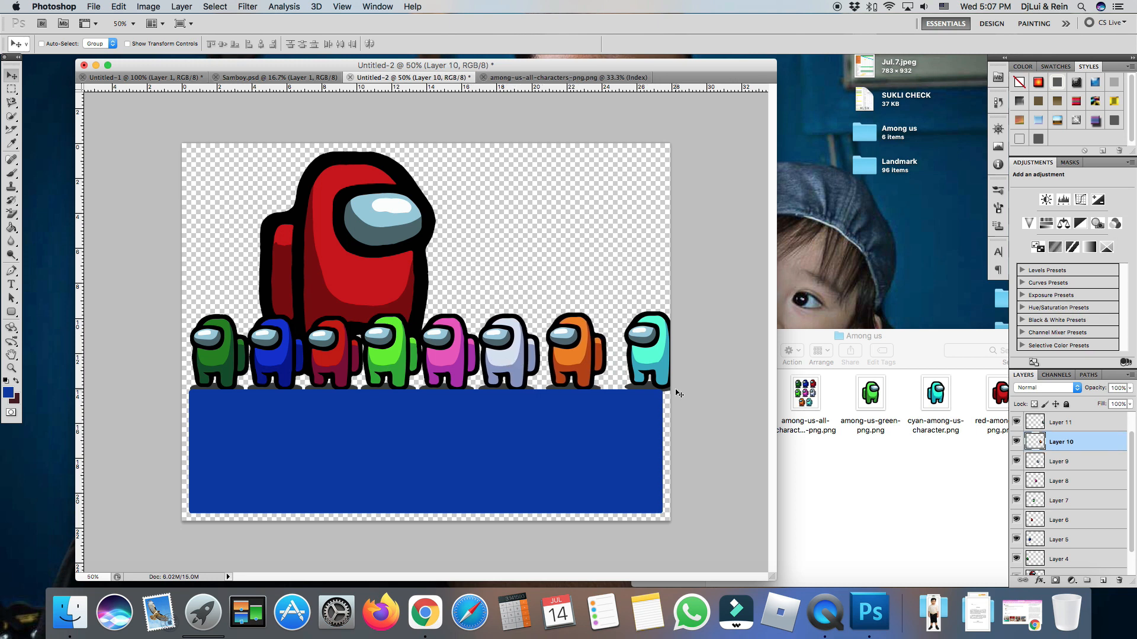
Move the cyan character left until it sits fully inside the canvas at the banner's right end.
key("alt+bracketright")
key("shift+Left")
key("shift+Left")
key("shift+Left")
key("shift+Left")
key("shift+Left")
key("shift+Left")
key("shift+Left")
key("shift+Left")
key("shift+Left")
key("shift+Right")
key("shift+Right")
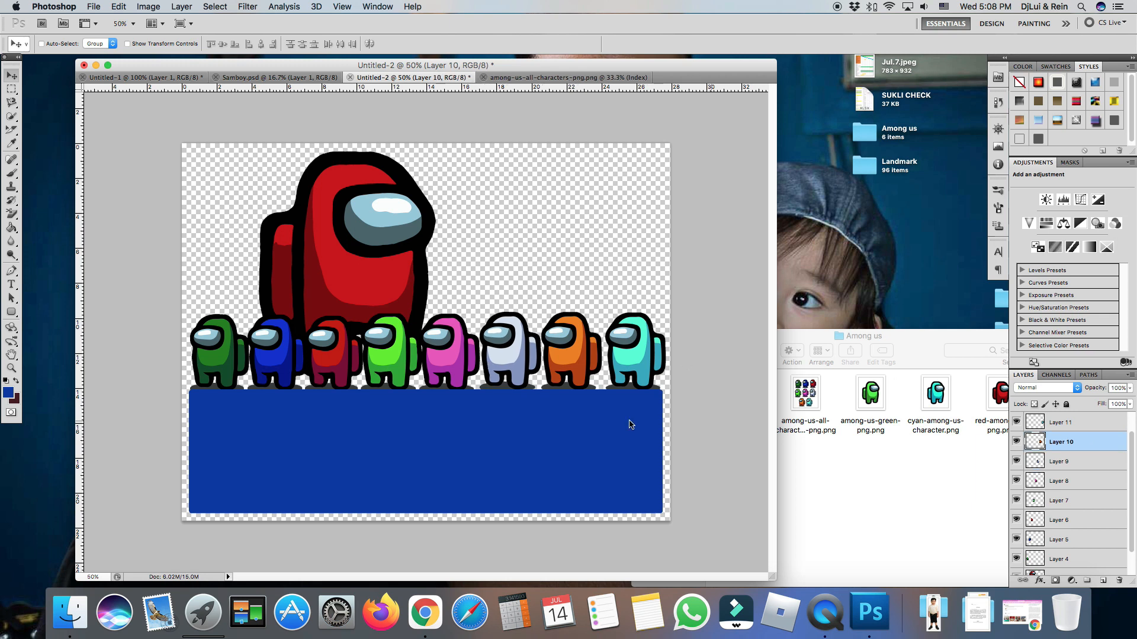
Nudge the orange and white characters slightly right to even out the spacing in the row.
left_click(1083, 445)
key("shift+Right")
left_click(1092, 465)
key("shift+Right")
key("shift+Right")
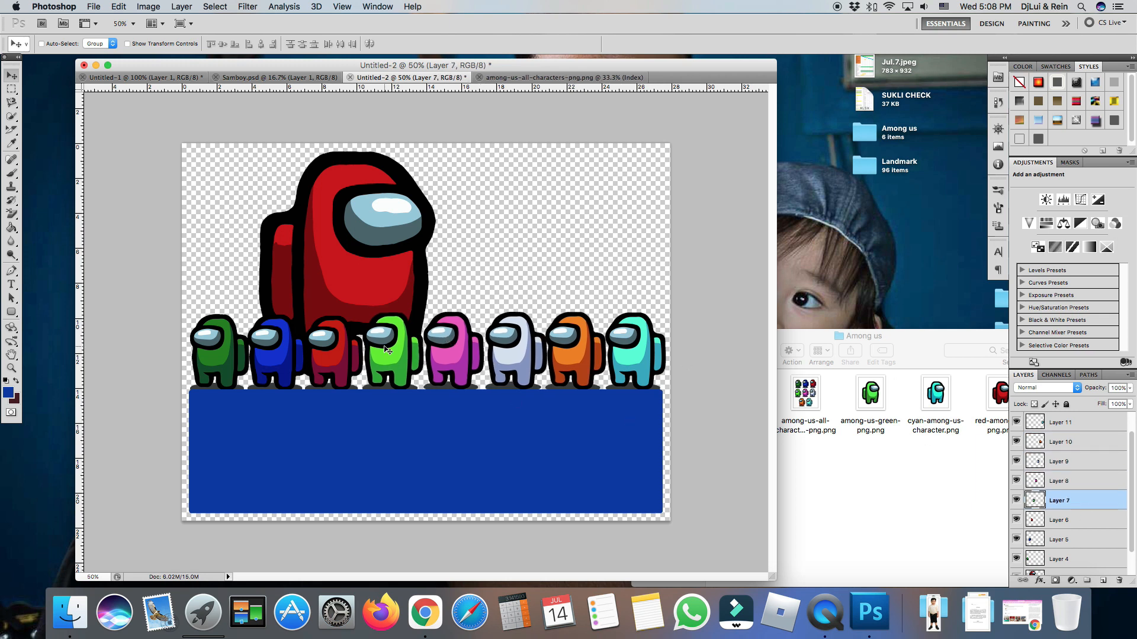
Select all eight small character layers and combine them into one group.
scroll(1120, 460, "down", 3)
left_click(1081, 525)
scroll(1081, 474, "up", 3)
left_click(1082, 424, "shift")
key("super+g")
Scale the large red character down proportionally from its lower right corner, keeping it at the canvas's upper edge.
key("super+t")
left_click_drag(438, 381, 413, 345)
key("Return")
Reduce the blue banner's height by lowering its upper edge.
left_click(1096, 426)
key("super+t")
left_click_drag(426, 390, 426, 409)
key("Return")
Move the group of small characters down until it stands on the blue banner's upper edge.
left_click(1078, 438)
key("shift+Down")
key("shift+Down")
key("shift+Down")
key("shift+Down")
key("shift+Down")
key("shift+Down")
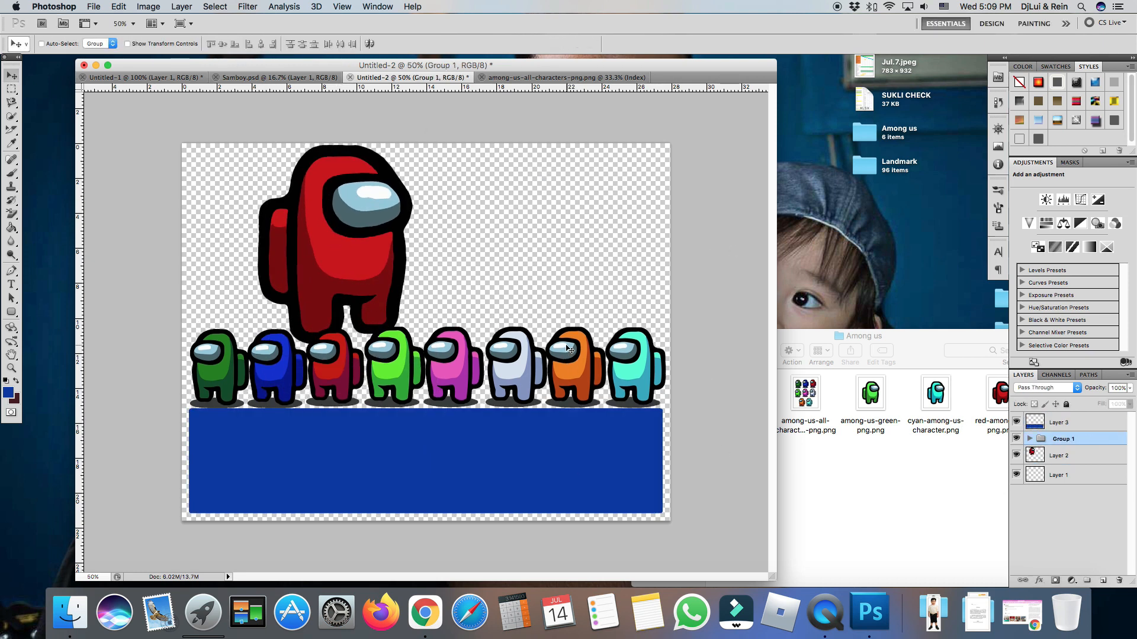
Nudge the blue character inside the group up slightly to align it with the row, then collapse the group.
left_click(1029, 438)
scroll(1081, 509, "down", 5)
left_click(1081, 527)
key("Up")
scroll(1103, 504, "up", 5)
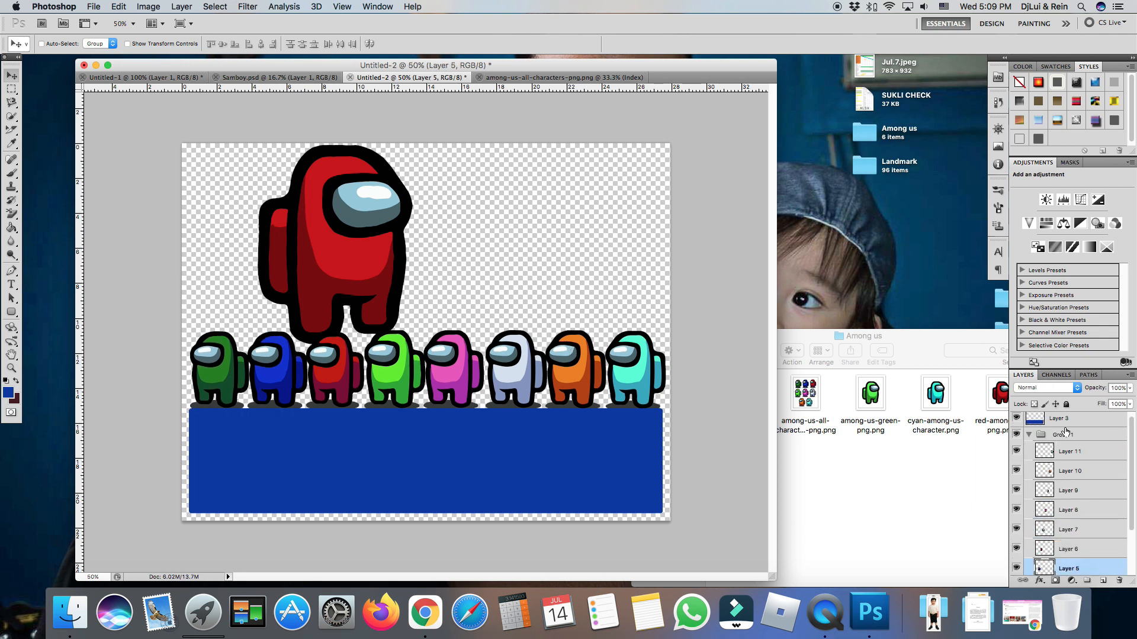
left_click(1029, 438)
Enlarge the large red character proportionally to about 110%, extending it behind the row of small characters.
left_click(1077, 455)
key("super+t")
left_click_drag(259, 344, 243, 363)
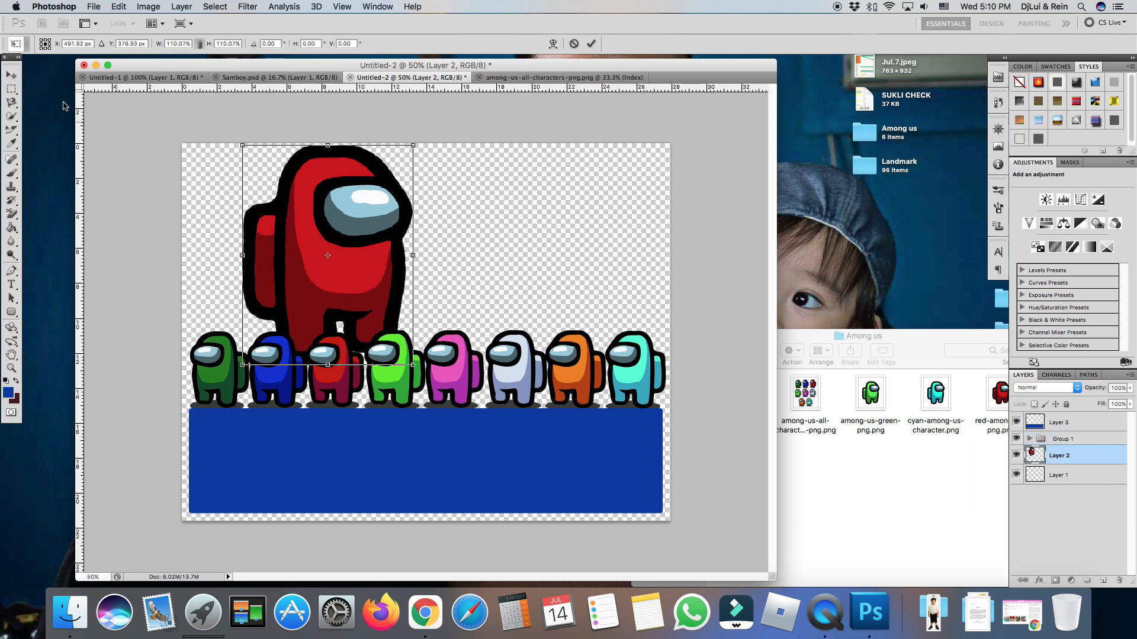
key("Return")
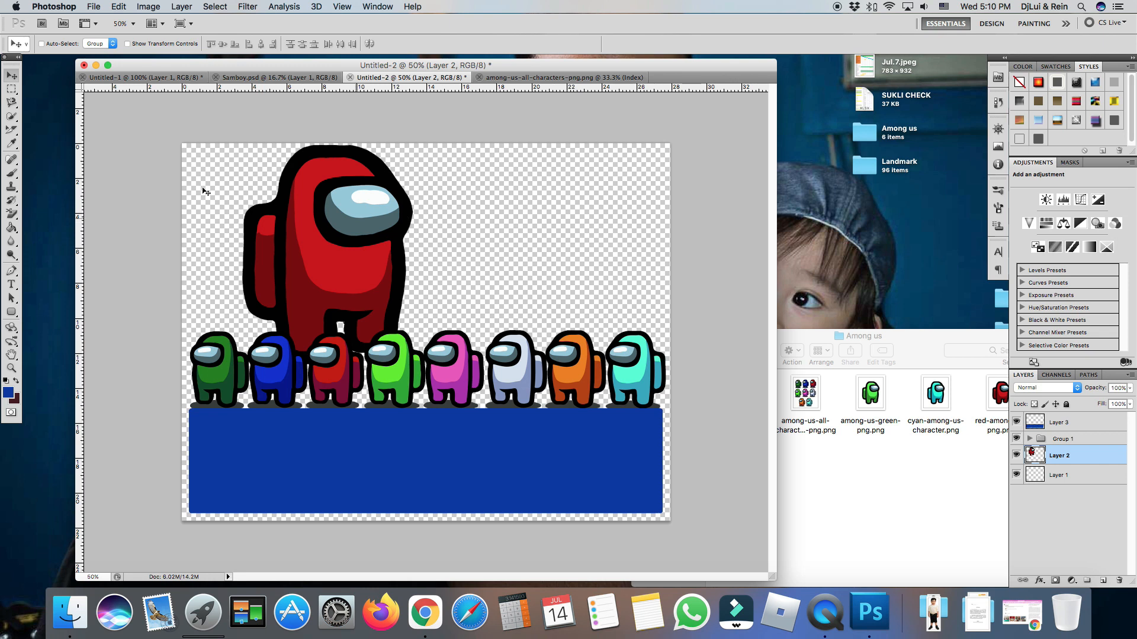
Draw a text box in the free area beside the large red character and enter a black 5.
key("t")
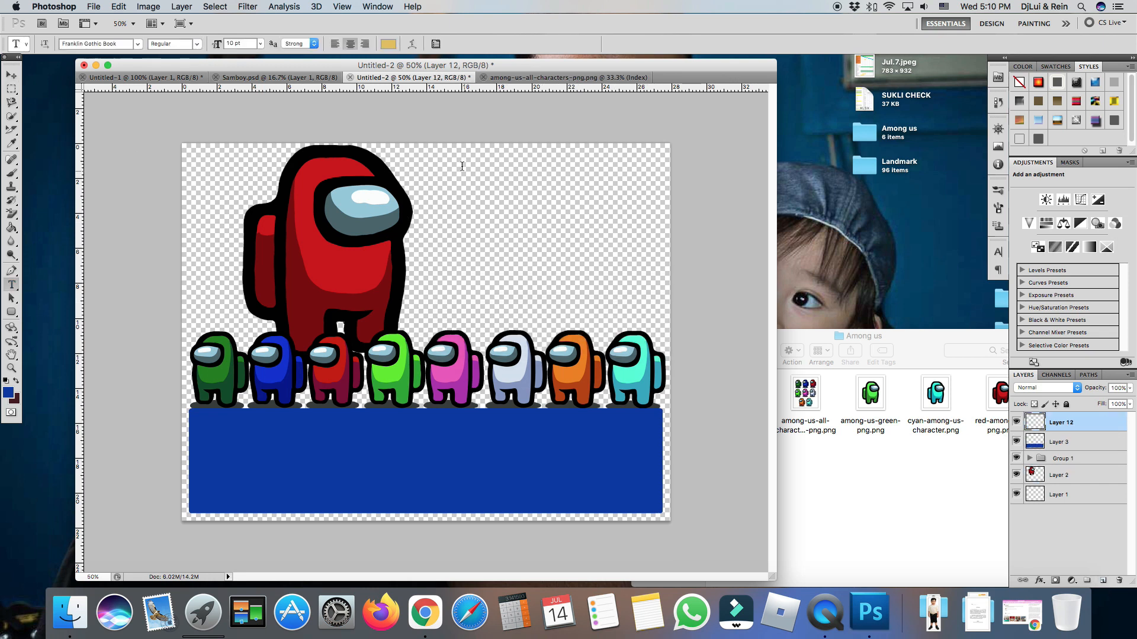
left_click_drag(462, 162, 635, 330)
left_click(16, 381)
left_click(9, 393)
left_click(686, 492)
left_click(945, 345)
Try the CollegiateHeavyOutline and Giddyup Std fonts on the 5.
left_click(138, 44)
scroll(145, 214, "up", 10)
scroll(220, 129, "down", 3)
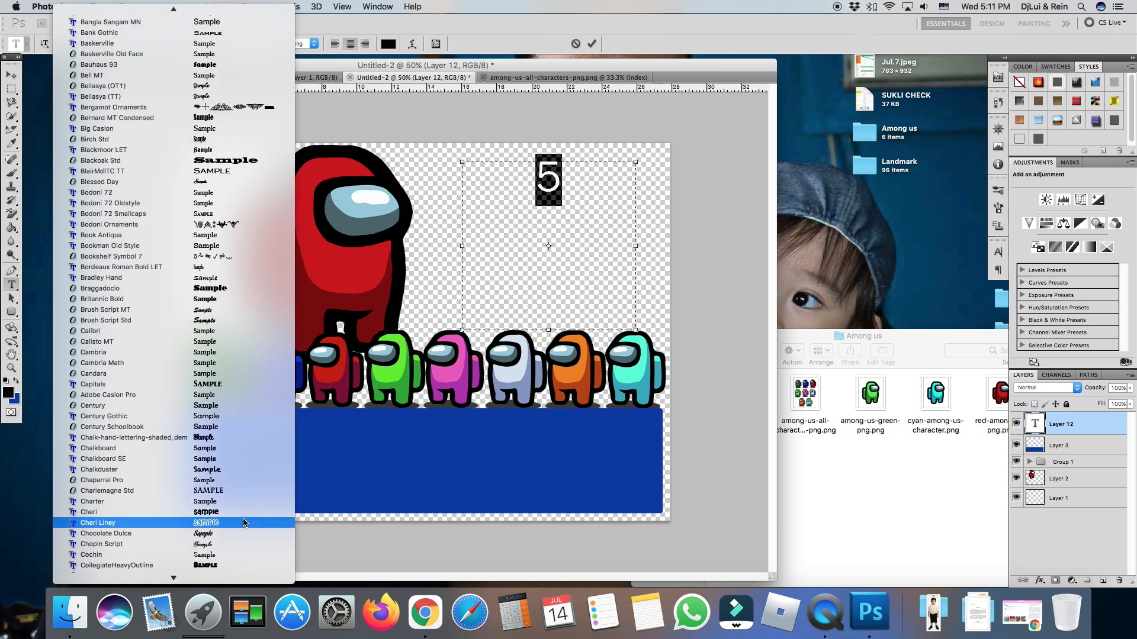
left_click(118, 565)
left_click(138, 45)
scroll(248, 335, "down", 15)
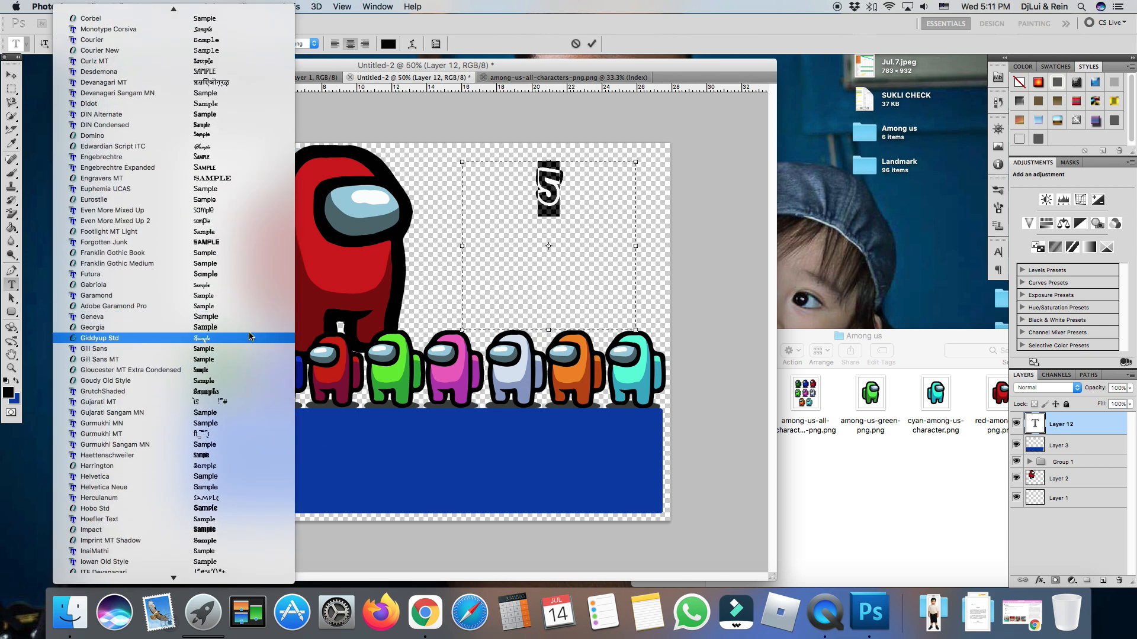
left_click(247, 335)
Try further fonts on the 5 and settle on Rockwell Extra Bold.
left_click(137, 44)
scroll(246, 523, "down", 8)
left_click(247, 522)
left_click(137, 44)
scroll(239, 459, "down", 3)
left_click(235, 552)
left_click(577, 184)
left_click(137, 44)
scroll(237, 491, "down", 5)
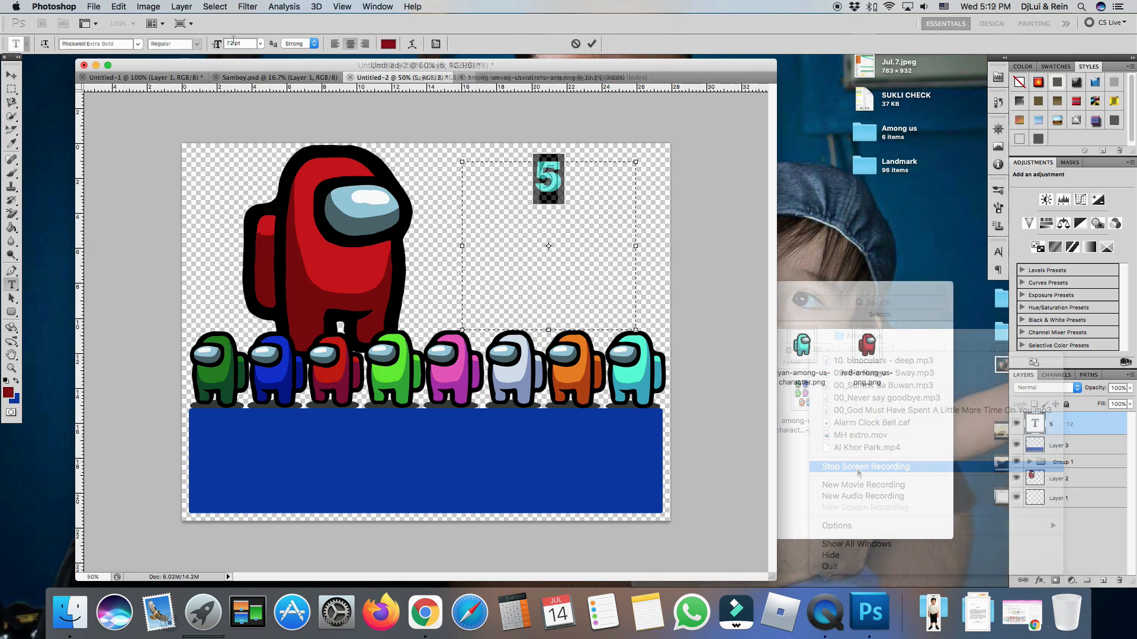
Set the 5's font size to 400 pt and move it left, close to the large red character.
type("20")
key("BackSpace")
key("BackSpace")
type("400")
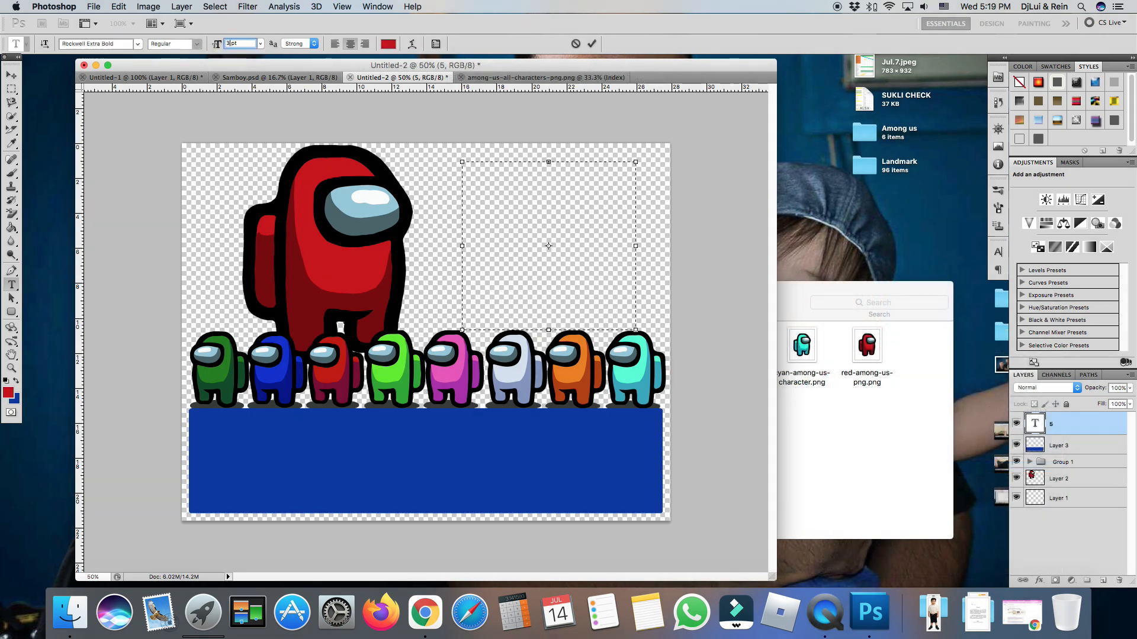
left_click(12, 76)
left_click_drag(555, 304, 525, 304)
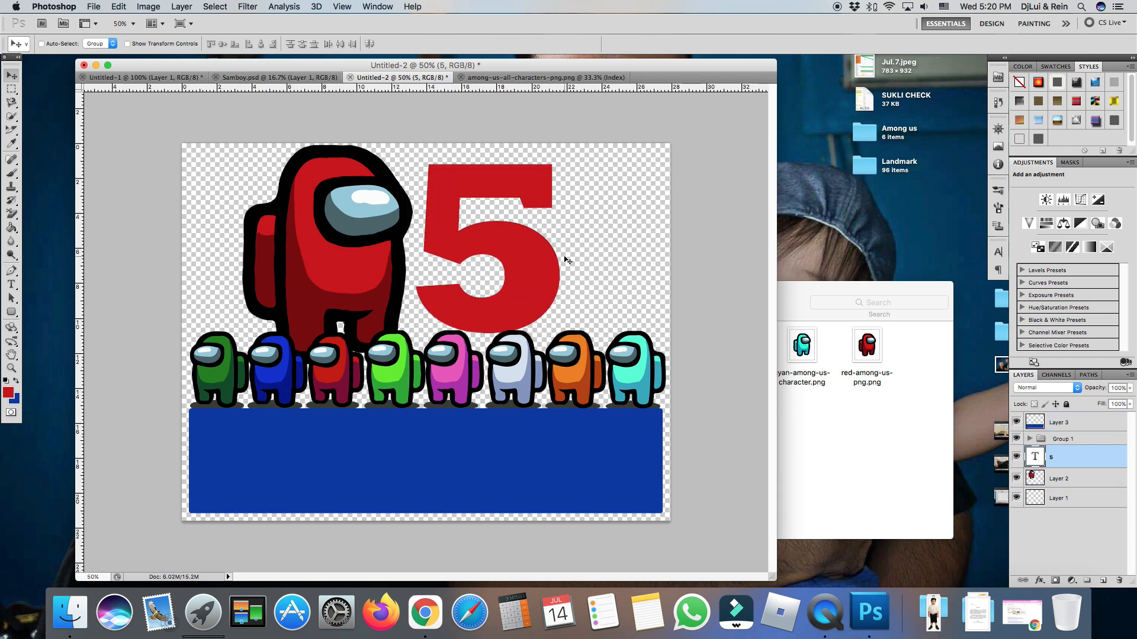
Give the 5 a drop shadow and a black outside stroke of 25 px.
double_click(1092, 461)
left_click(738, 186)
left_click(733, 328)
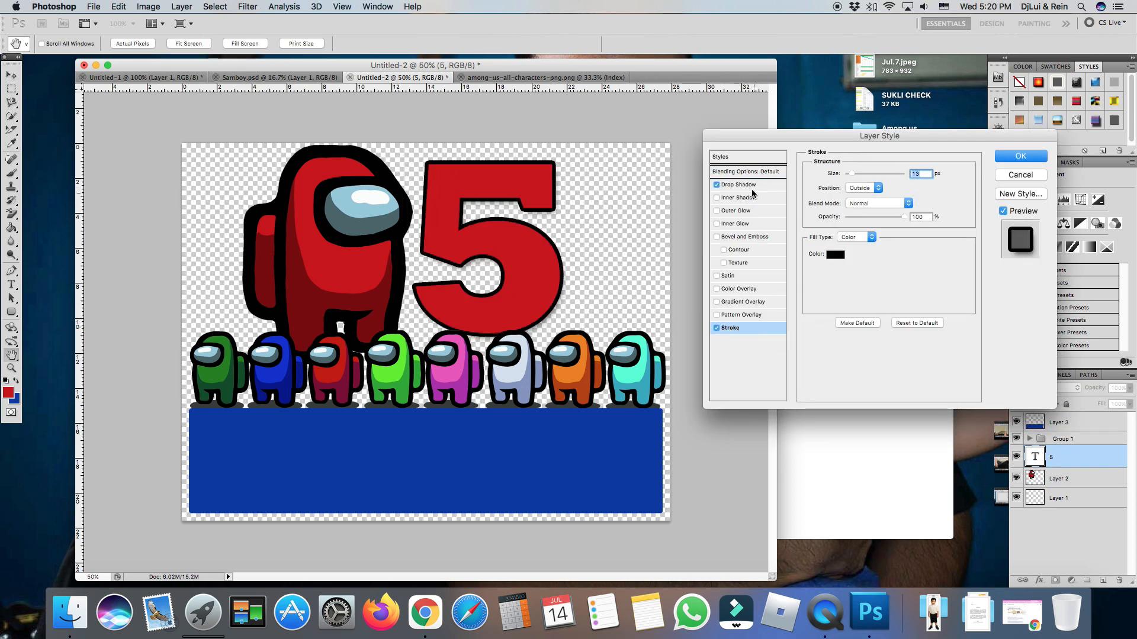
type("18")
key("BackSpace")
key("BackSpace")
type("25")
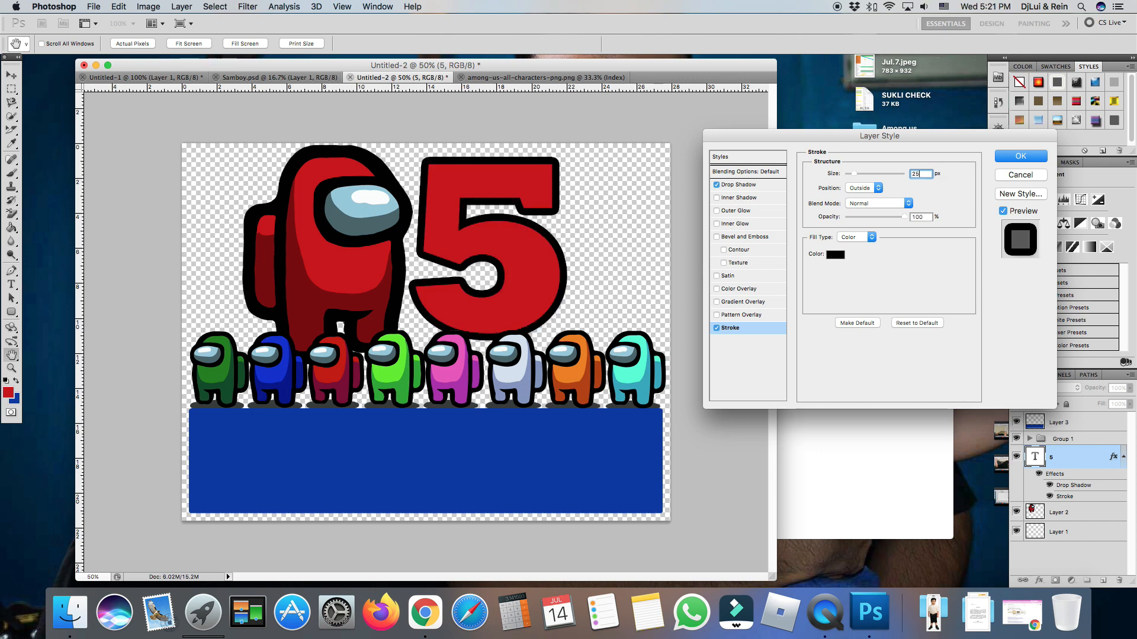
left_click(1028, 158)
Shift the 5 to the right and set its font size to 410 pt.
left_click_drag(521, 254, 540, 254)
double_click(1035, 457)
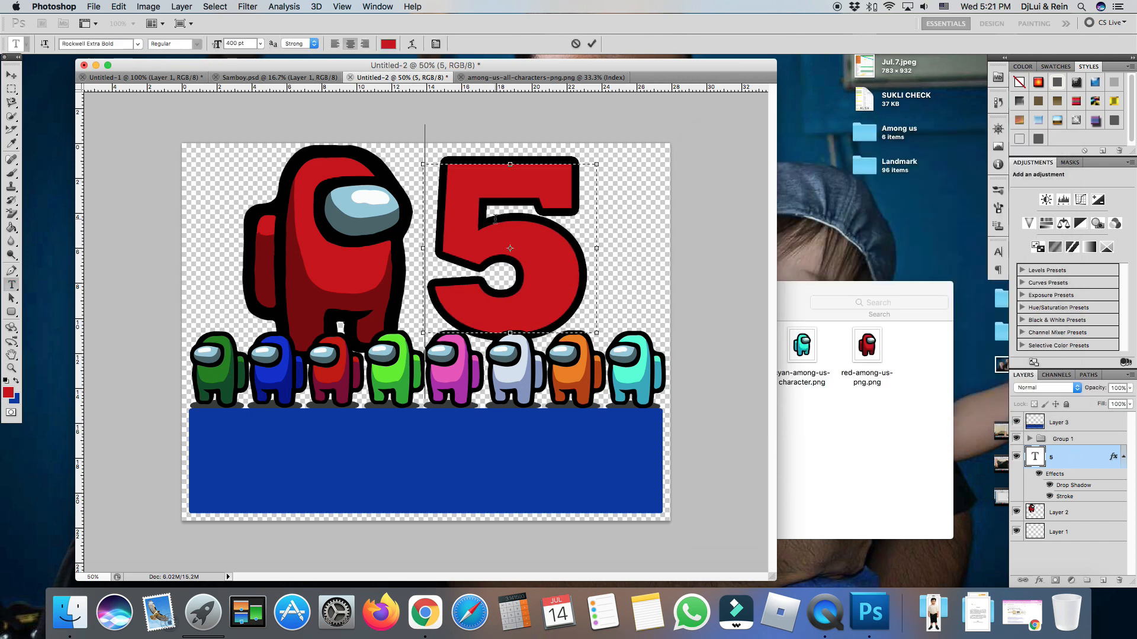
left_click(236, 43)
key("BackSpace")
key("BackSpace")
type("50")
key("BackSpace")
key("BackSpace")
type("00")
key("BackSpace")
key("BackSpace")
type("10")
Scale the 5 up slightly and move it back left, close to the large red character.
left_click_drag(601, 163, 614, 149)
left_click(12, 75)
mouse_move(560, 214)
left_mouse_down()
mouse_move(560, 228)
mouse_move(545, 230)
left_mouse_up()
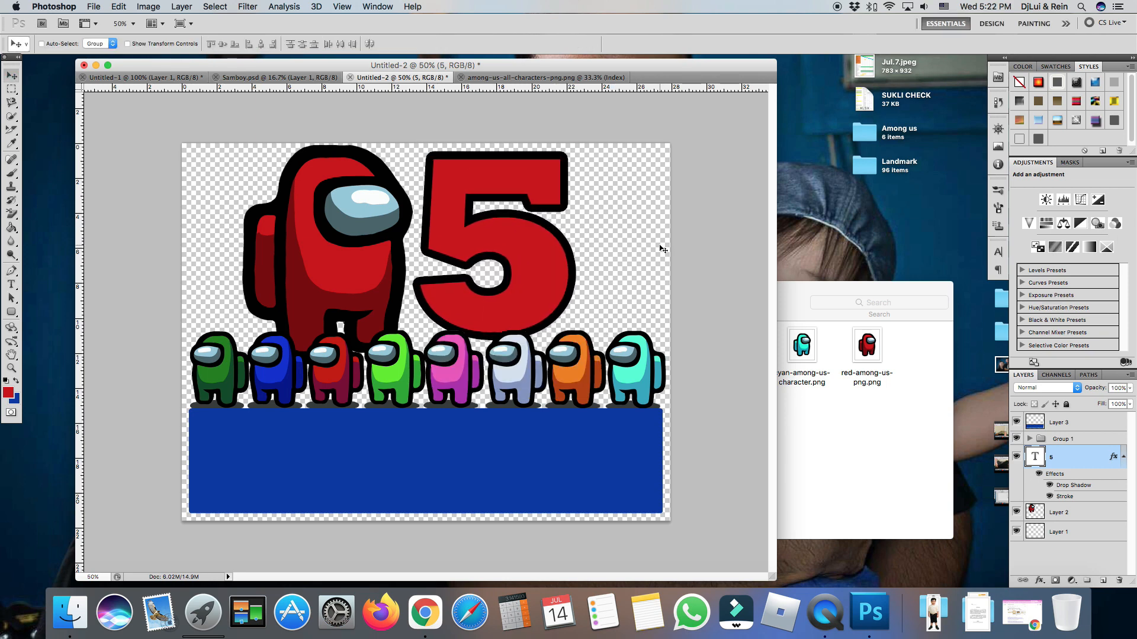
Scale the large red character down slightly in proportion and nudge it clear of the 5.
key("super+t")
left_click(199, 44)
left_click_drag(243, 145, 256, 162)
left_click_drag(371, 271, 364, 253)
key("Right")
key("Right")
key("Right")
key("Right")
key("Right")
key("Right")
key("Return")
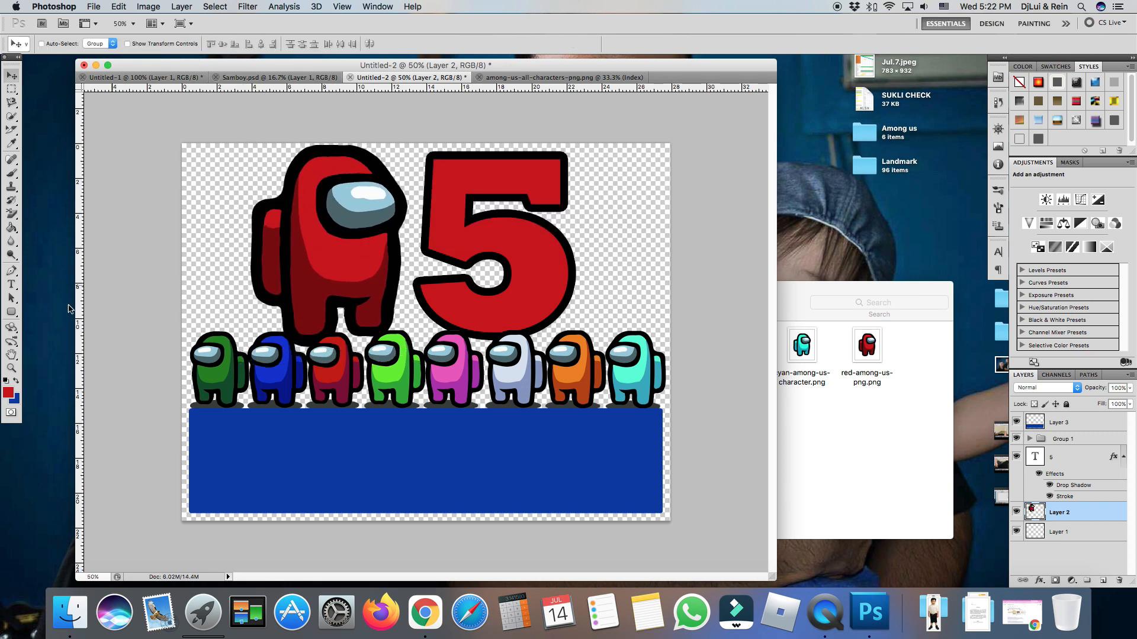
Select the 5's text layer and change the foreground colour to a brighter red.
left_click(1065, 458)
left_click(9, 393)
key("Return")
key("v")
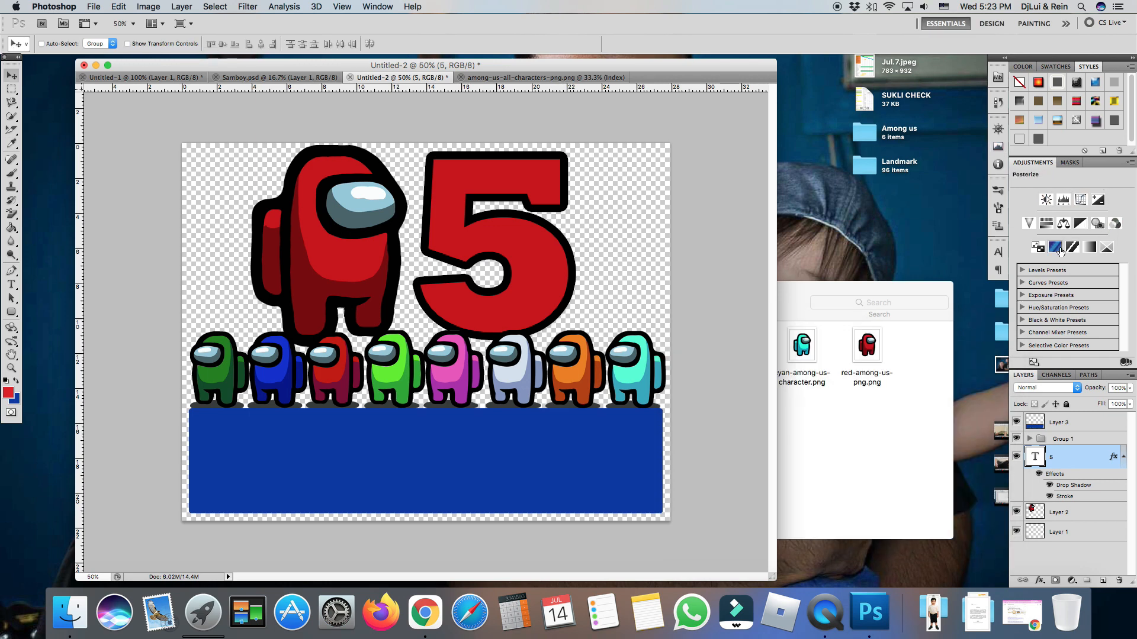
Nudge the group of small coloured characters slightly down onto the blue banner.
left_click_drag(551, 65, 581, 68)
left_click(1078, 438)
key("Down")
key("Down")
key("Down")
key("Down")
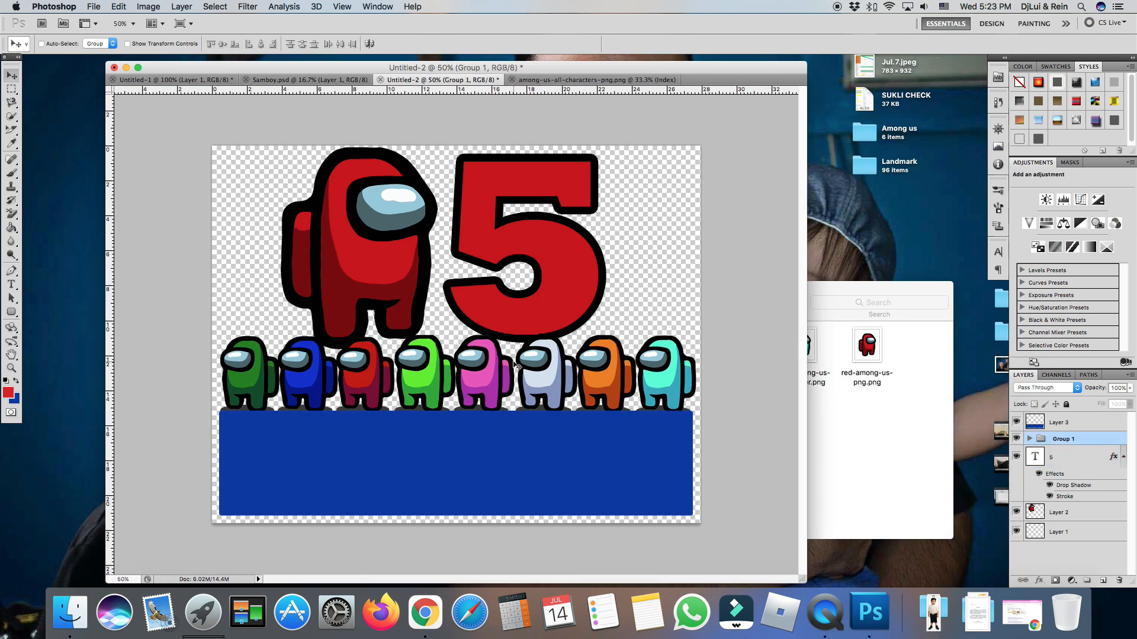
key("super+t")
key("Return")
Select the 5's text layer and move the 5 slightly up and to the left.
left_click(1061, 457)
key("super+t")
key("Return")
left_click(14, 286)
key("v")
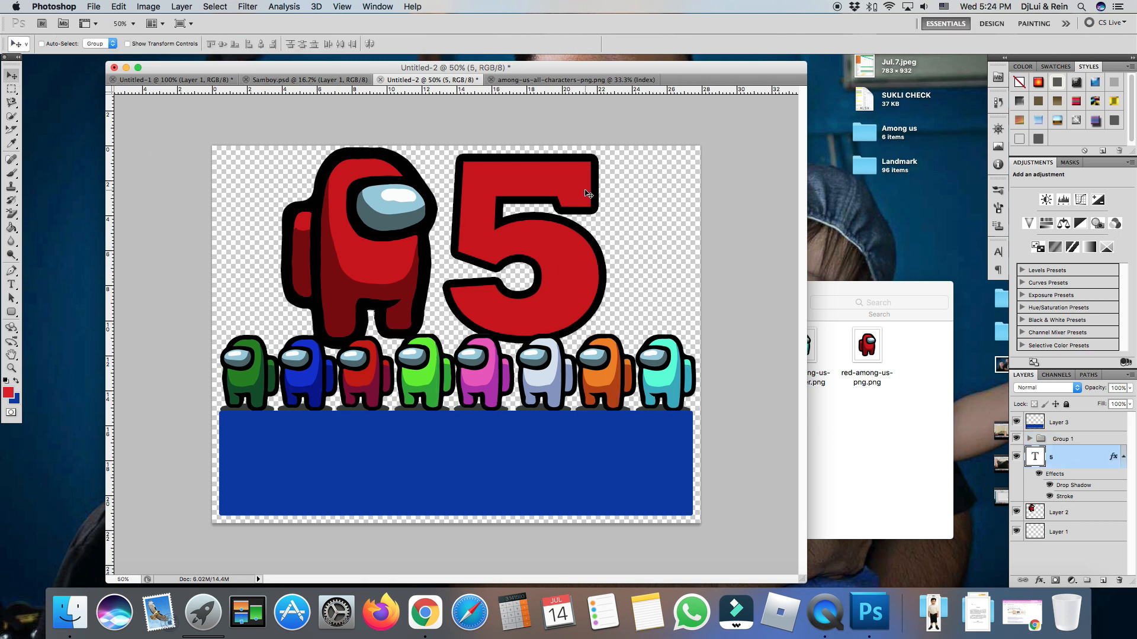
left_click_drag(589, 196, 588, 193)
Scale the large red character down slightly and shift it left, moving the 5 left to stay close beside it.
key("super+t")
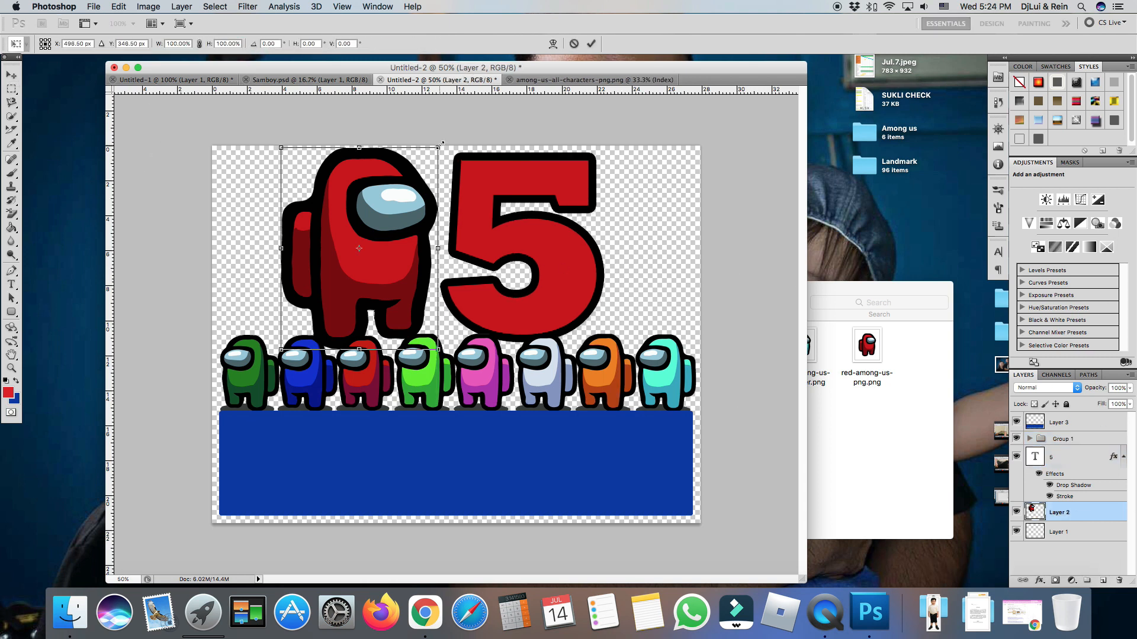
left_click_drag(439, 147, 431, 157)
key("shift+Left")
key("shift+Left")
key("shift+Left")
key("shift+Left")
key("shift+Left")
key("shift+Left")
key("Return")
key("m")
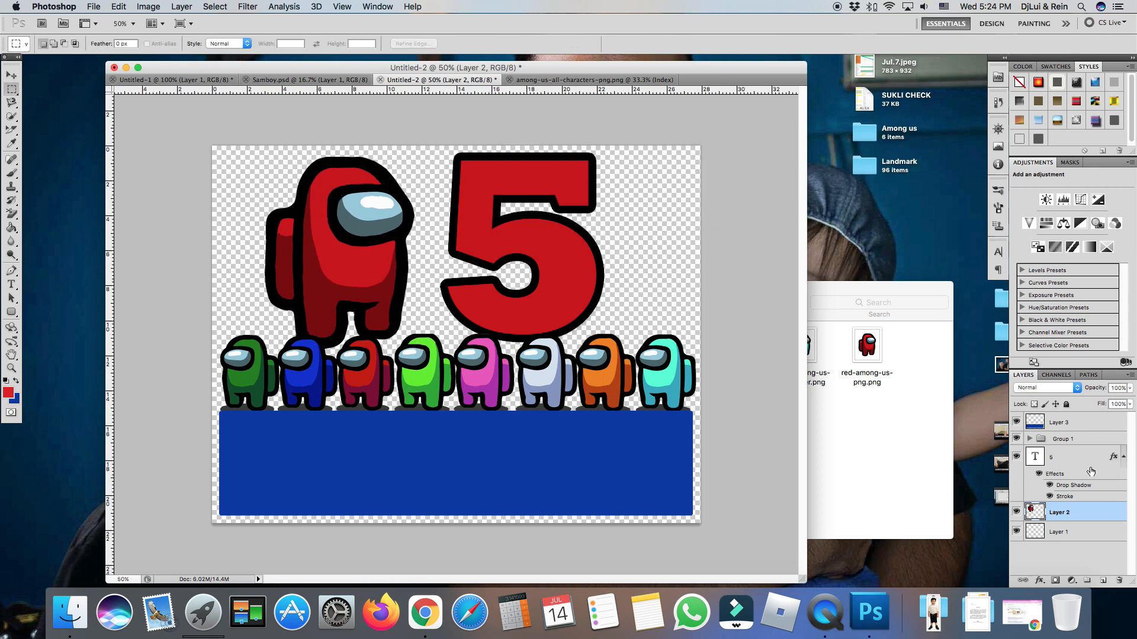
key("v")
left_click_drag(558, 258, 534, 259)
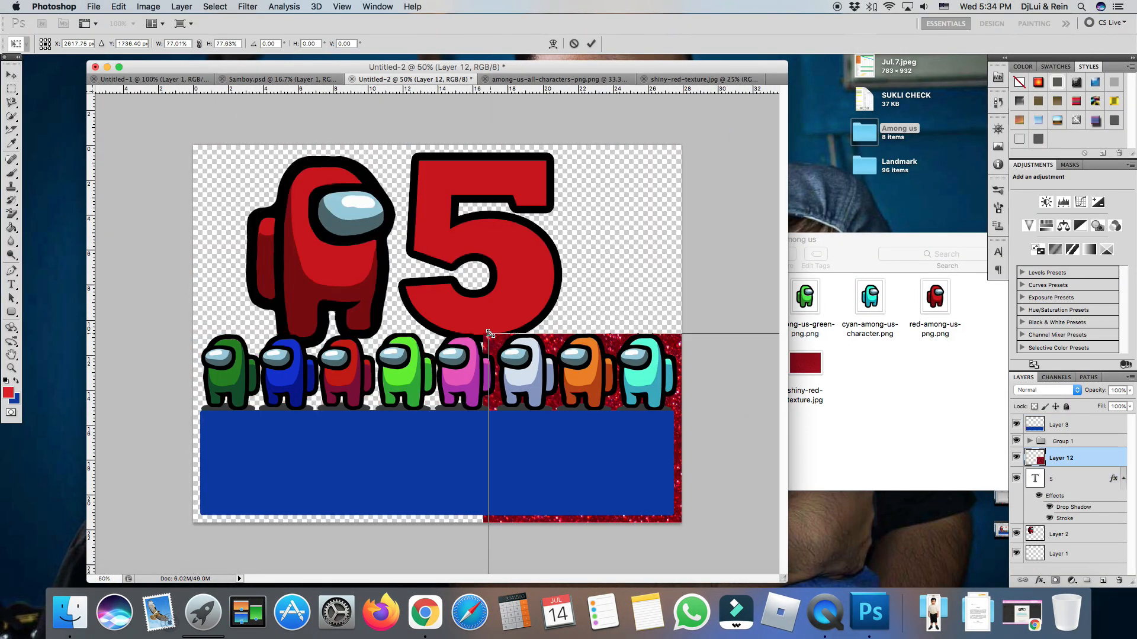
Resize and position the shiny red texture so it covers the whole 5, and apply the transformation.
left_click_drag(489, 334, 421, 163)
left_click_drag(761, 349, 622, 278)
left_click_drag(441, 195, 390, 207)
left_click_drag(570, 291, 615, 346)
left_click_drag(425, 314, 481, 302)
left_click(11, 76)
left_click(678, 235)
Clip the shiny red texture layer to the 5's text layer with a clipping mask.
right_click(1070, 479)
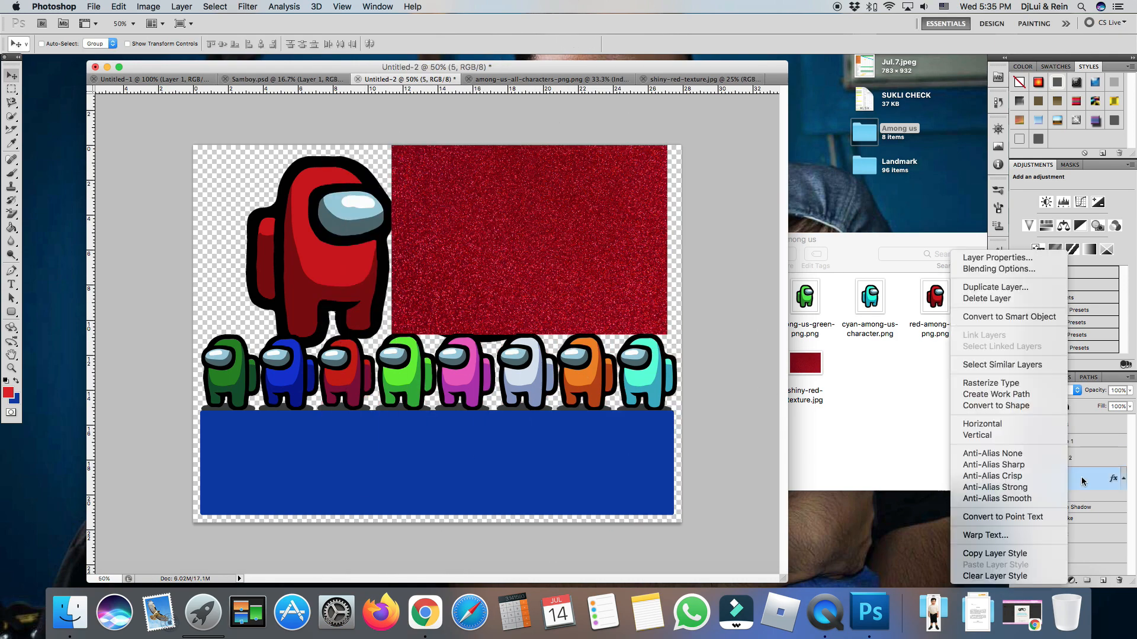
right_click(1091, 458)
left_click(1090, 432)
left_click(11, 89)
left_click(11, 75)
Switch to Finder and open among sample.jpg from the Among us folder in Photoshop.
left_click(893, 423)
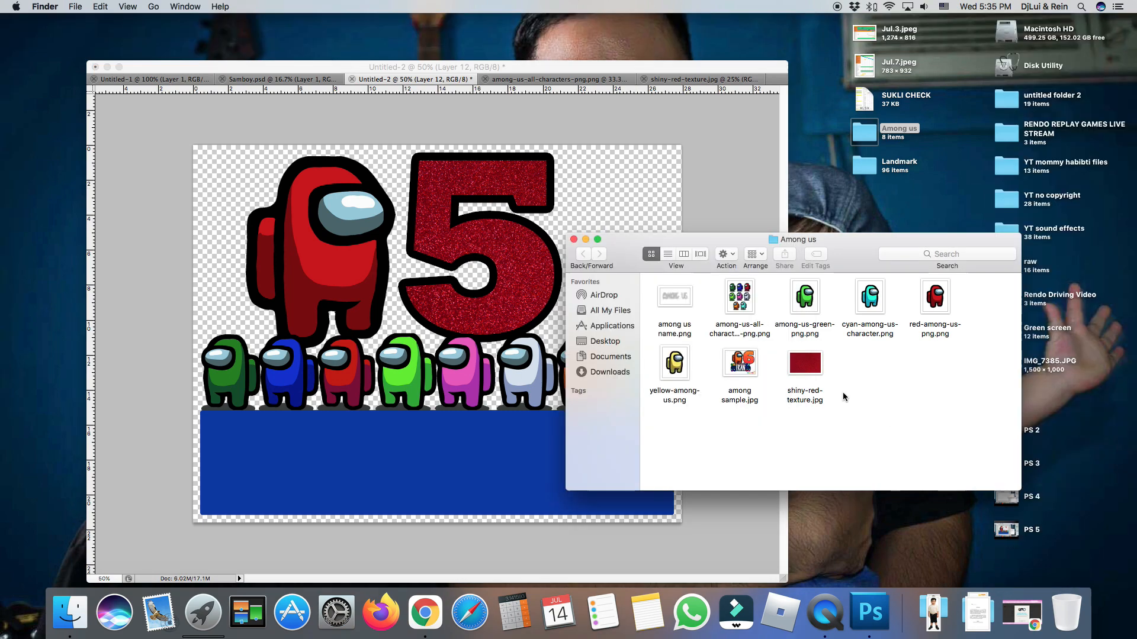
right_click(746, 366)
left_click(733, 440)
right_click(746, 365)
mouse_move(829, 272)
left_click(984, 357)
Place the sample image's tab beside the Untitled-2 design and compare the two documents.
left_click(412, 79)
left_click(698, 79)
left_click_drag(698, 79, 538, 81)
left_click(412, 79)
left_click(542, 81)
left_click(411, 79)
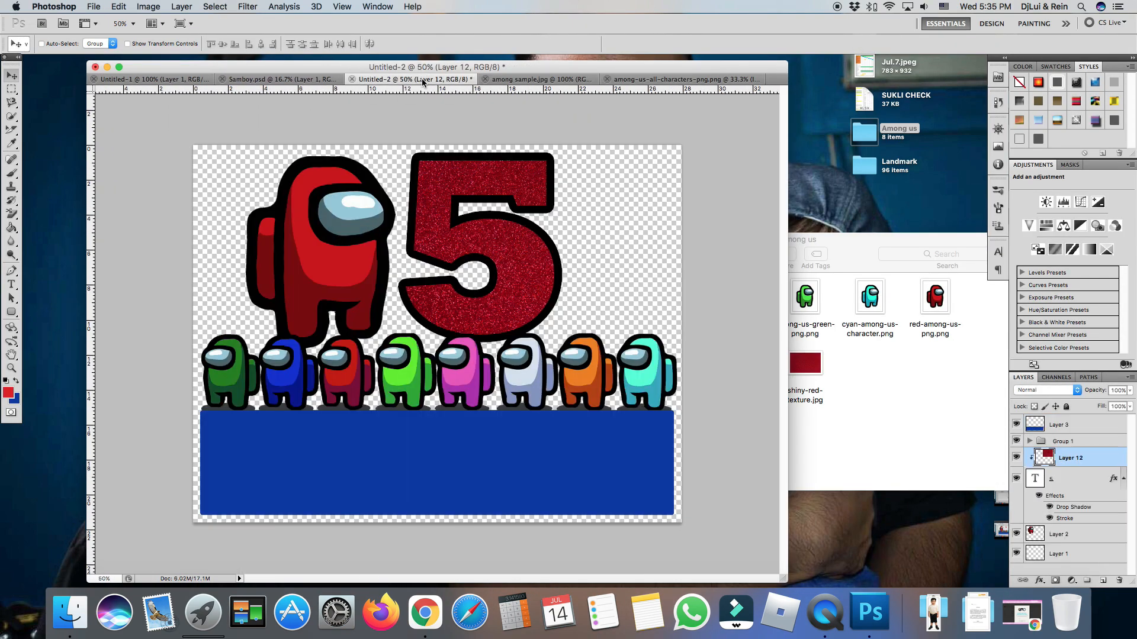
Group the 5 with its texture, and scale the large red character down and move it left.
key("super+g")
key("super+t")
left_click_drag(246, 156, 260, 174)
left_click_drag(345, 289, 306, 287)
key("Return")
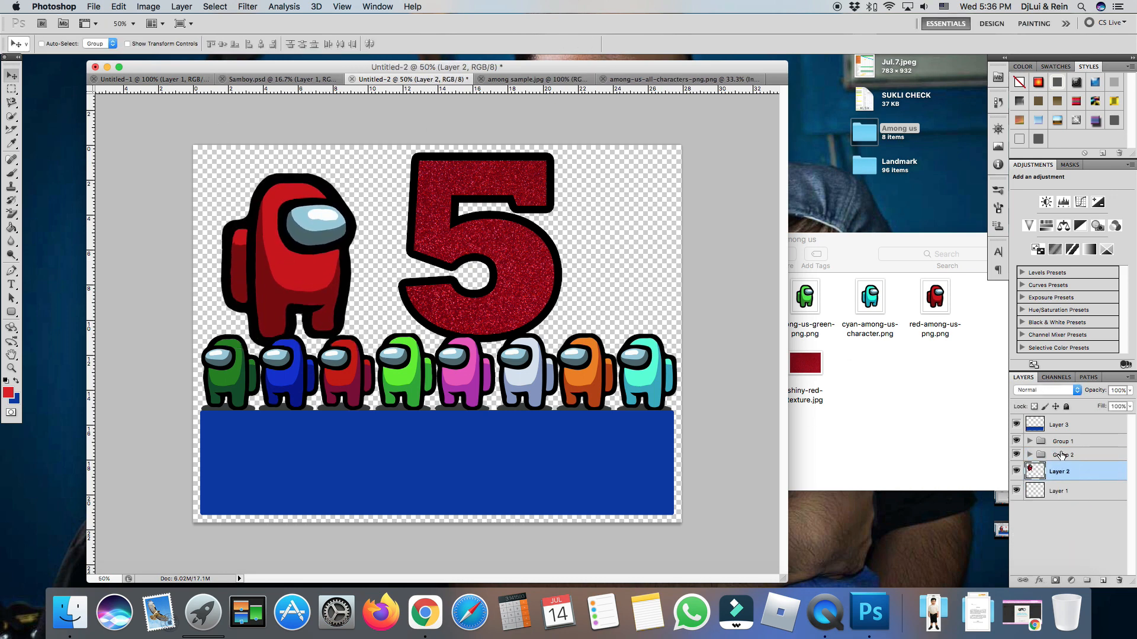
Rename the number's group as 5 and move it left, next to the large red character.
double_click(1060, 455)
left_click(659, 271)
key("v")
left_click_drag(568, 296, 522, 295)
Scale the 5 group up slightly.
key("super+t")
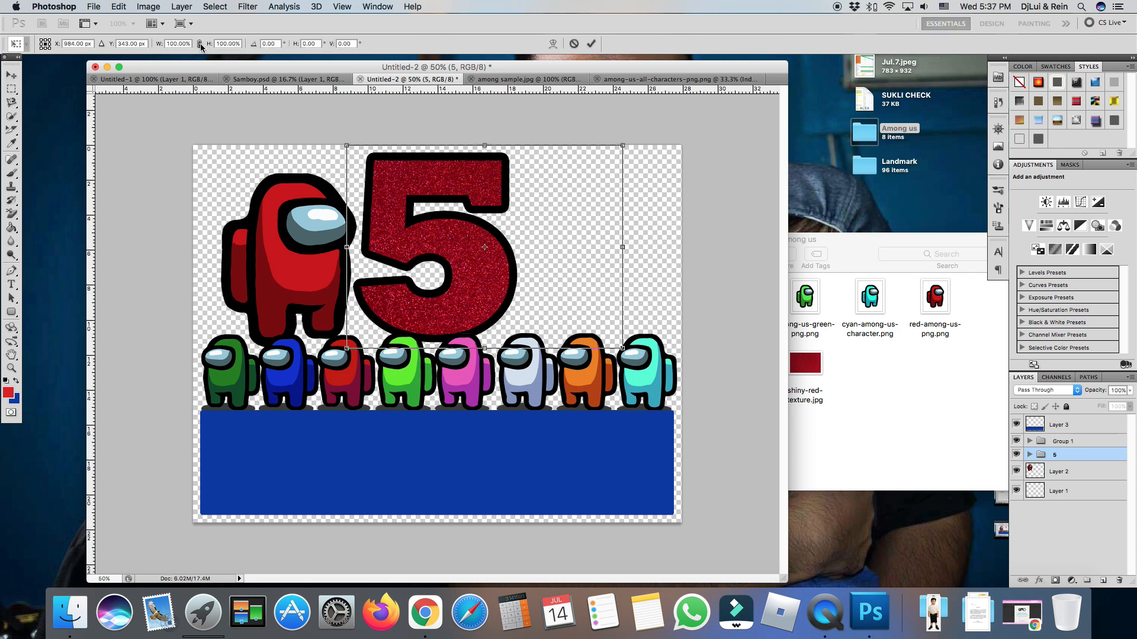
left_click_drag(622, 146, 627, 142)
key("Return")
Find the boy's cutout PNG in Finder and open it with Adobe Photoshop CS5.
left_click(933, 612)
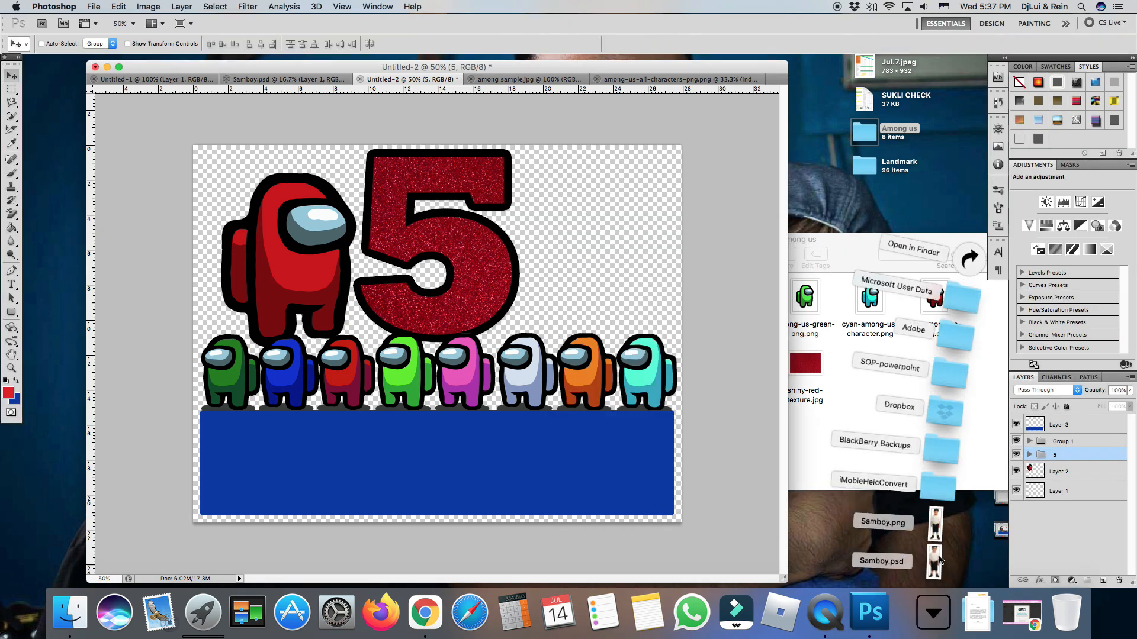
left_click(970, 259)
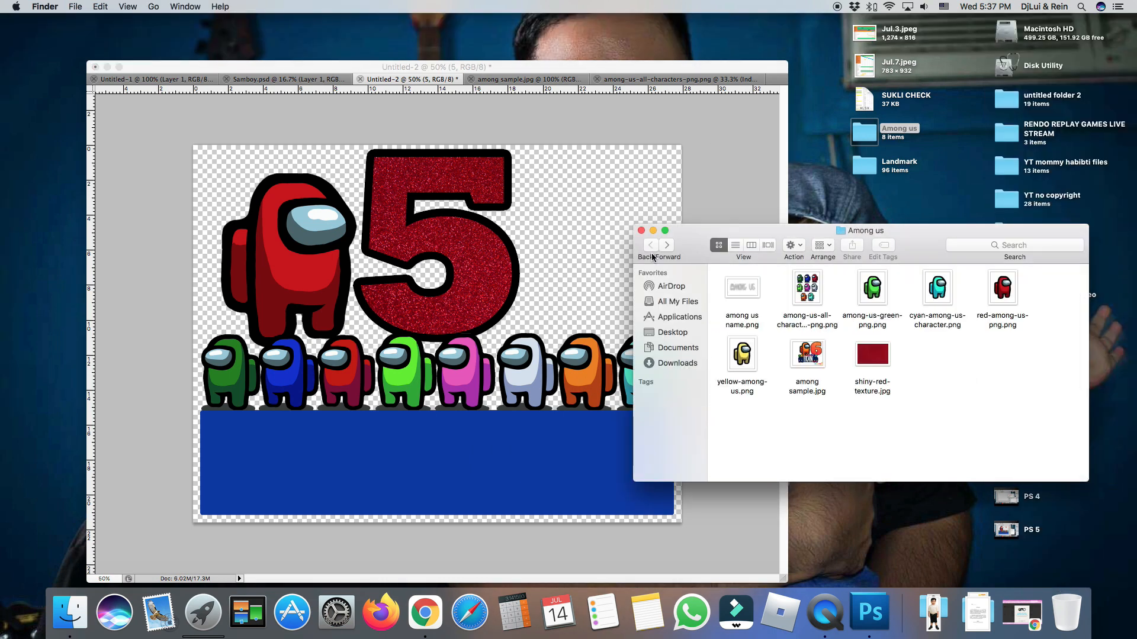
right_click(862, 199)
mouse_move(886, 222)
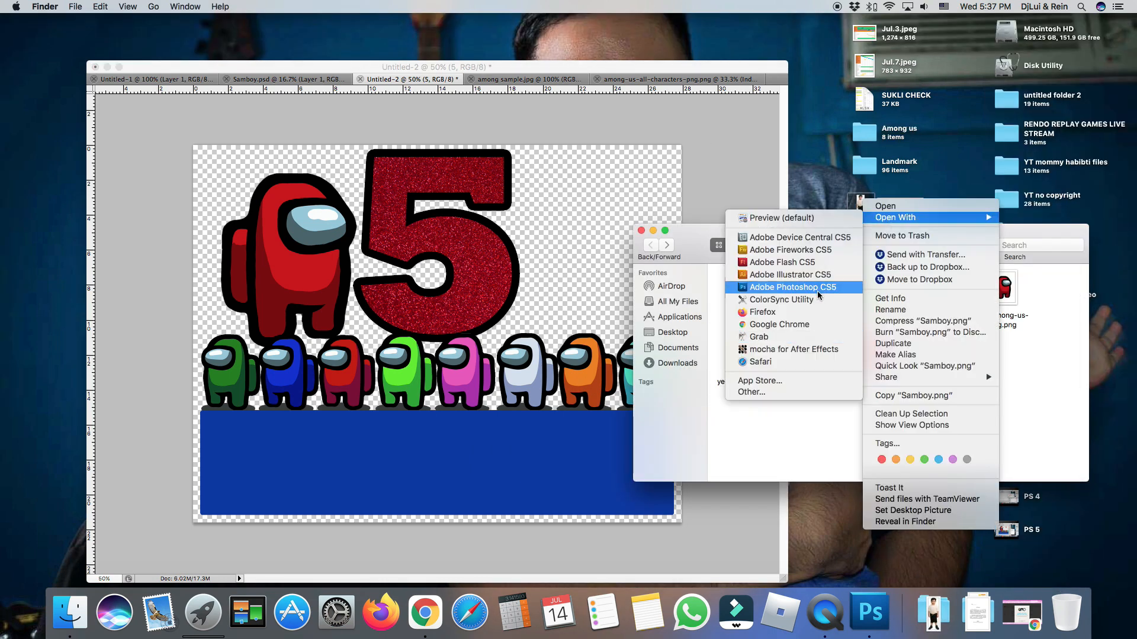
left_click(792, 287)
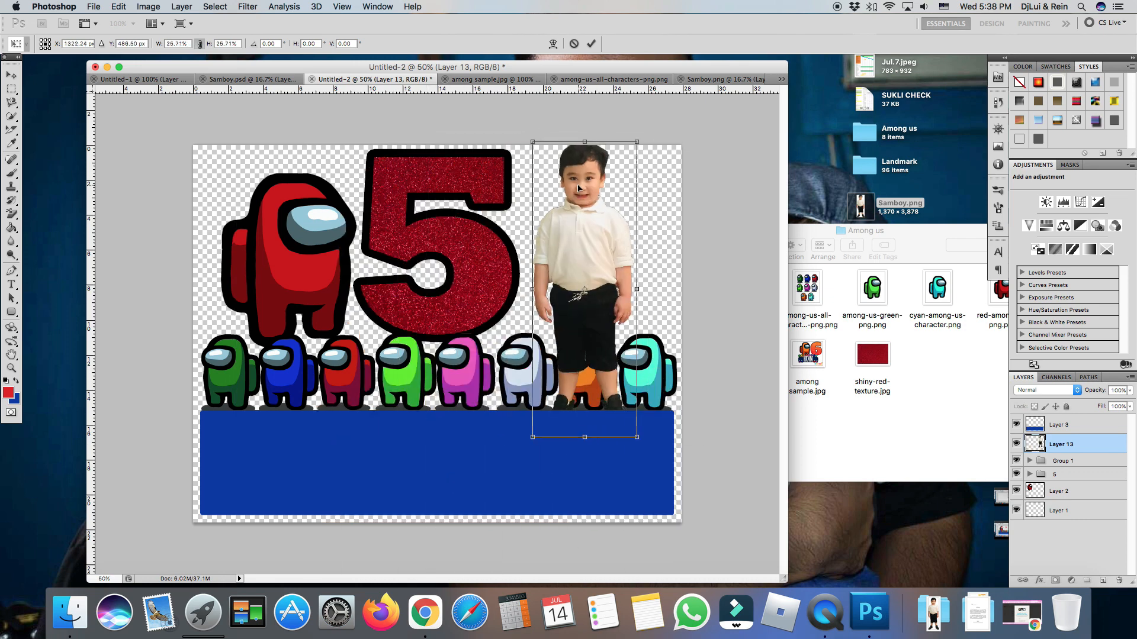
Scale the boy's photo down slightly and place him at the design's right side, standing on the blue banner.
left_click_drag(532, 142, 538, 160)
left_click_drag(569, 270, 599, 237)
left_click(9, 79)
key("Return")
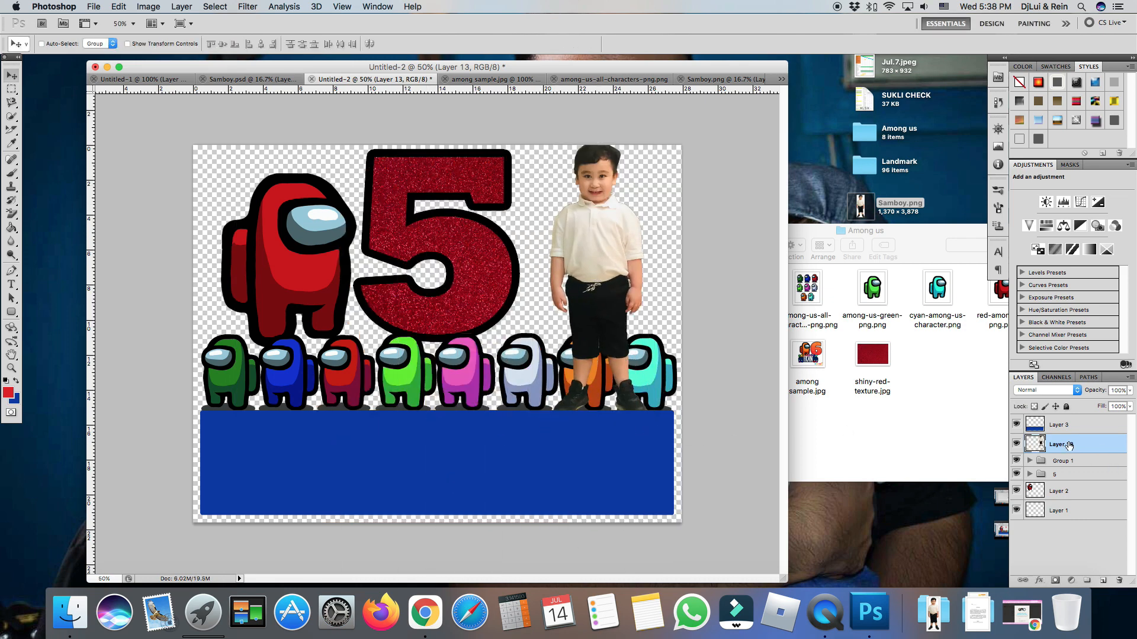
Move the boy's layer beneath the row of characters and the 5 group, and shift him slightly left.
left_click_drag(1065, 446, 1063, 461)
left_click_drag(597, 255, 612, 255)
key("super+z")
left_click(1030, 441)
scroll(1066, 515, "down", 5)
left_click_drag(1067, 515, 1066, 538)
left_click_drag(616, 261, 603, 264)
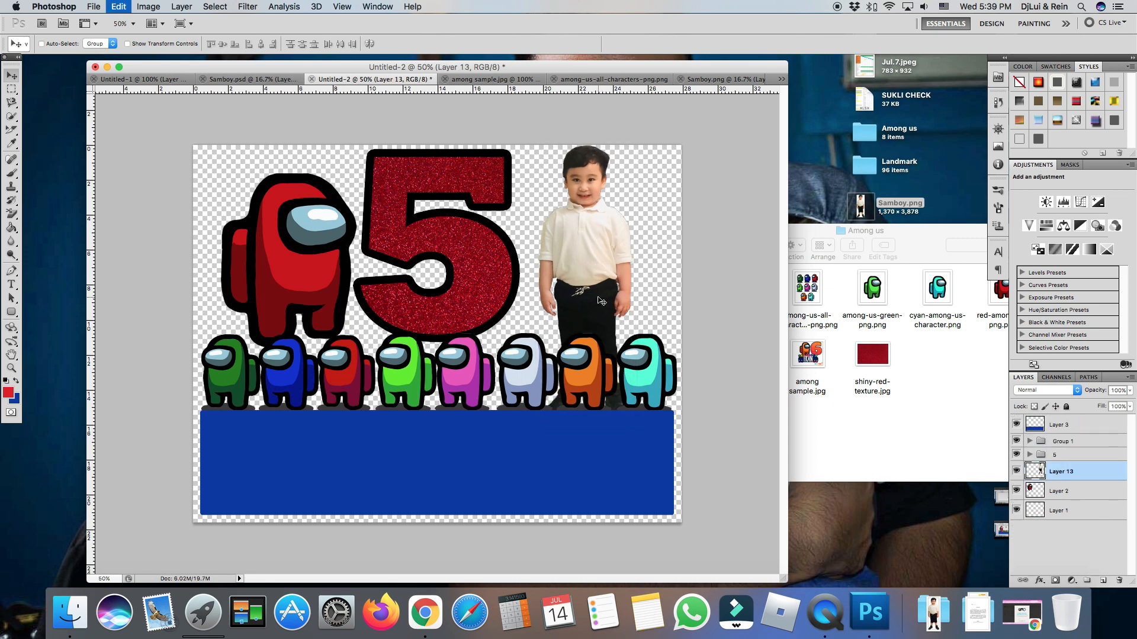
Scale the boy down proportionally and raise him behind the row of small characters.
key("super+t")
left_click(200, 44)
left_click_drag(538, 145, 551, 181)
left_click_drag(610, 297, 603, 260)
left_click(12, 76)
key("Return")
Bring the boy's layer to the top of the stack and move him down over the banner's right end.
left_click_drag(1089, 472, 1113, 436)
left_click_drag(598, 255, 610, 304)
left_click_drag(1083, 444, 1084, 418)
left_click_drag(603, 307, 640, 390)
Enlarge the boy proportionally to nearly the full canvas height along the right edge.
key("super+t")
left_click(200, 44)
left_click_drag(594, 275, 551, 157)
key("Return")
left_click_drag(637, 304, 643, 300)
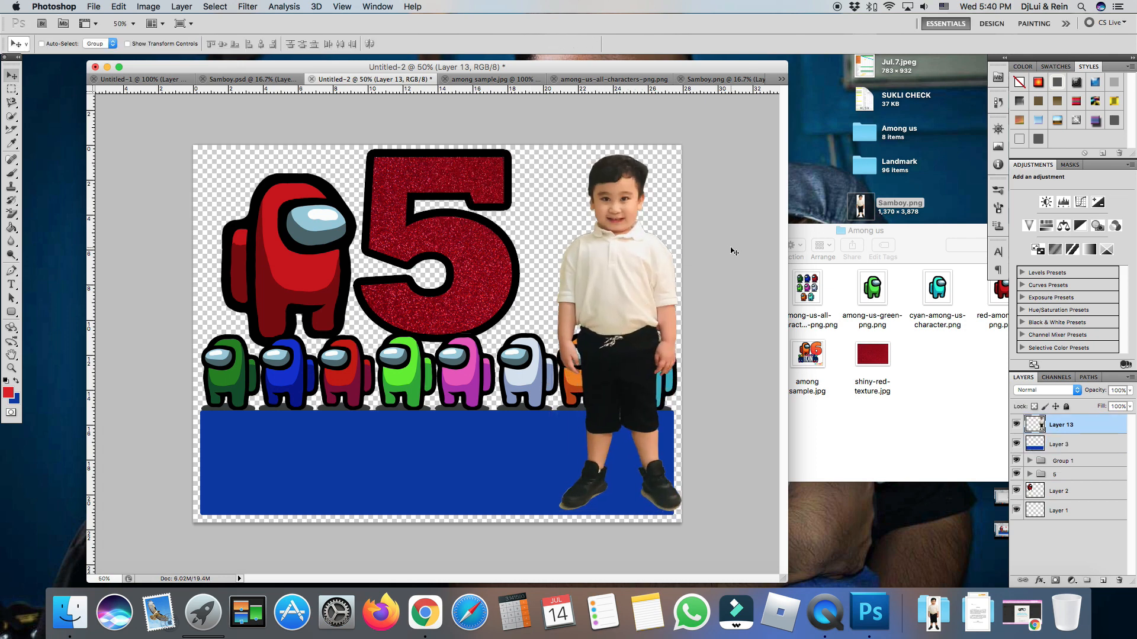
Delete the boy's photo layer from the design.
key("super+t")
left_click(200, 44)
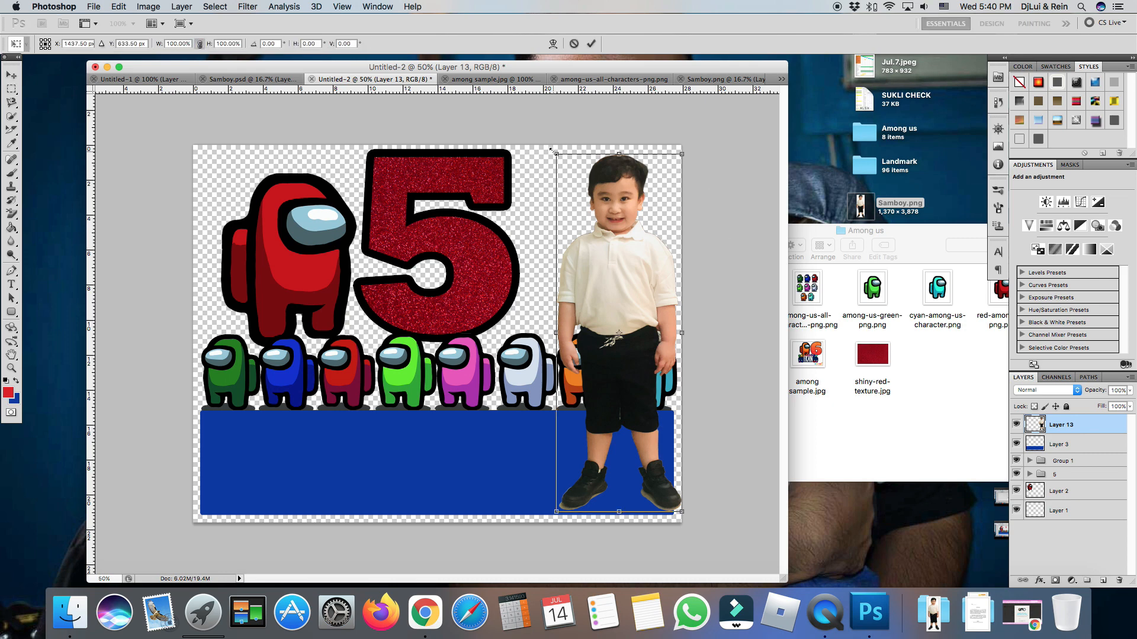
key("Return")
left_click(1118, 581)
key("Return")
Move the 5 to the right and place its group above the small characters' group.
left_click_drag(496, 257, 614, 259)
key("m")
left_click_drag(1067, 455, 1073, 437)
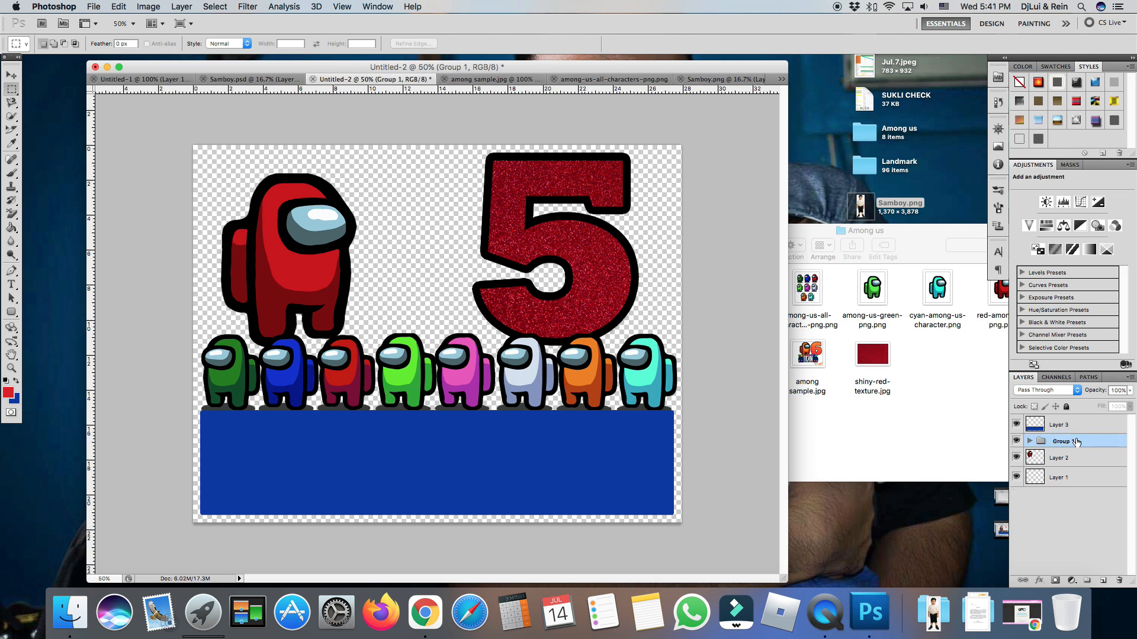
Select the small characters' group together with the blue banner layer and move both slightly down.
left_click(1068, 455)
left_click(1069, 424, "super")
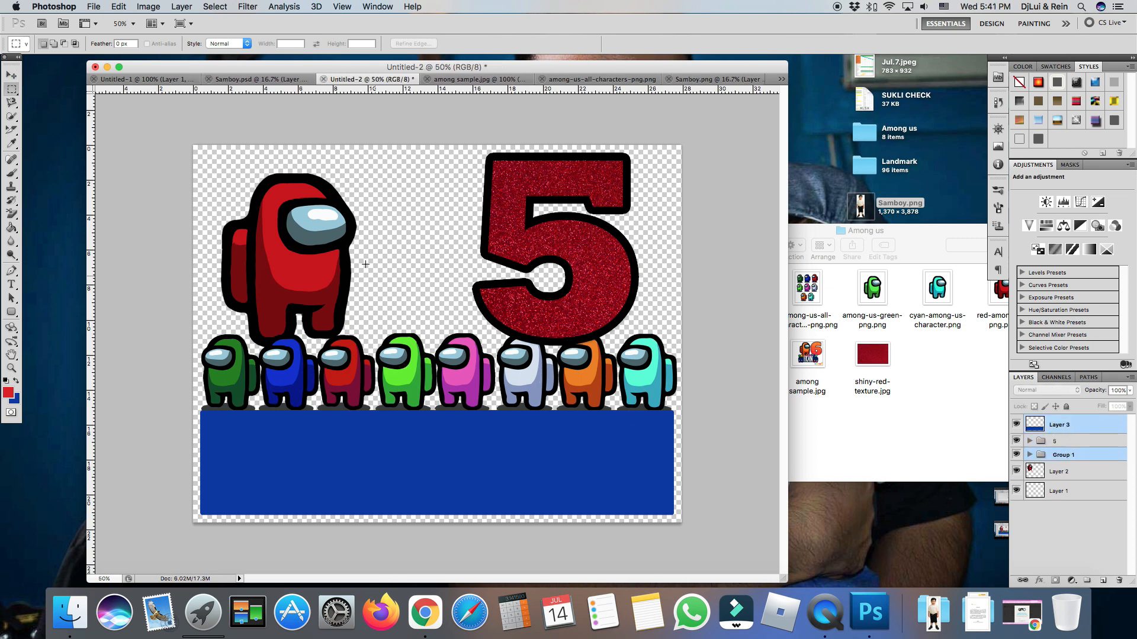
left_click_drag(403, 367, 403, 371)
key("super+t")
key("Escape")
Stretch the blue banner to the full canvas width, lower its top edge, and move the small characters down onto it.
left_click(1066, 425)
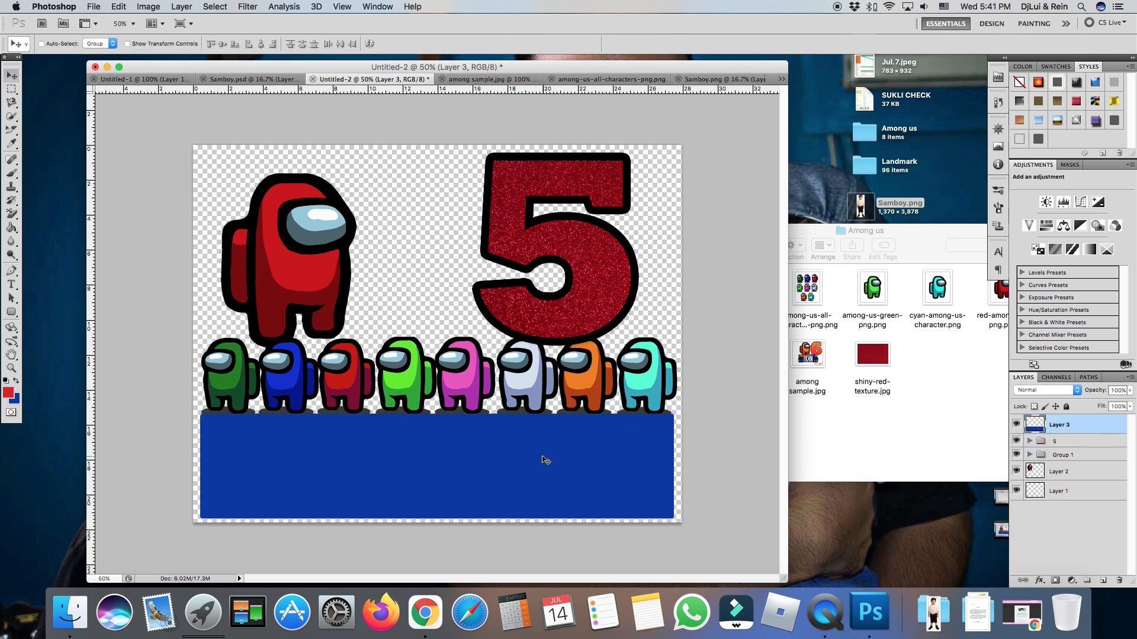
key("super+t")
left_click_drag(437, 415, 436, 431)
left_click(12, 78)
left_click_drag(403, 373, 403, 388)
left_click(624, 292)
Enlarge the 5 to fill the space above the row, and place its group beneath the small characters' group.
key("super+t")
left_click_drag(582, 226, 550, 238)
left_click_drag(716, 158, 759, 137)
left_click(11, 75)
left_click(660, 215)
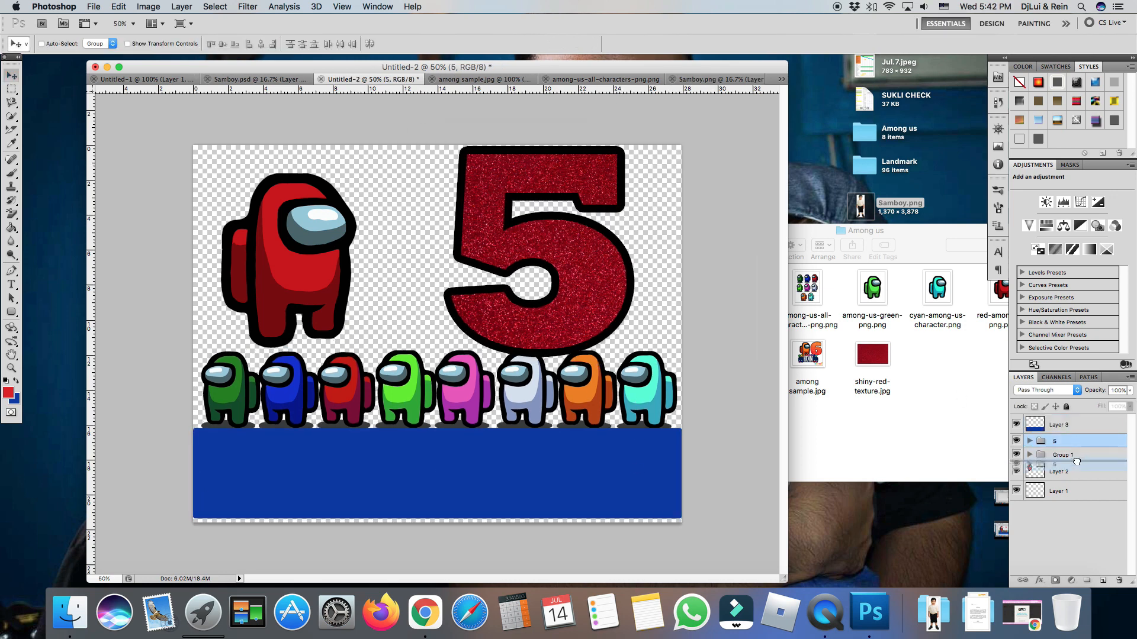
left_click_drag(1077, 461, 1077, 462)
Move the large red character toward the 5 and enlarge it to reach the canvas's upper edge.
left_click(1060, 471)
left_click_drag(289, 261, 338, 281)
key("super+t")
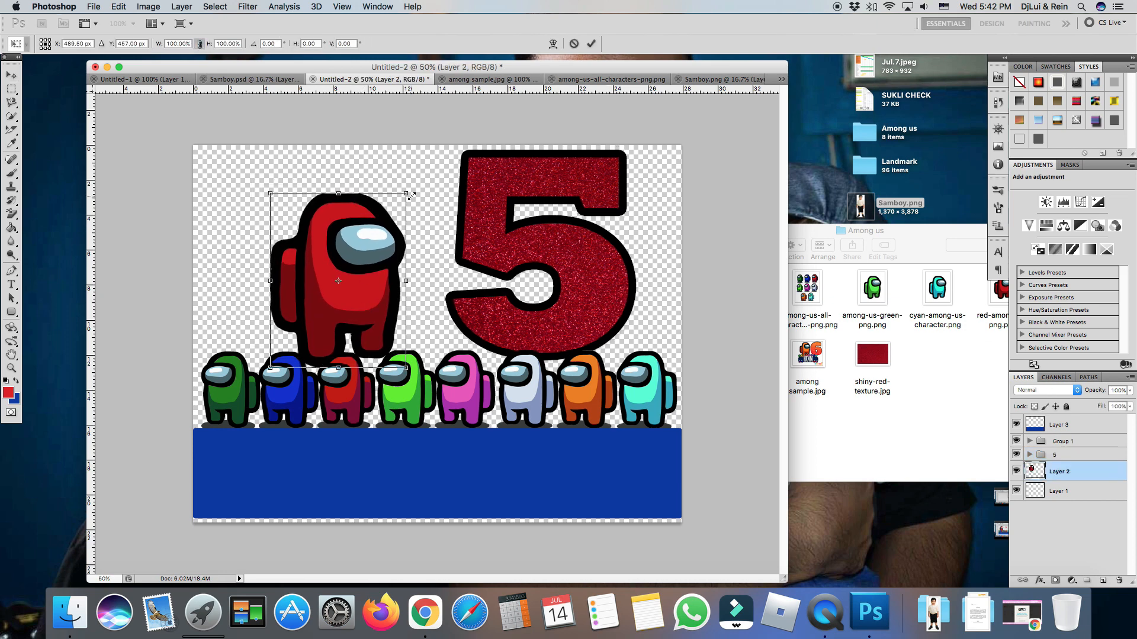
left_click_drag(411, 195, 449, 148)
left_click(12, 76)
left_click(661, 215)
Shift the large red character and the 5 slightly left.
left_click_drag(340, 254, 330, 254)
left_click(1060, 454)
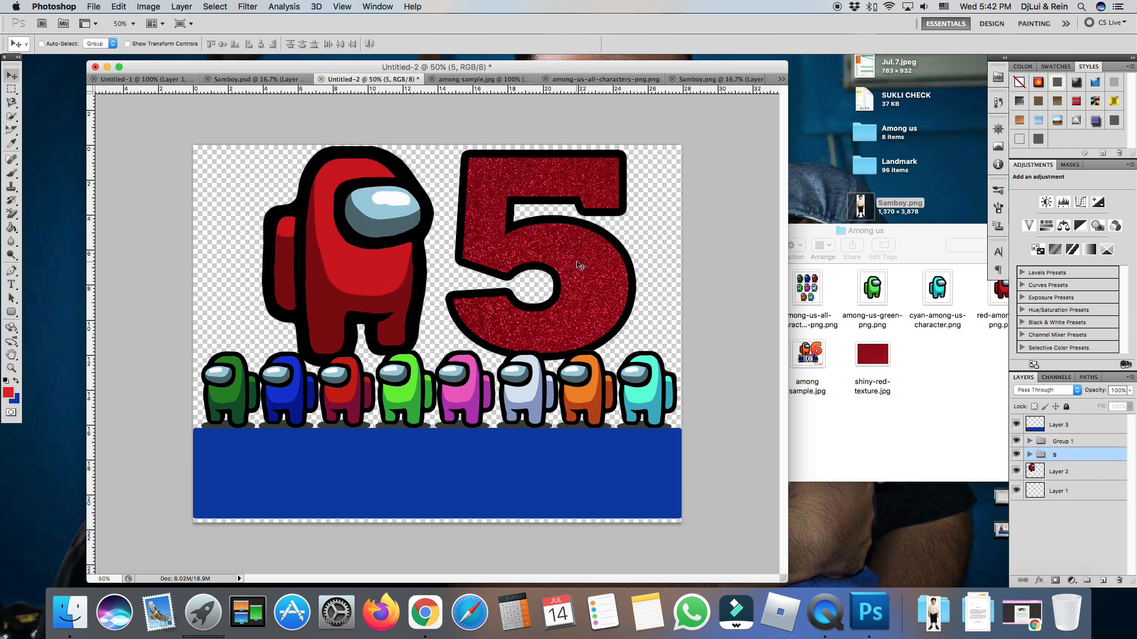
left_click_drag(513, 260, 506, 259)
Create a text box across the blue banner with the text colour set to white (fff) and the size to 72 pt.
key("t")
left_click_drag(261, 442, 598, 512)
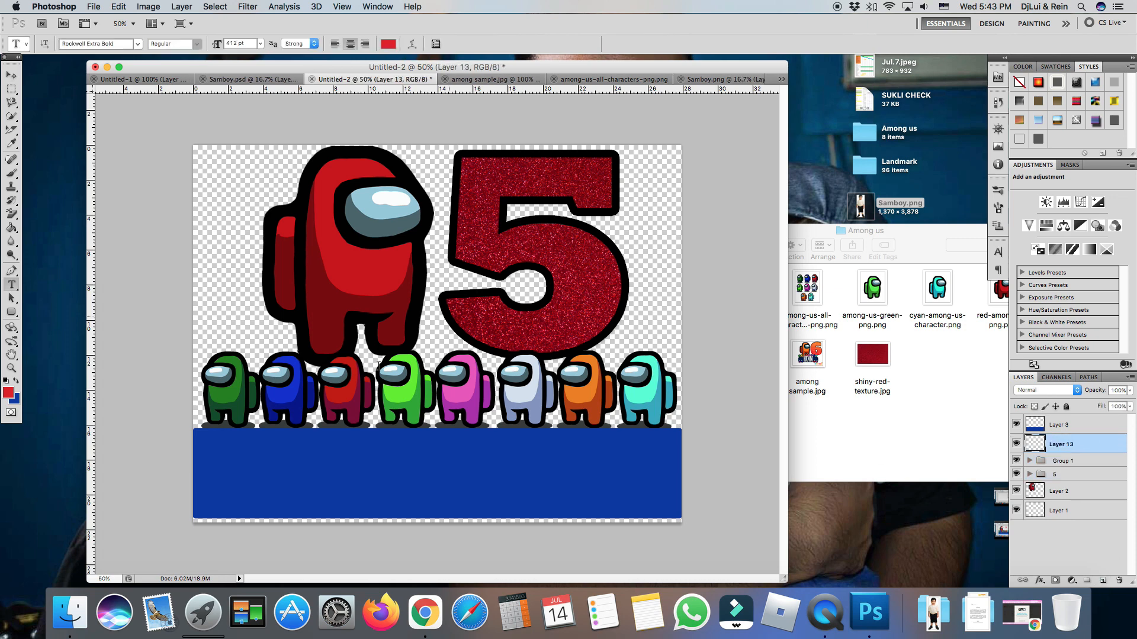
left_click(7, 393)
type("fff")
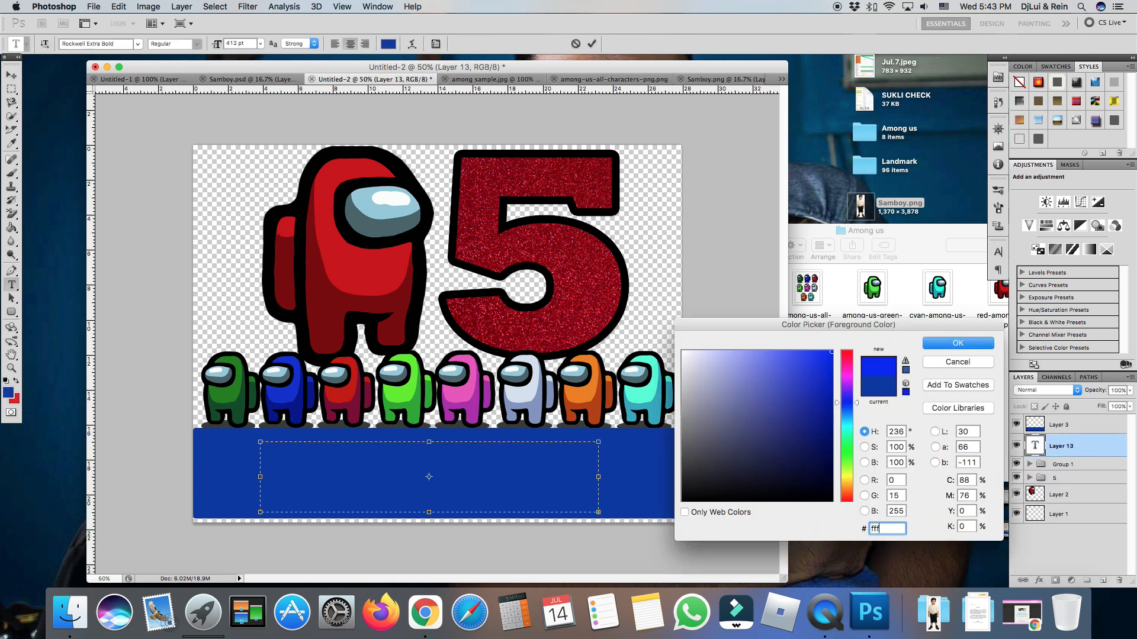
key("Return")
left_click(261, 44)
left_click(243, 224)
Enter the celebrant's name in capitals and place its text layer above the blue banner's layer.
type("SAMBOY")
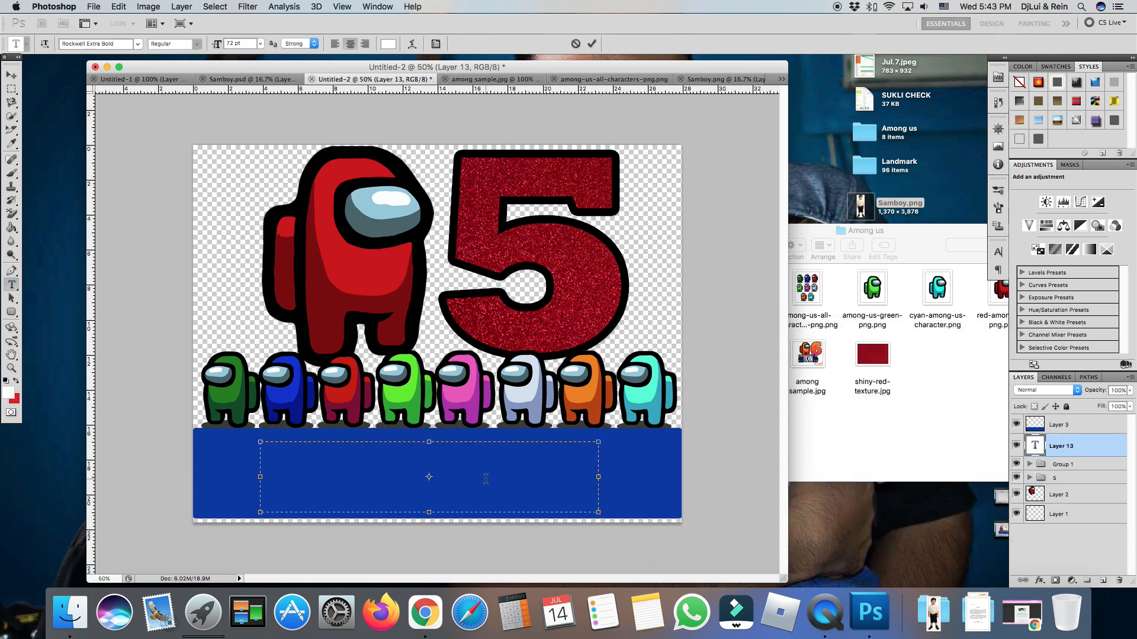
left_click_drag(524, 467, 382, 465)
left_click_drag(1061, 446, 1061, 417)
Set the name text's font to Kraft Nine.
double_click(466, 460)
left_click(138, 44)
scroll(287, 110, "up", 8)
scroll(287, 108, "up", 1)
left_click(286, 106)
left_click(138, 44)
scroll(225, 269, "up", 15)
left_click(225, 41)
Set the name text's size to 150 pt.
left_click(261, 44)
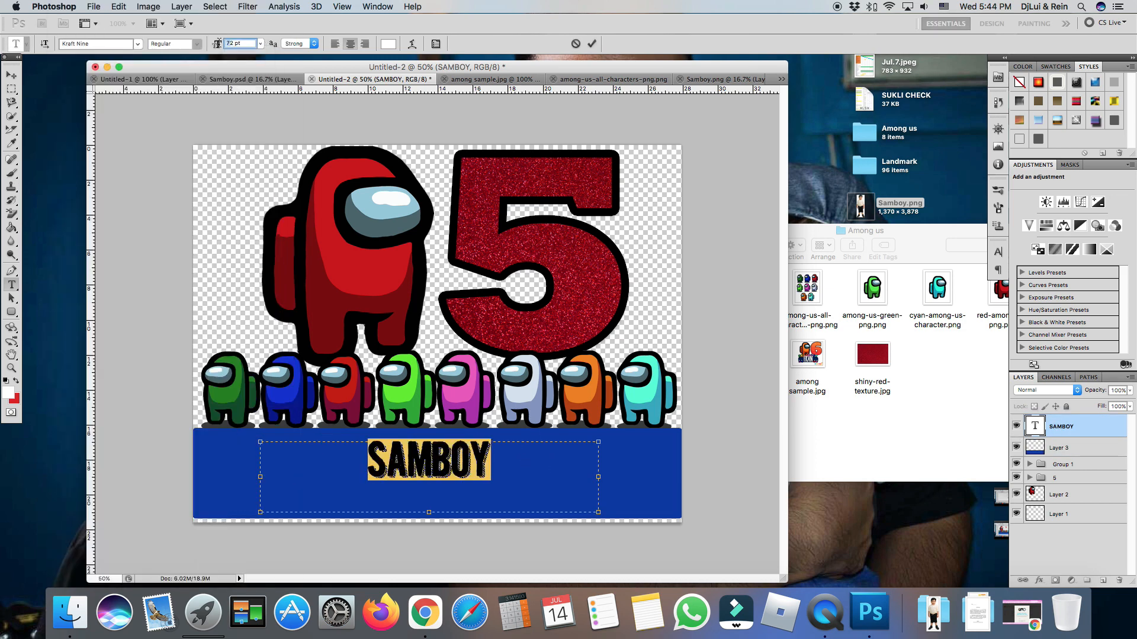
double_click(231, 44)
type("100")
key("BackSpace")
key("BackSpace")
type("20")
key("BackSpace")
key("BackSpace")
type("50")
key("Return")
Enlarge the name text with Free Transform and reposition it over the blue banner.
left_click(11, 75)
key("super+t")
left_click(200, 44)
left_click_drag(598, 433, 668, 417)
left_click_drag(534, 472, 512, 464)
key("Return")
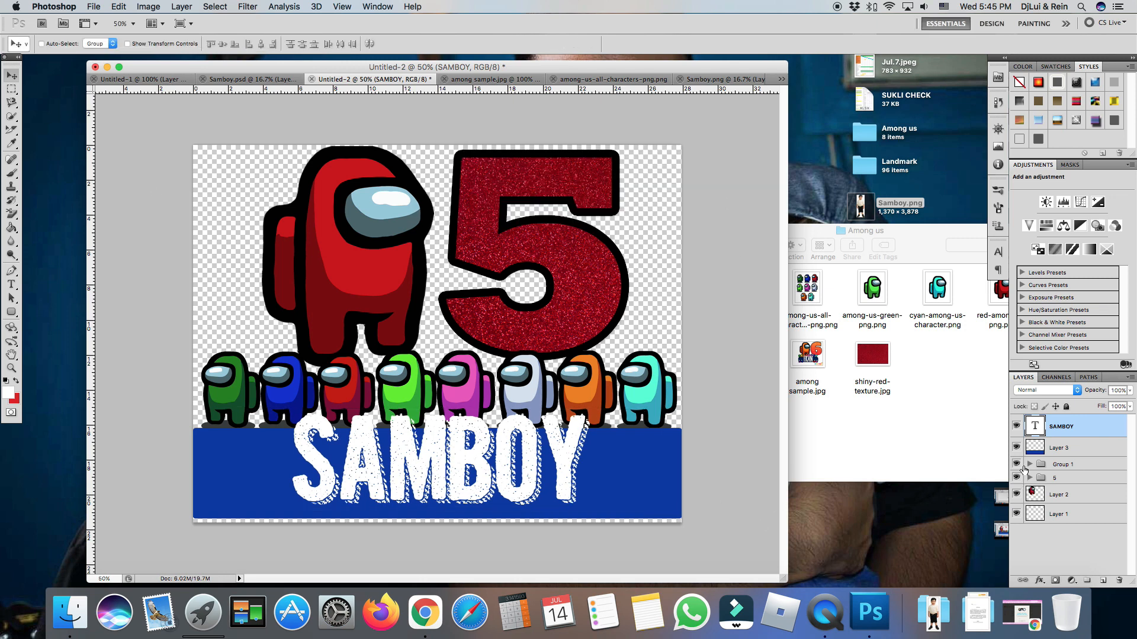
double_click(1094, 432)
key("Return")
left_click(12, 285)
left_click_drag(293, 463, 624, 464)
double_click(1094, 429)
left_click(733, 328)
left_click(717, 328)
left_click(717, 237)
left_click(717, 185)
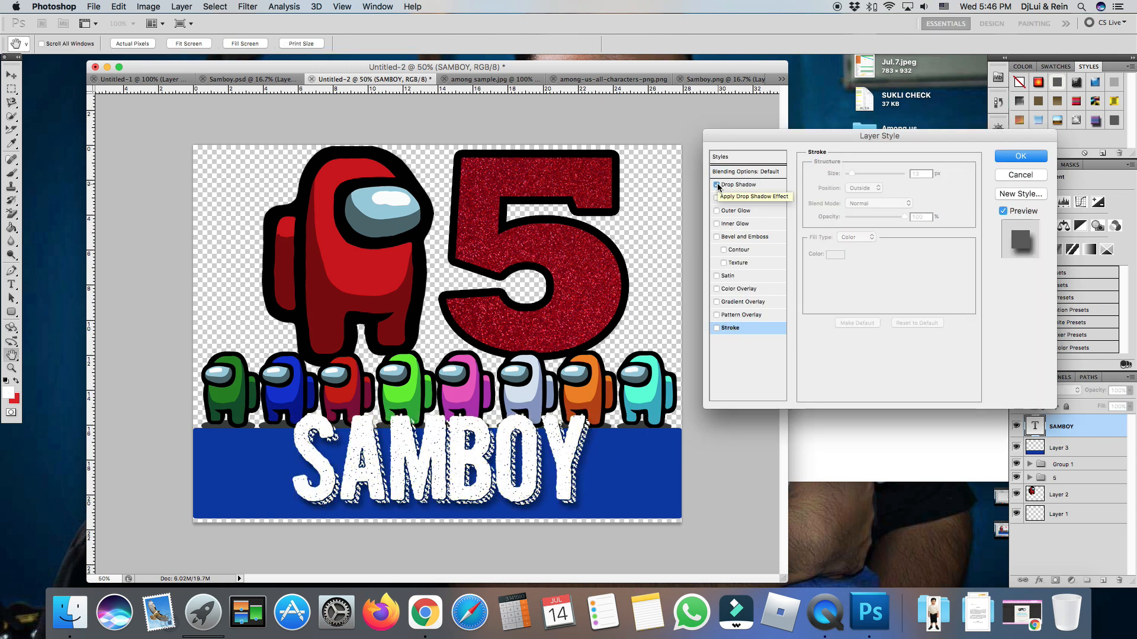
left_click(717, 185)
left_click(1020, 175)
Set the name text to the Impact font at 100 pt.
left_click(137, 45)
scroll(137, 46, "up", 8)
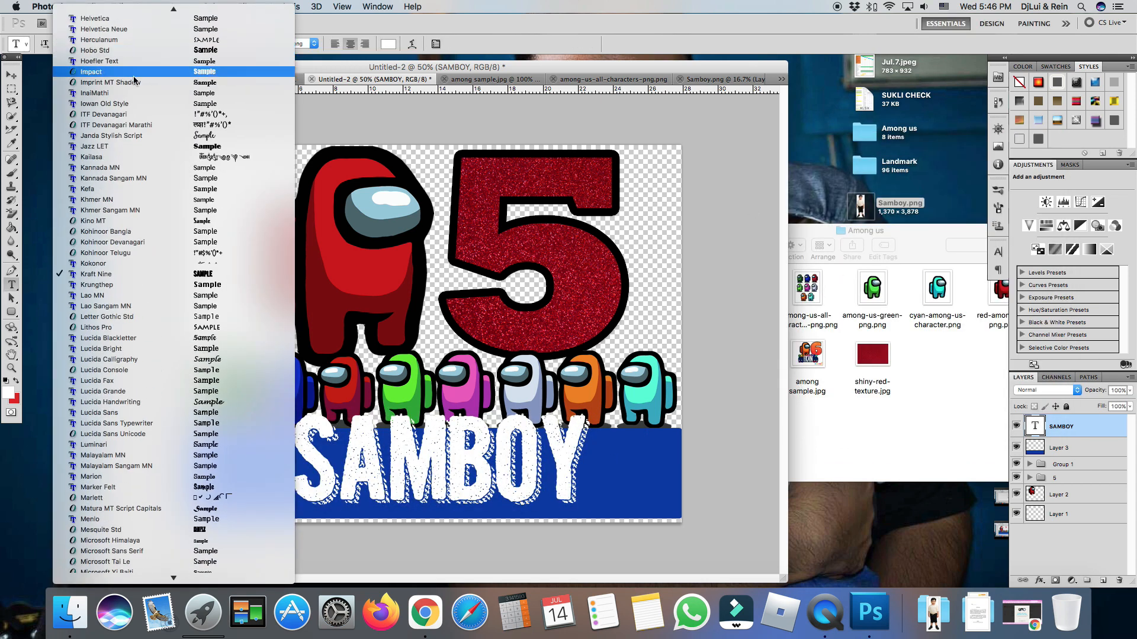
left_click(137, 75)
type("100")
key("Return")
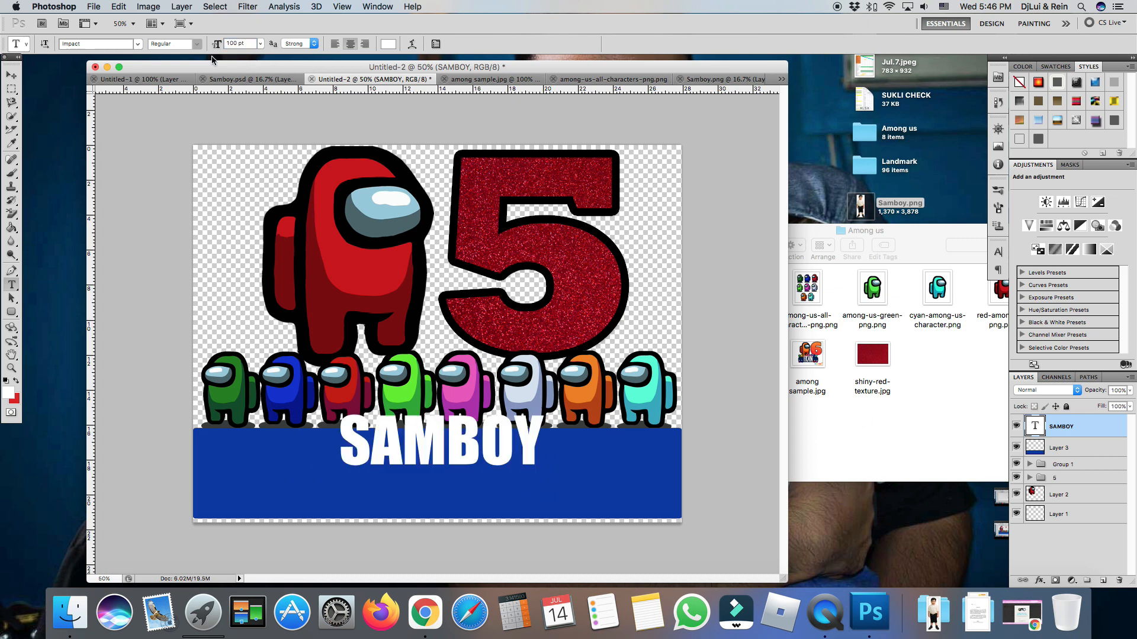
Set the name text's font to Marker Felt and move it down onto the blue banner.
left_click(137, 45)
scroll(228, 308, "down", 5)
left_click(228, 309)
key("v")
left_click_drag(471, 451, 466, 477)
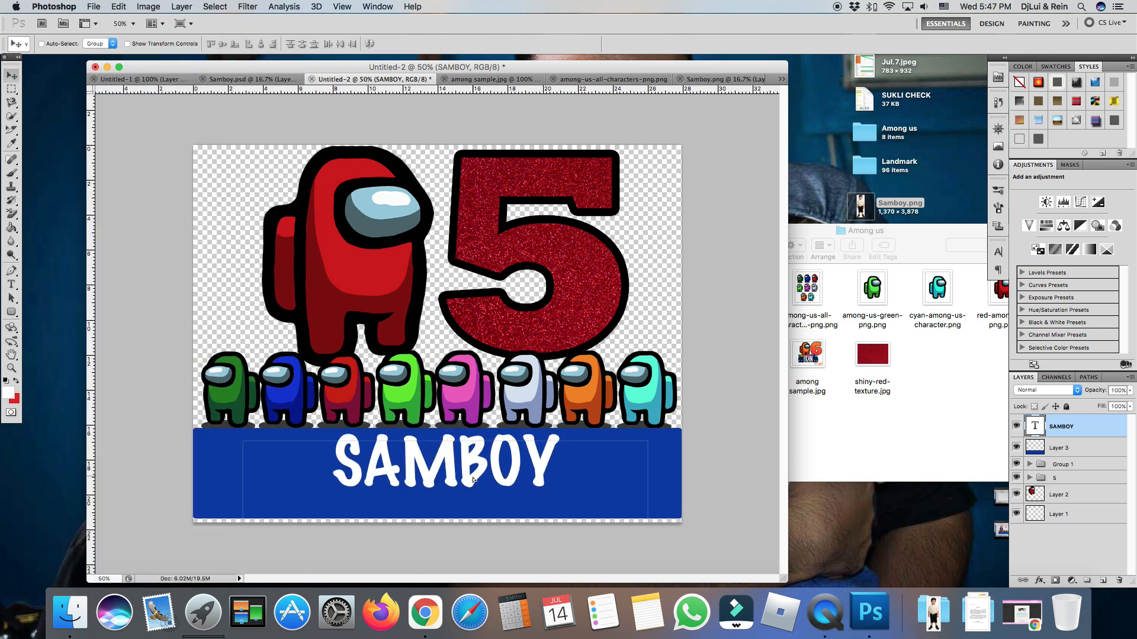
Widen the name's text box to the full canvas width and set its font style to Wide.
left_click(11, 284)
left_click_drag(552, 468, 294, 457)
left_click_drag(236, 485, 193, 485)
left_click_drag(639, 485, 681, 486)
left_click(197, 44)
left_click(168, 54)
Try the name text at 120 pt and at 145 pt on the banner.
left_click(218, 45)
type("120")
key("Return")
type("145")
left_click(11, 75)
left_click_drag(560, 466, 270, 462)
Set the name text's size to 155 pt and position it slightly overlapping the small characters' feet.
left_click(11, 284)
left_click(218, 45)
type("155")
left_click(11, 75)
left_click_drag(511, 444, 511, 456)
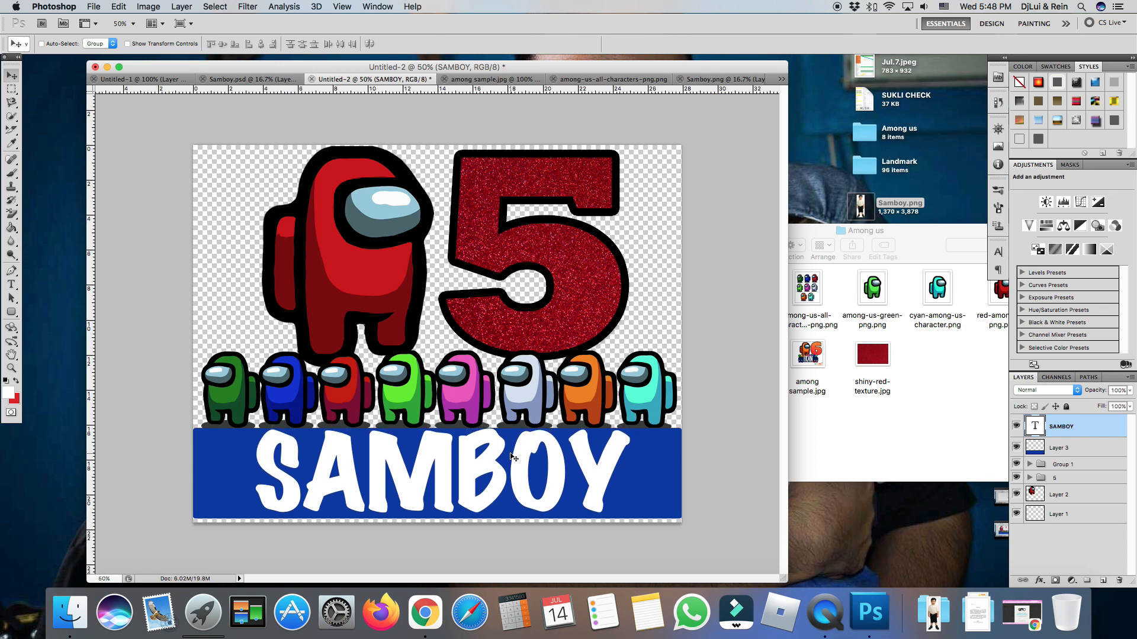
left_click_drag(619, 485, 618, 473)
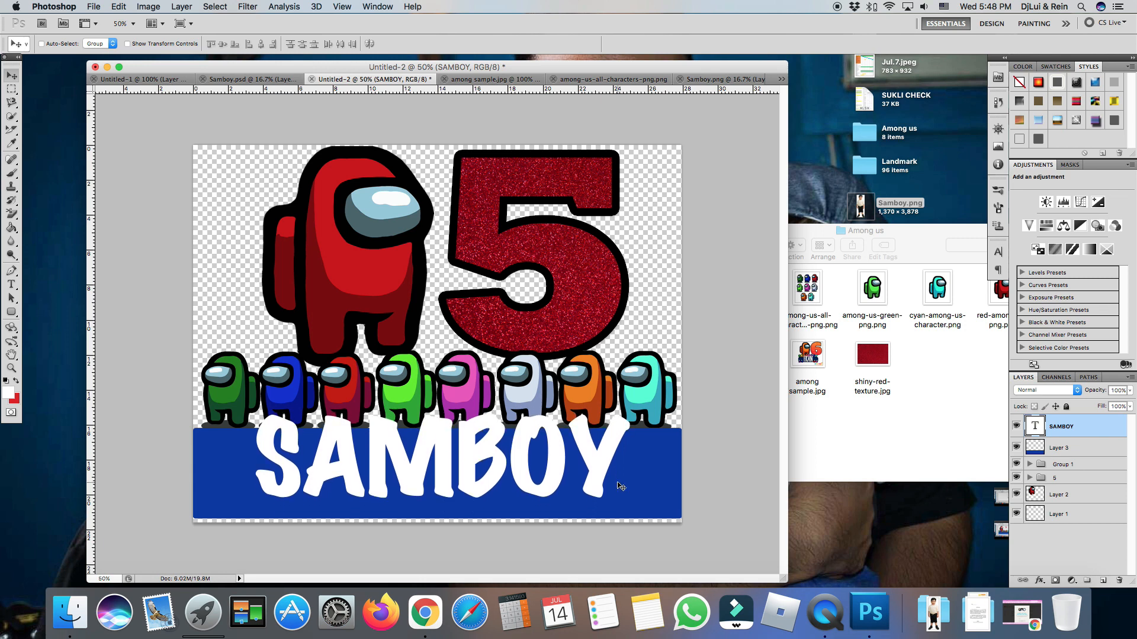
Apply a black Multiply drop shadow to the name text.
key("super+t")
key("Return")
double_click(1093, 427)
left_click(748, 184)
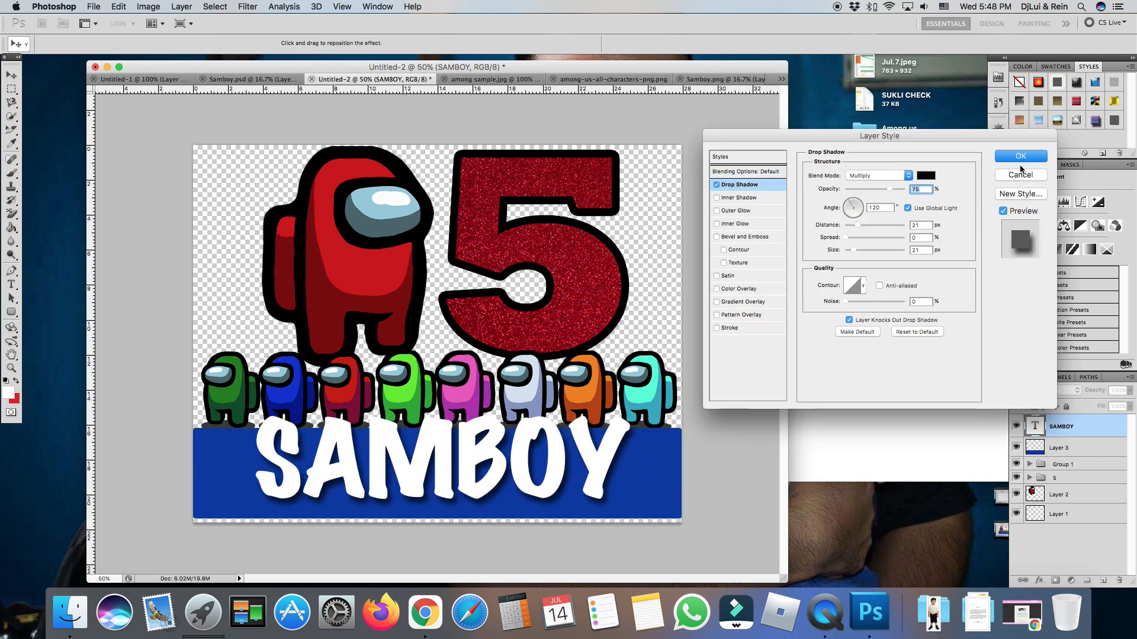
left_click(1020, 155)
Compare the design with the reference image among sample.jpg.
left_click(505, 80)
left_click(376, 82)
left_click(496, 80)
left_click(372, 80)
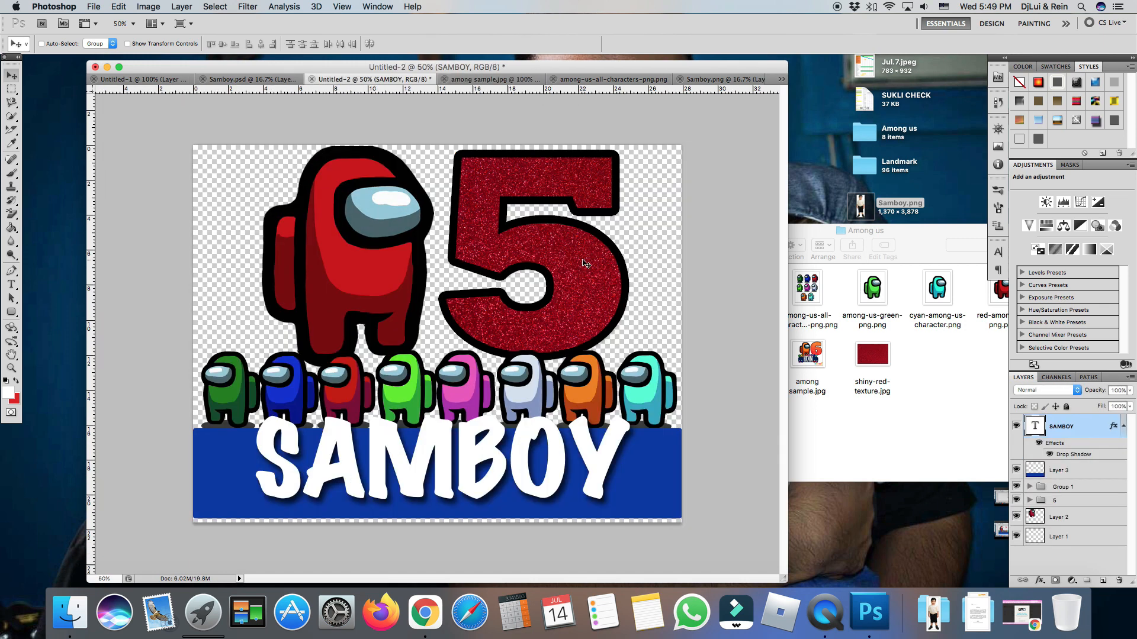
left_click(496, 79)
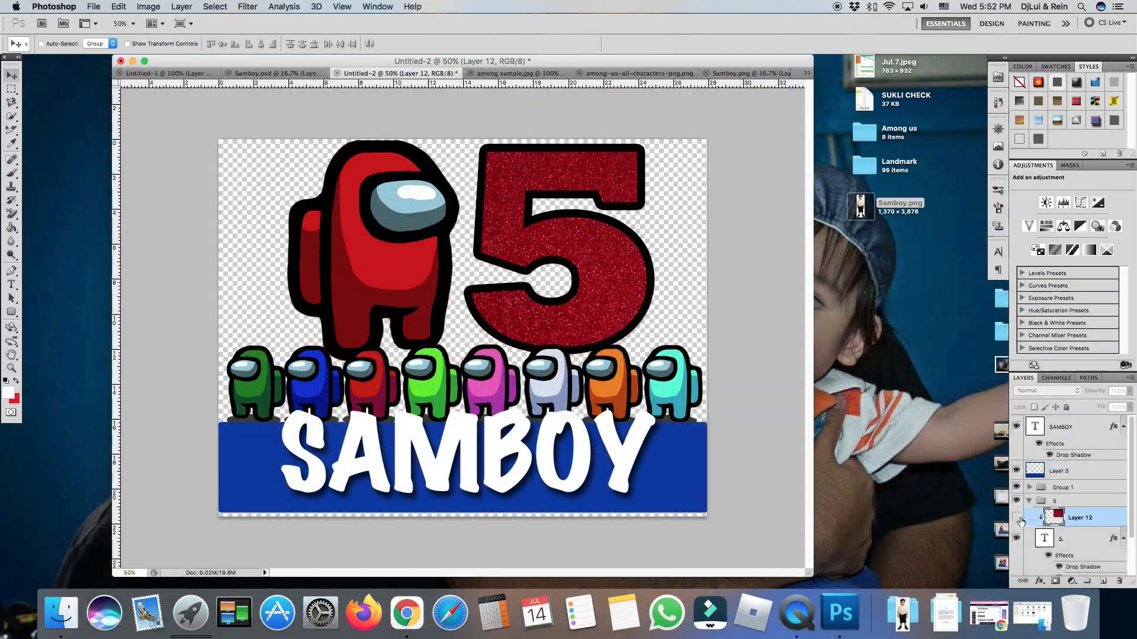
Move the 5 group slightly closer to the large red character.
left_click(1071, 501)
left_click_drag(656, 299, 641, 299)
Turn off the name text's drop shadow, give it a stroke, and lower the text slightly within the banner.
double_click(1035, 427)
left_click(1078, 427)
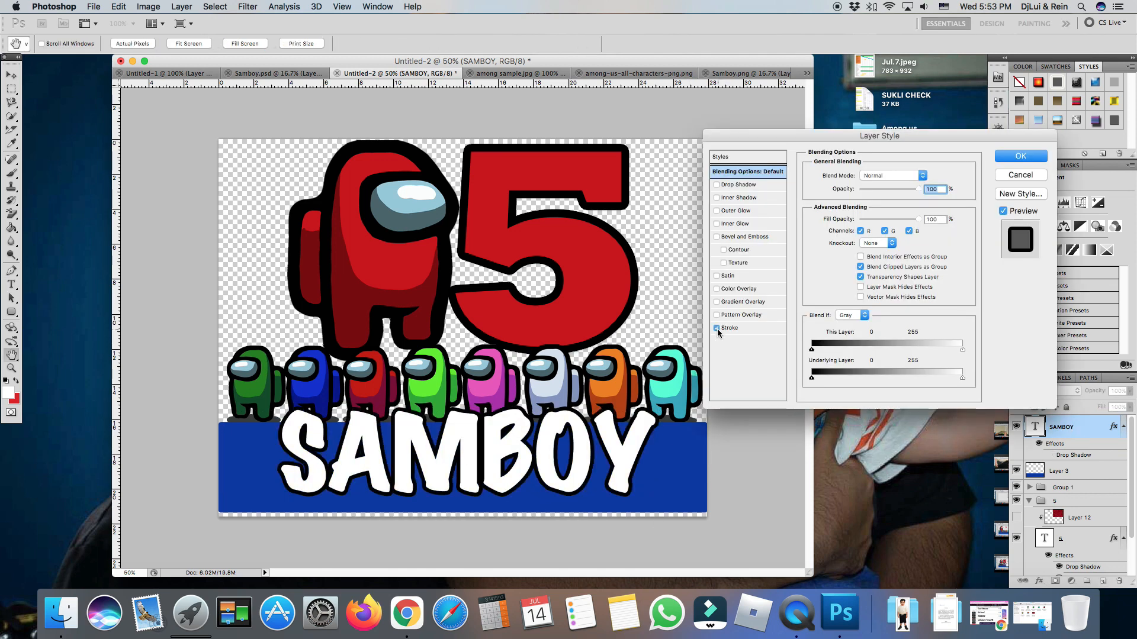
key("Return")
key("v")
left_click_drag(677, 464, 675, 477)
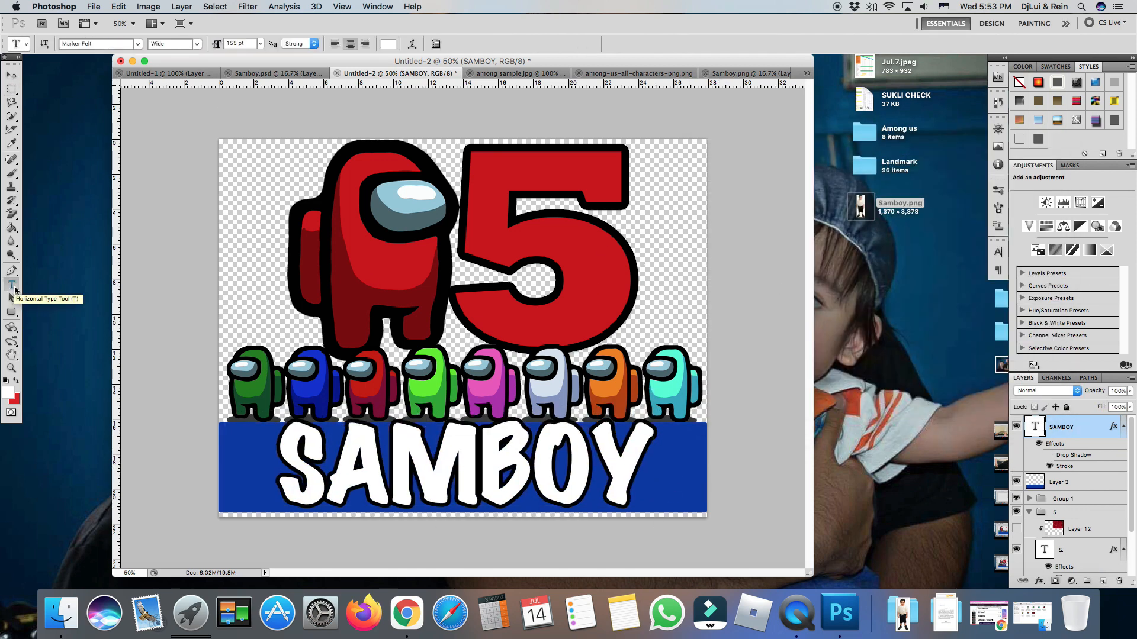
Copy the cyan character from among-us-all-characters-png.png and paste it onto a new layer in the design.
left_click(541, 73)
left_click(638, 73)
key("m")
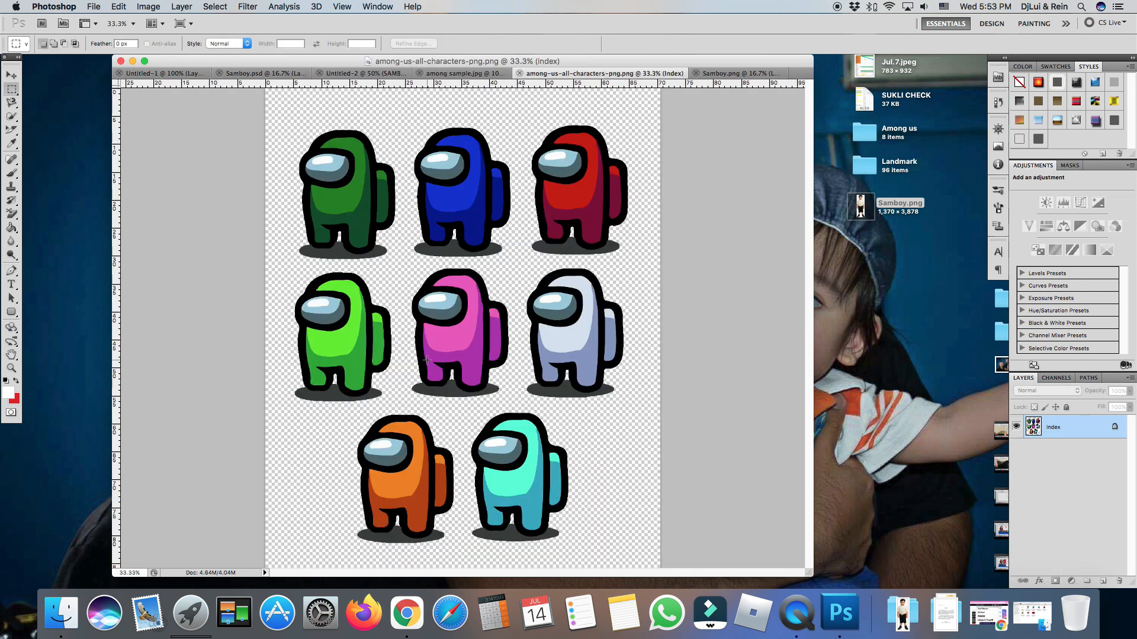
left_click_drag(570, 544, 571, 545)
key("super+c")
left_click(366, 74)
left_click(1102, 581)
key("super+v")
Recolour the pasted cyan character's body and backpack yellow with the Paint Bucket.
left_click(11, 228)
left_click(16, 381)
left_click(8, 392)
left_click_drag(847, 487, 844, 466)
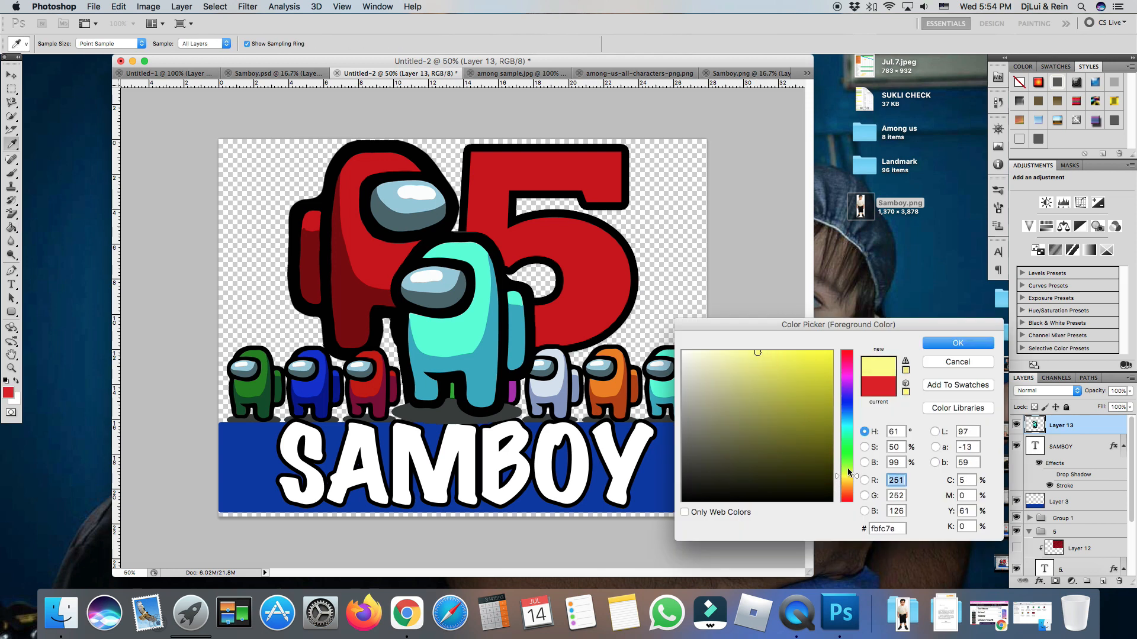
key("Return")
left_click(450, 355)
left_click(513, 296)
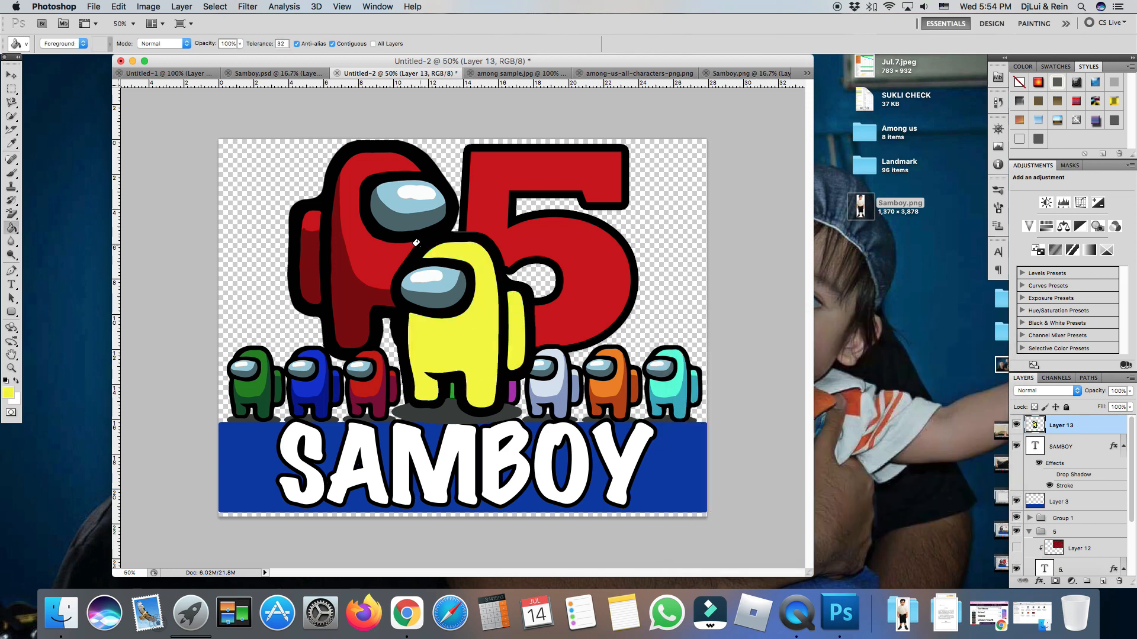
Shrink the yellow character and place it in the banner's lower right corner, beside the name.
key("super+t")
left_click_drag(536, 231, 504, 274)
left_click_drag(453, 352, 657, 439)
left_click_drag(708, 360, 661, 422)
left_click_drag(631, 465, 671, 465)
left_click_drag(702, 424, 693, 460)
key("Return")
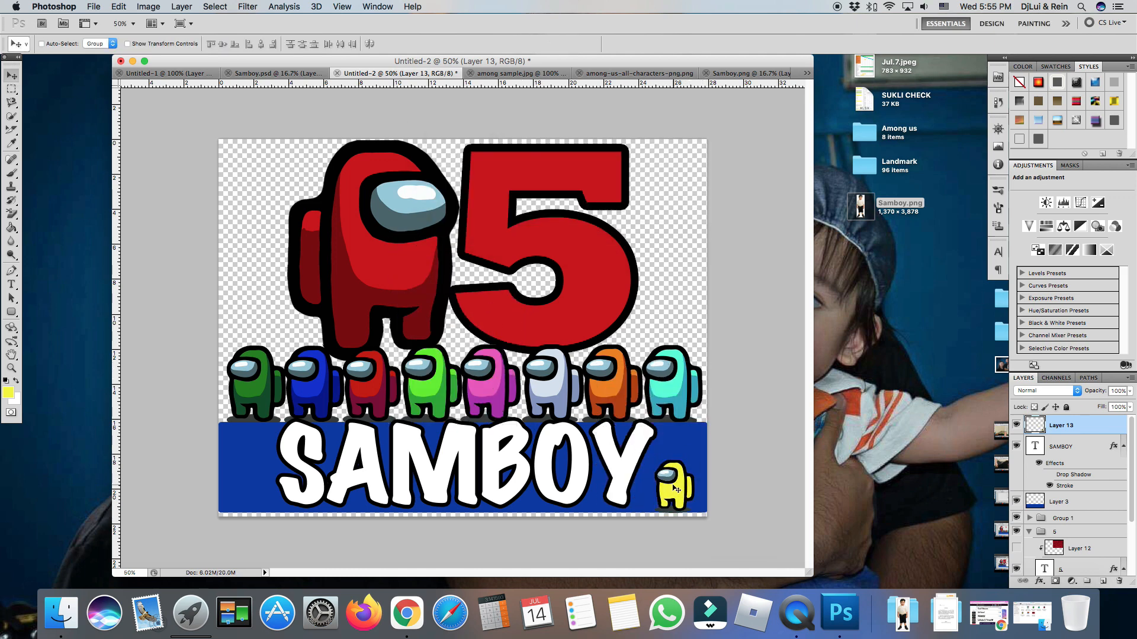
right_click(1106, 426)
left_click(1048, 349)
left_click(676, 254)
left_click(11, 228)
left_click(8, 392)
left_click(957, 359)
Copy the orange character from among-us-all-characters-png.png and paste it into the design as its own layer.
left_click(521, 74)
left_click(666, 73)
key("m")
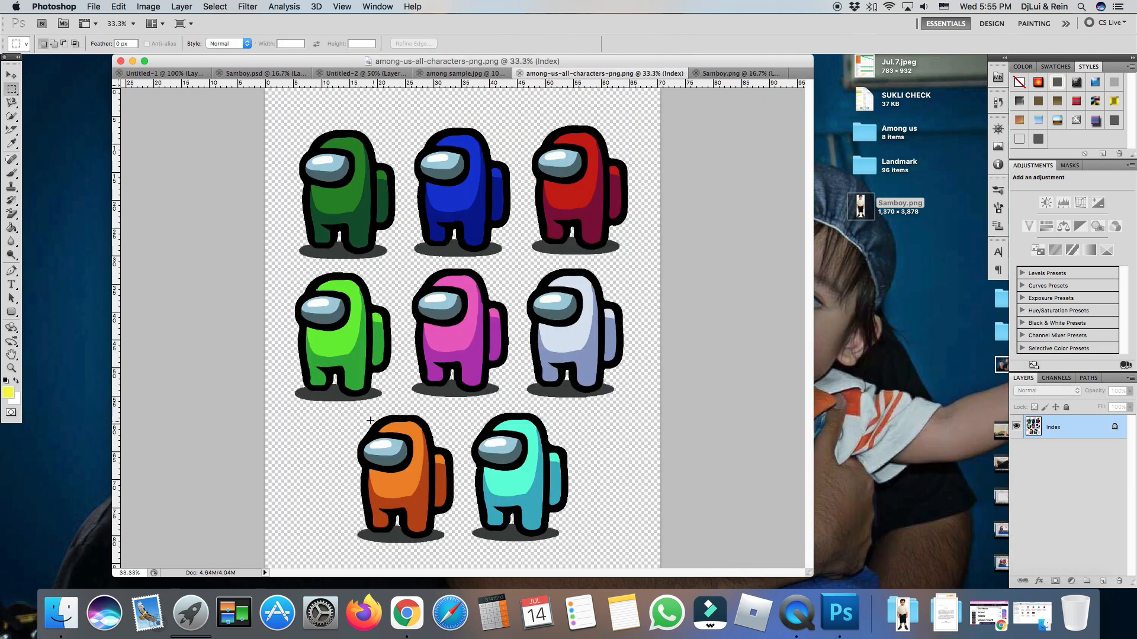
left_click_drag(455, 546, 458, 548)
key("super+c")
left_click(365, 73)
left_click(1119, 581)
left_click(659, 208)
key("super+v")
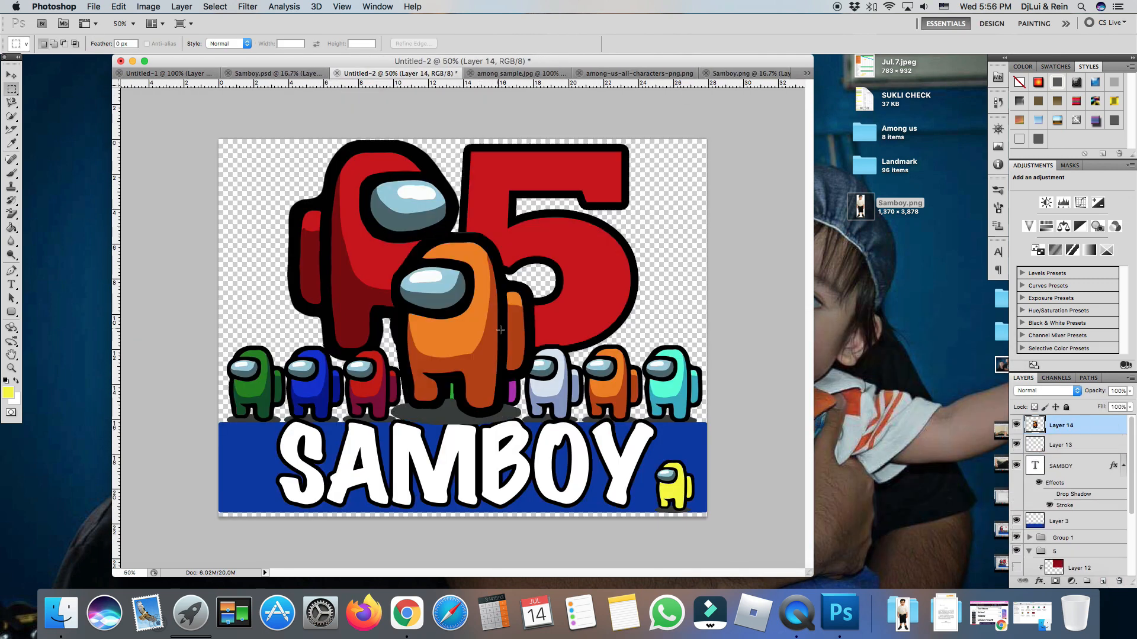
Shrink the orange character and place it in the banner's lower left corner, beside the name.
key("super+t")
left_click_drag(531, 238, 244, 484)
key("Return")
key("v")
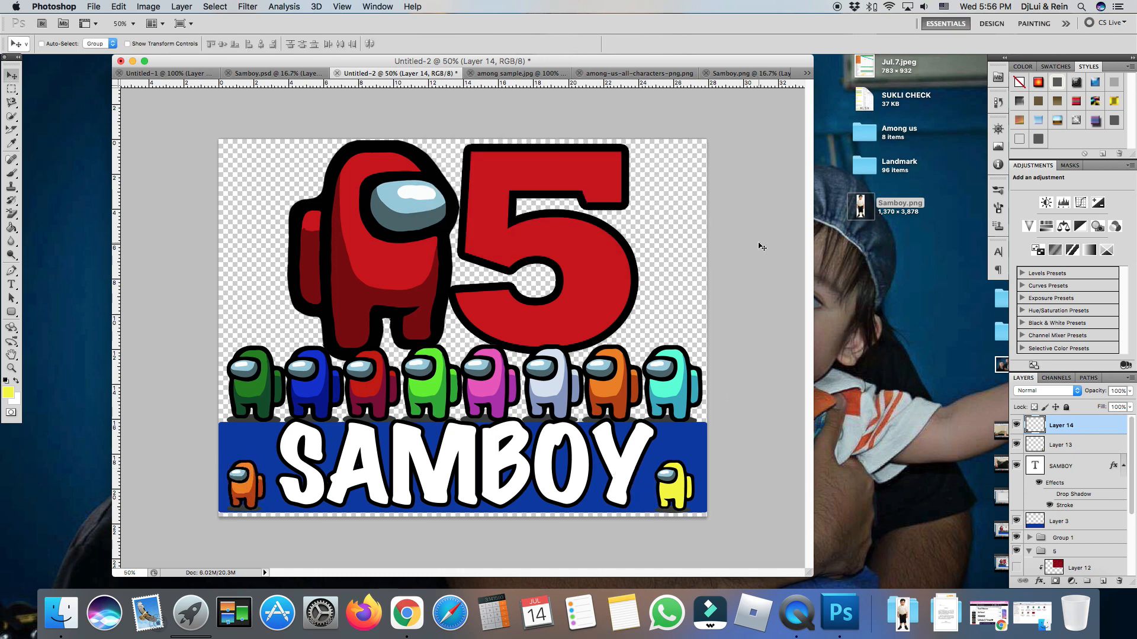
Check the design with both corner characters against among sample.jpg.
key("ctrl+Tab")
key("ctrl+shift+Tab")
key("ctrl+Tab")
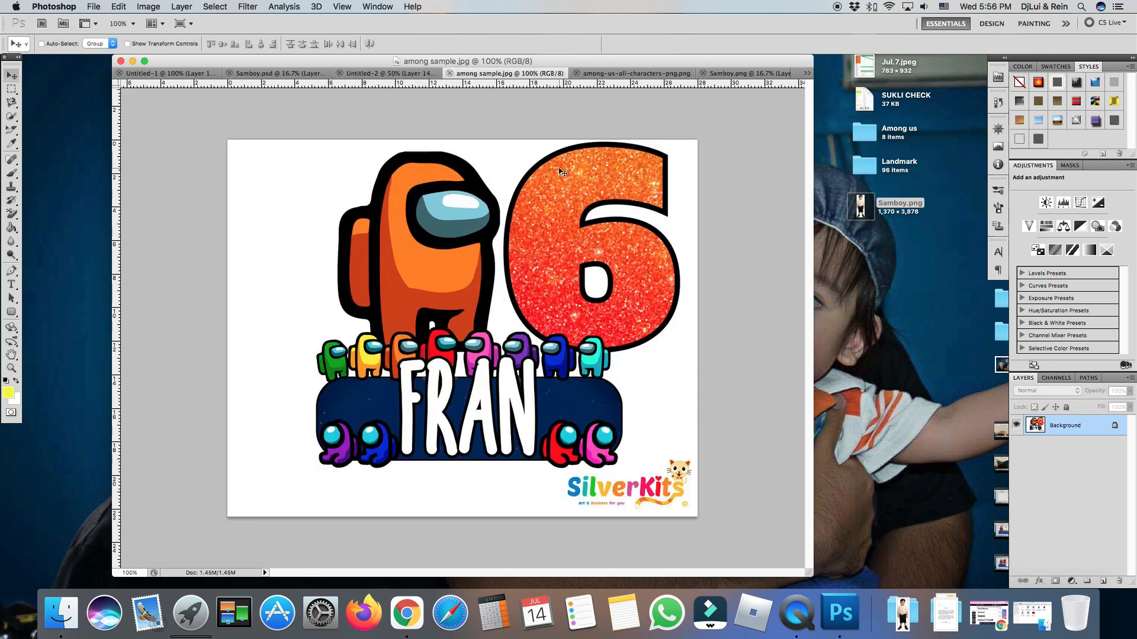
left_click(388, 74)
left_click(501, 74)
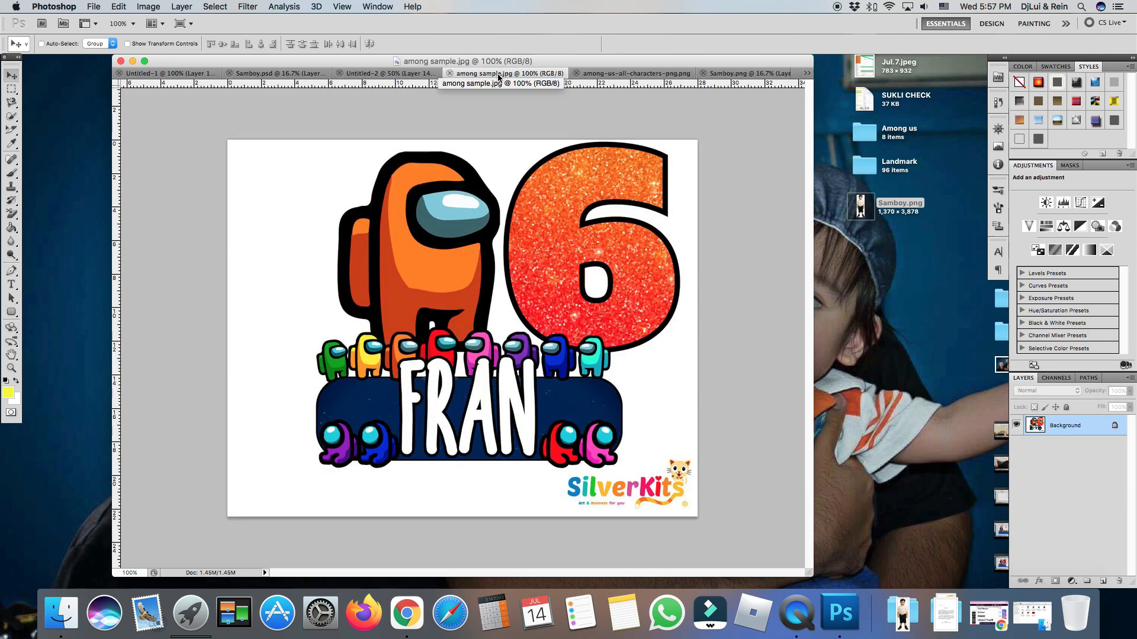
left_click(388, 73)
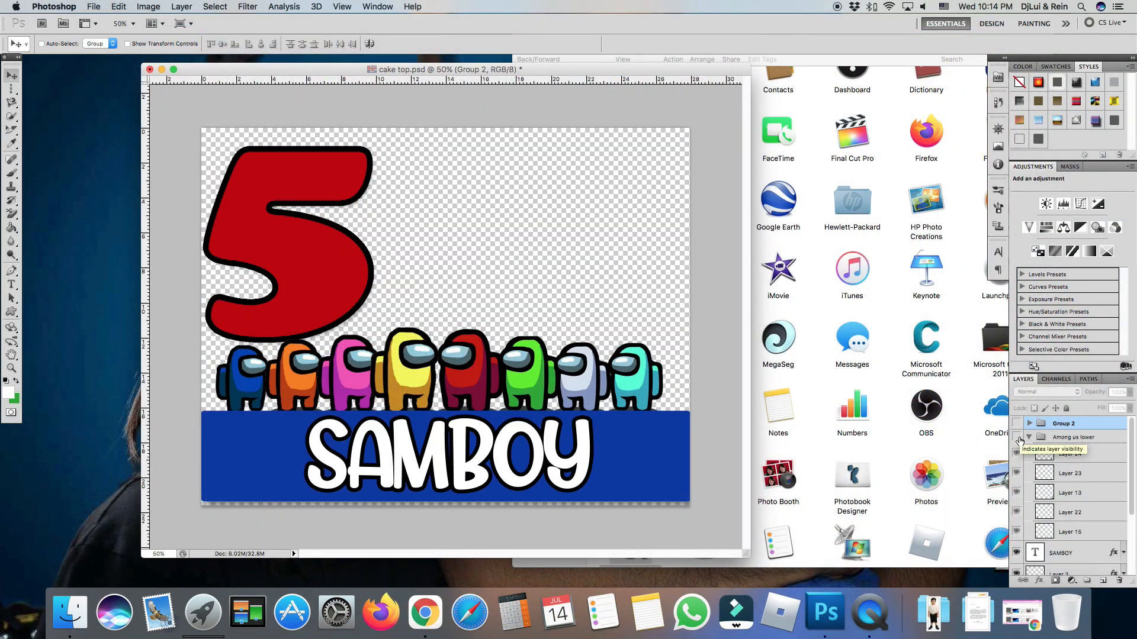
Show the lower characters group, the airship and the Happy Birthday banner group in cake top.psd.
left_click(1017, 438)
mouse_move(1129, 444)
left_mouse_down()
mouse_move(1134, 536)
mouse_move(1132, 438)
left_mouse_up()
left_click(1016, 424)
left_click(1015, 552)
left_click(1029, 424)
left_click(1016, 442)
left_click(1016, 443)
left_click_drag(1132, 488, 1134, 445)
left_click(1028, 473)
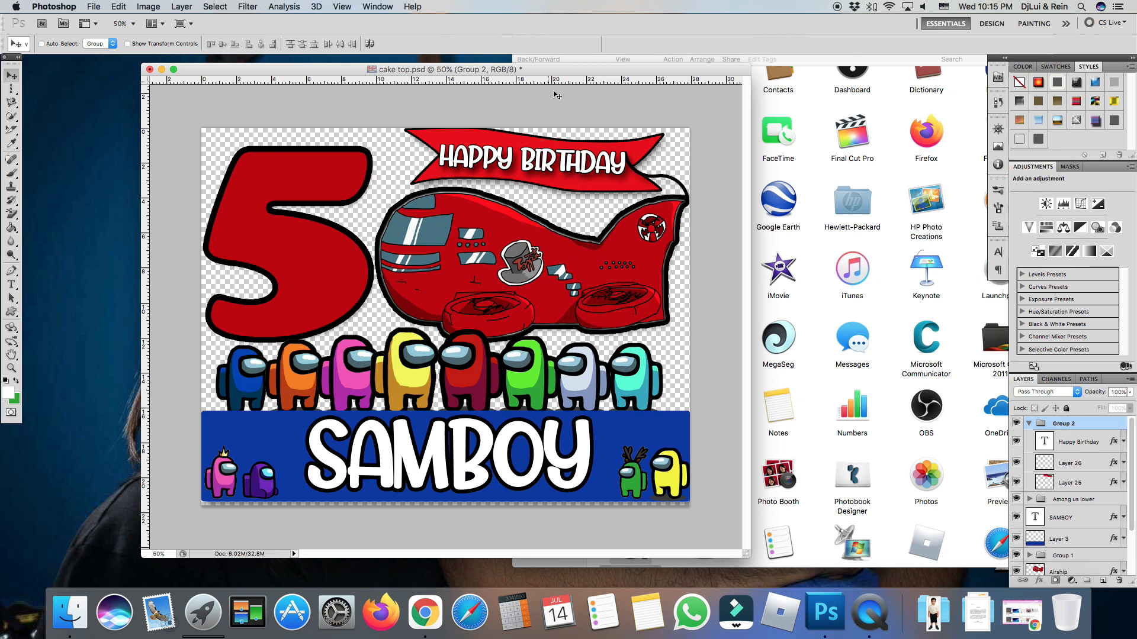
left_click_drag(598, 75, 596, 70)
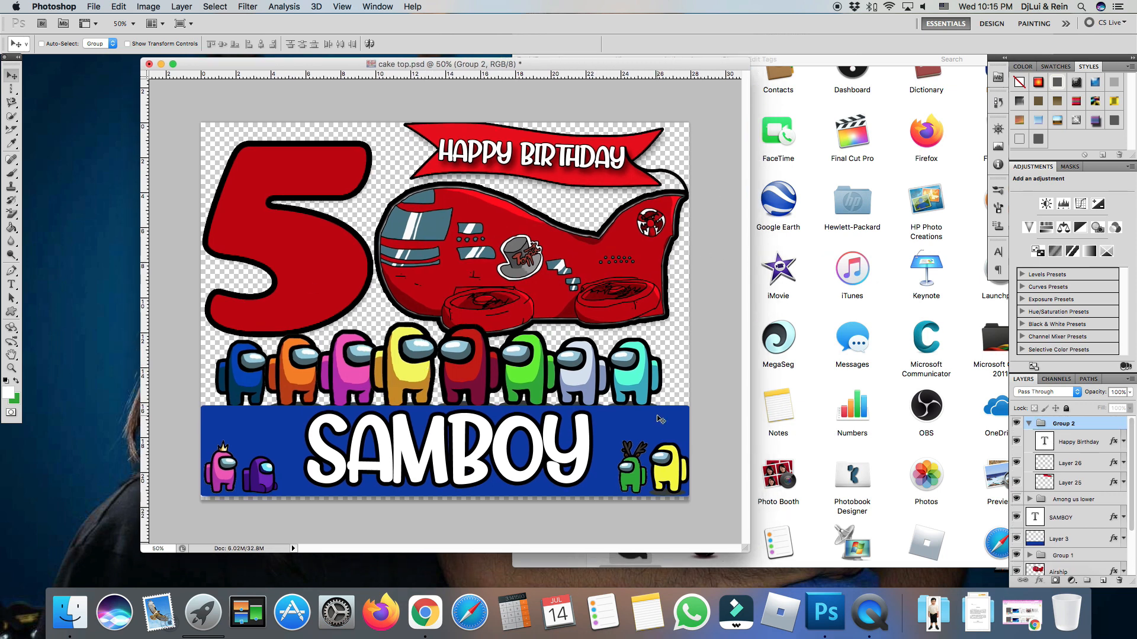
Save a copy of the design to the Desktop as the JPEG cake top.jpg at maximum quality 12, Baseline (Standard).
left_click(93, 6)
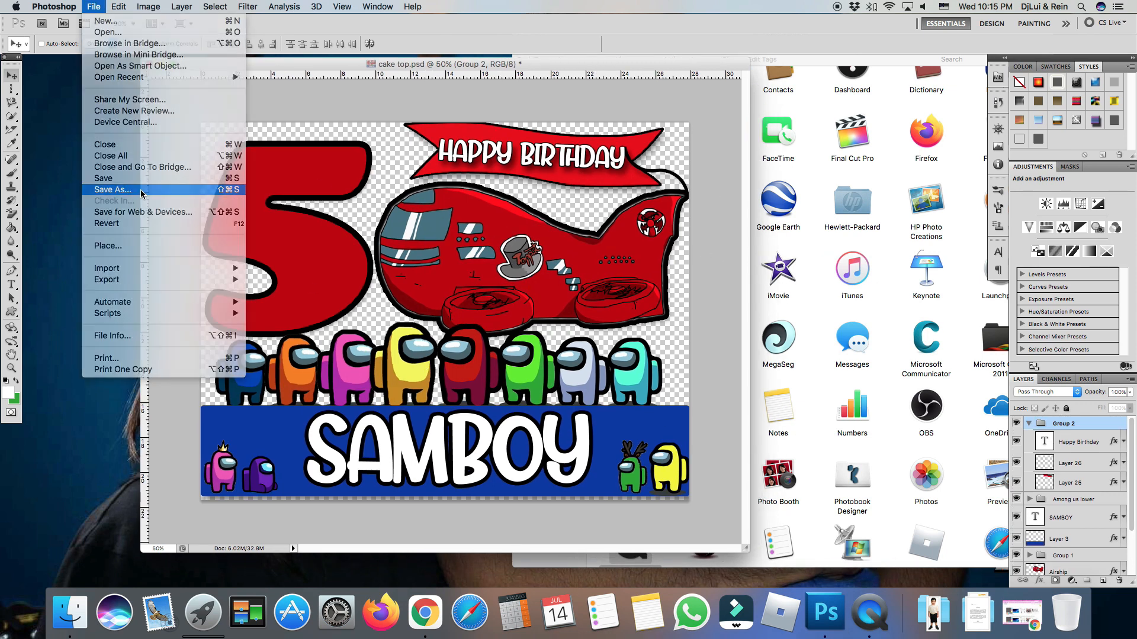
left_click(112, 188)
left_click(568, 463)
left_click(570, 505)
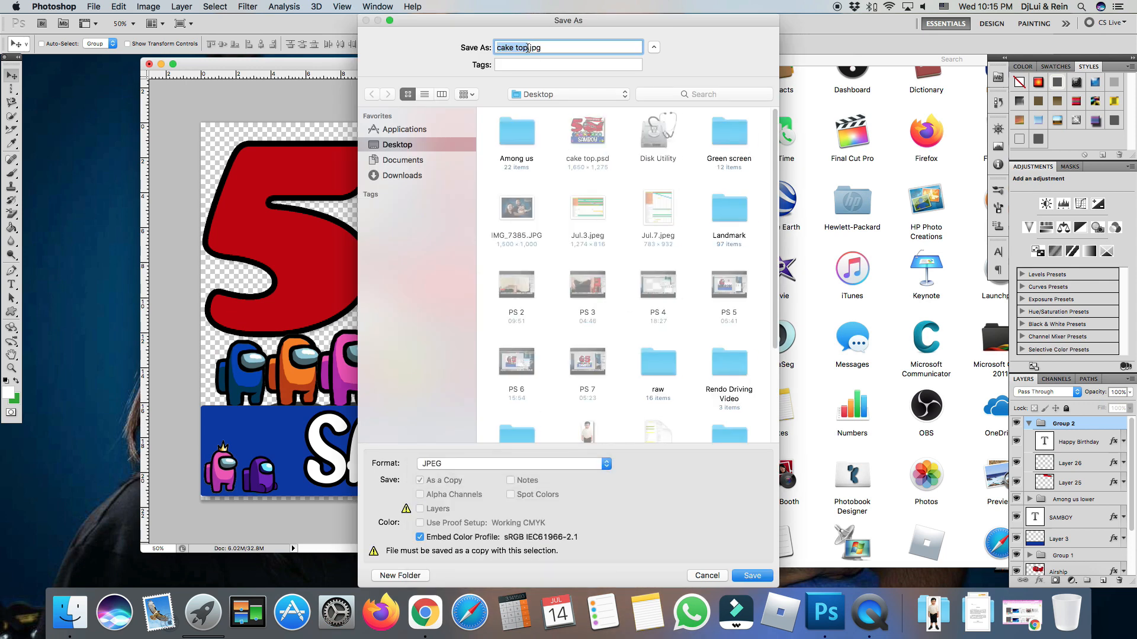
left_click(750, 575)
left_click(597, 239)
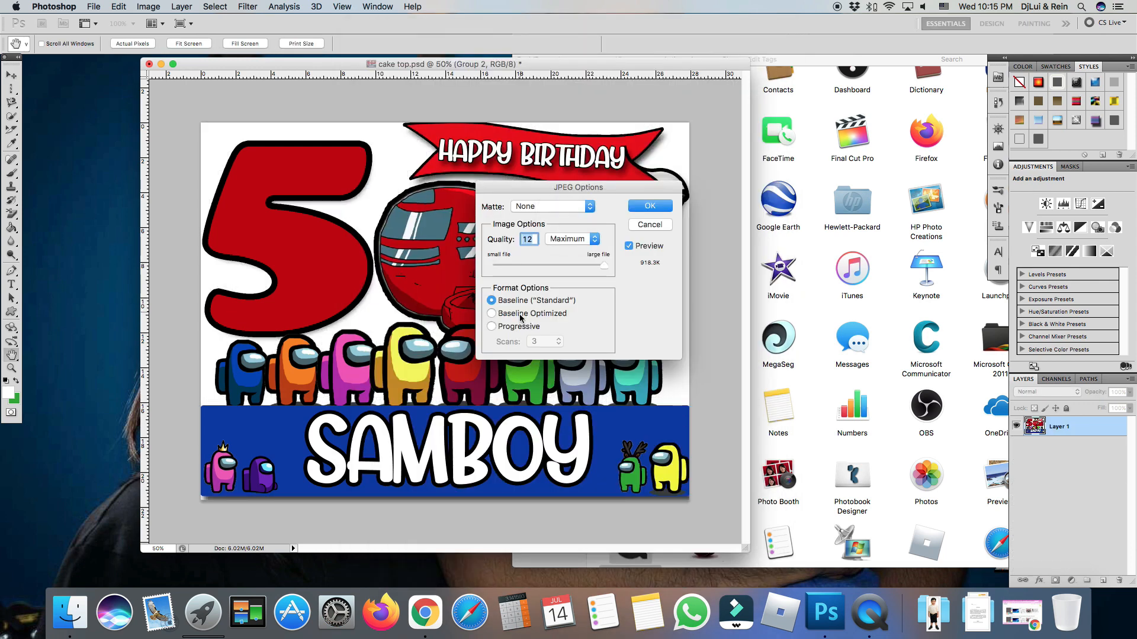
left_click(650, 206)
Save the layered design as cake top.psd, replacing the existing file, with Maximize Compatibility enabled.
left_click(94, 7)
left_click(113, 188)
left_click(764, 575)
left_click(652, 101)
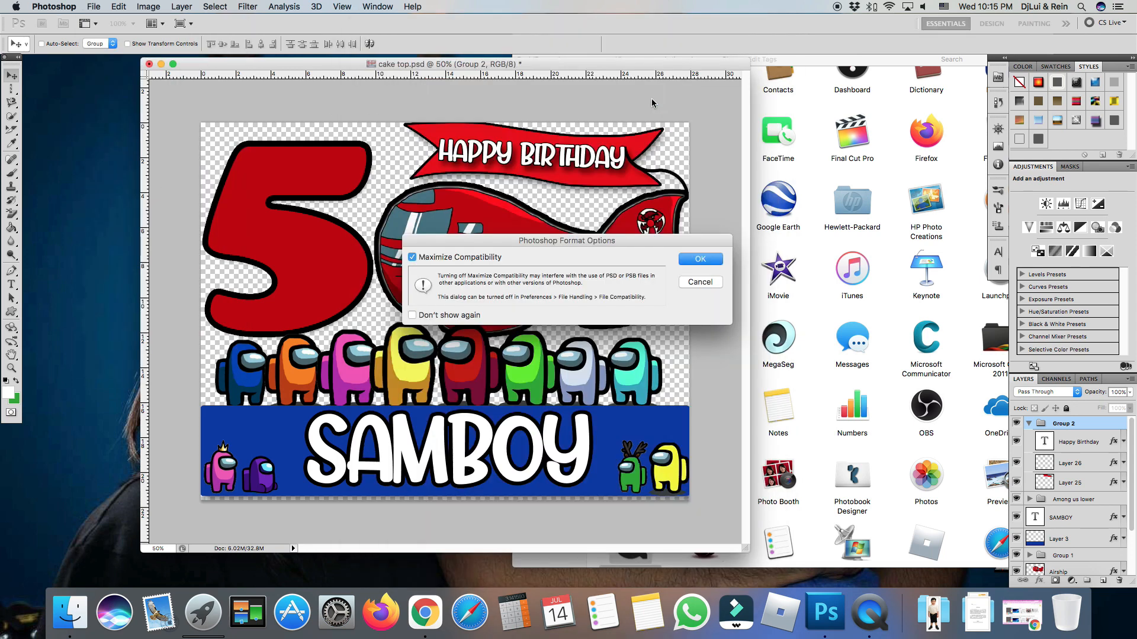
left_click(704, 262)
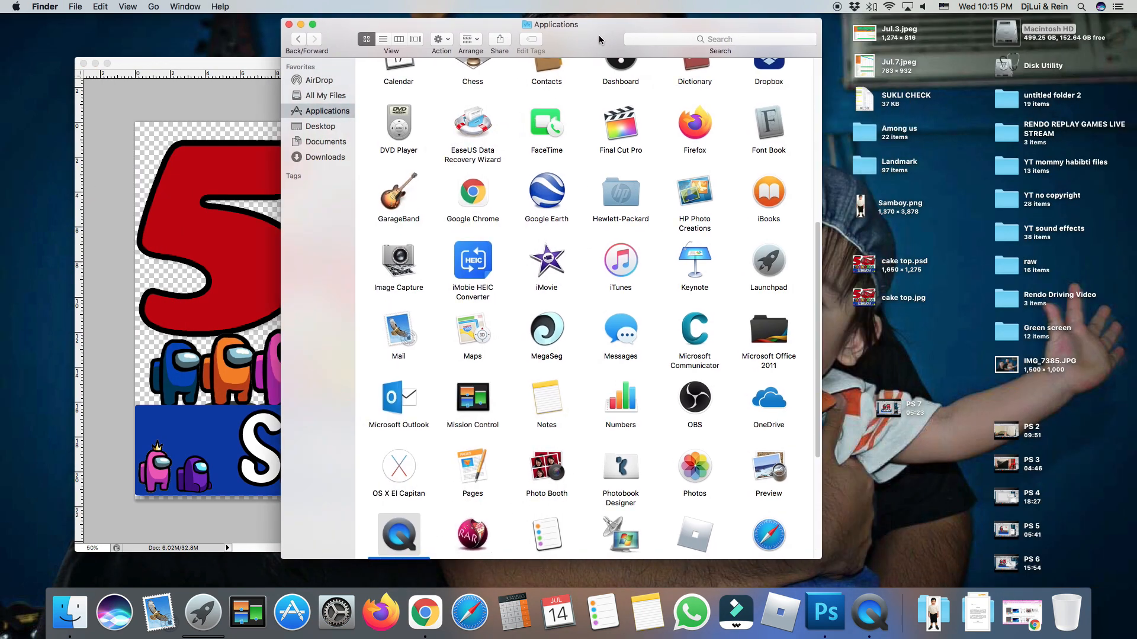
Open the exported cake top.jpg from the desktop in Preview and view it full screen.
double_click(866, 300)
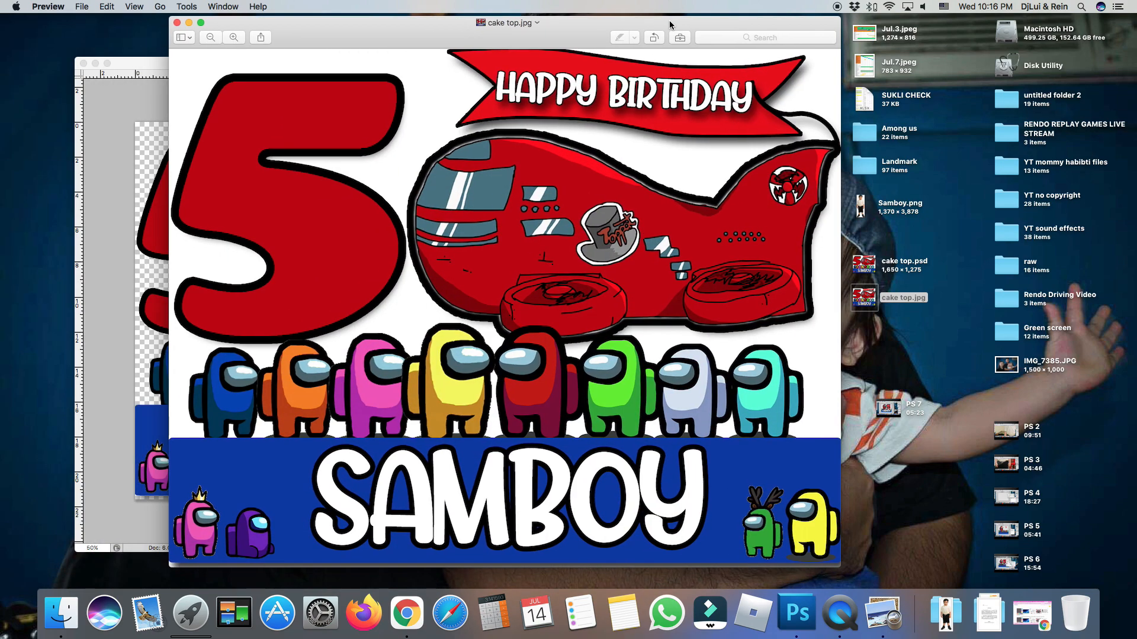
left_click(201, 23)
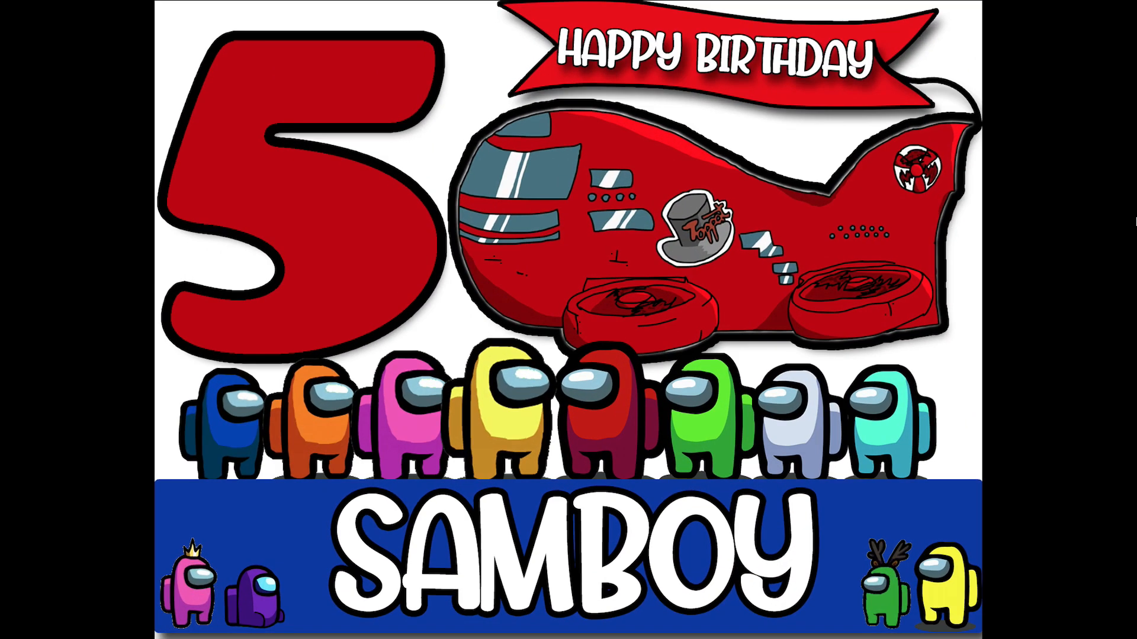